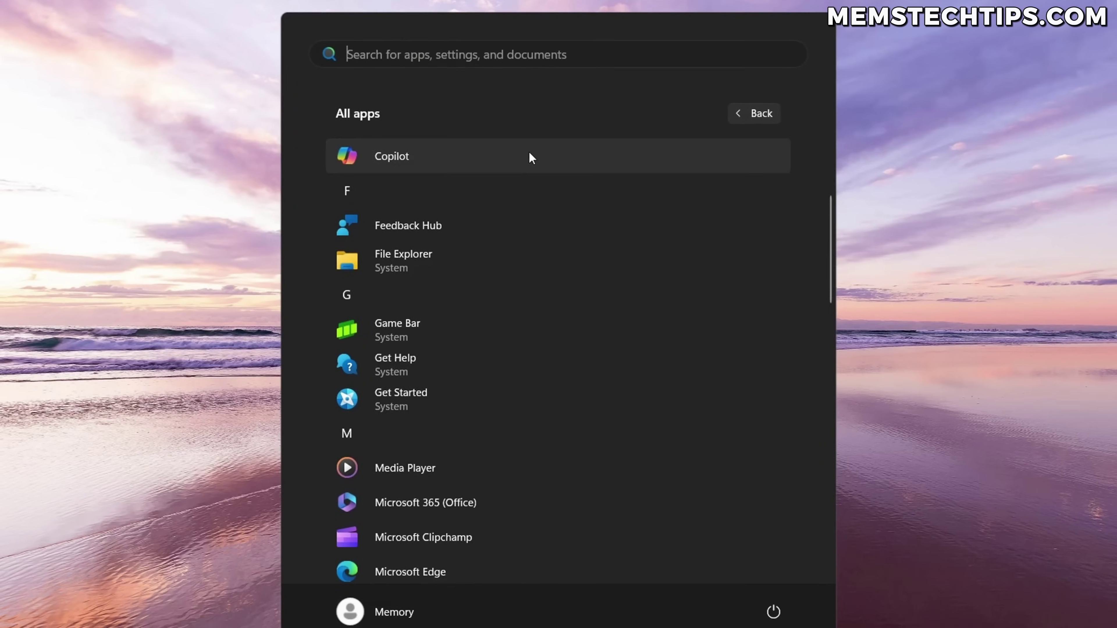
scroll(528, 219, down, 10)
scroll(673, 291, down, 4)
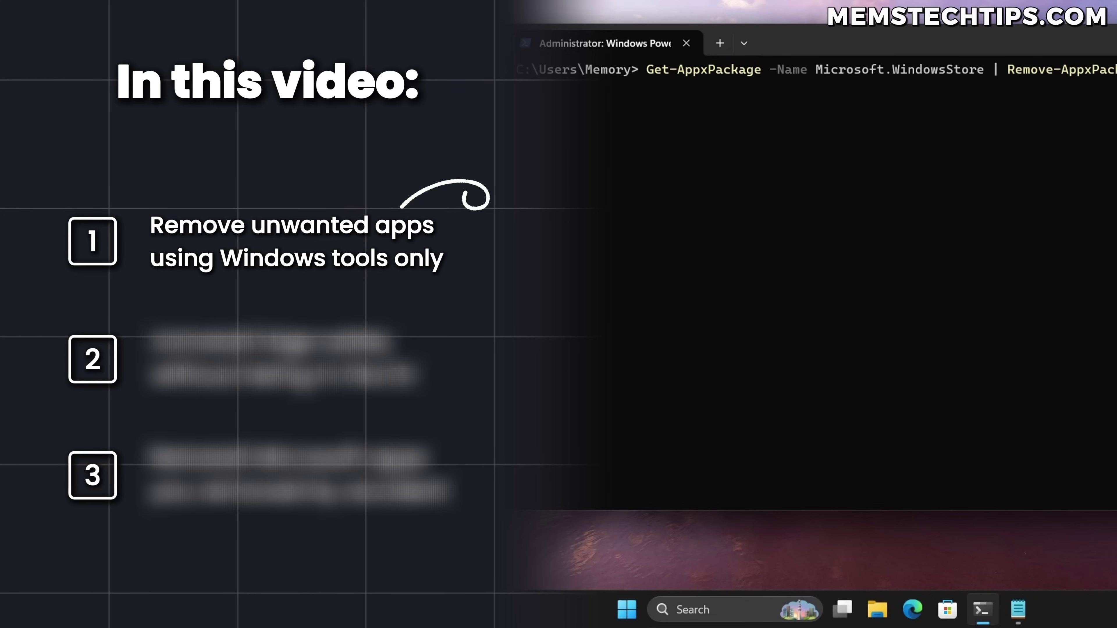
- Remove the Microsoft.WindowsStore package with the entered Remove-AppxPackage command and check the full app list
key(Return)
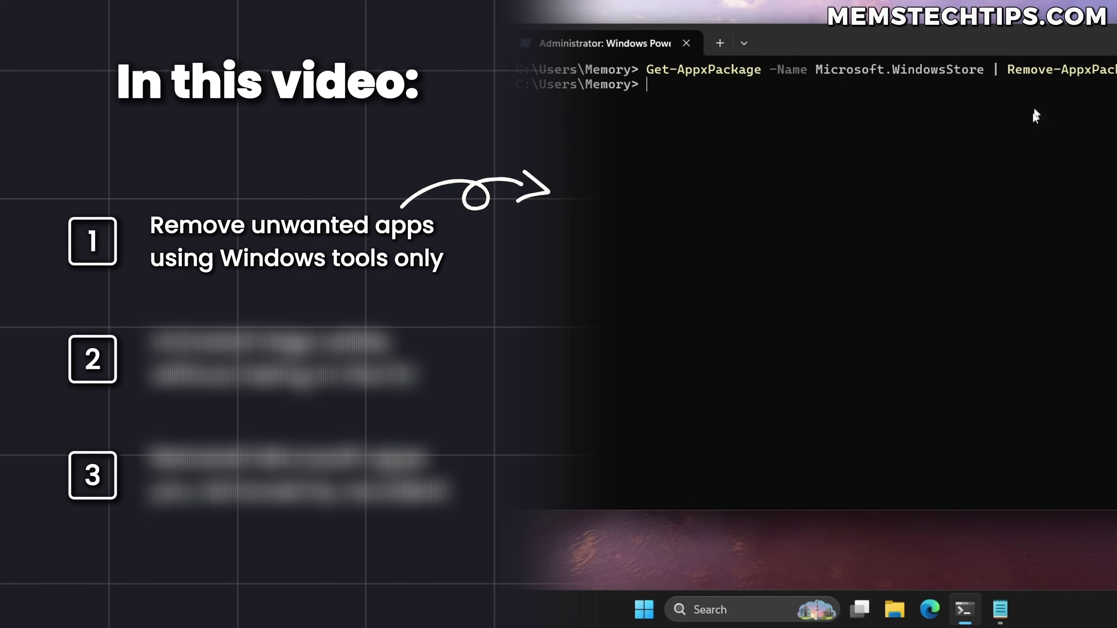
key(super)
click(967, 93)
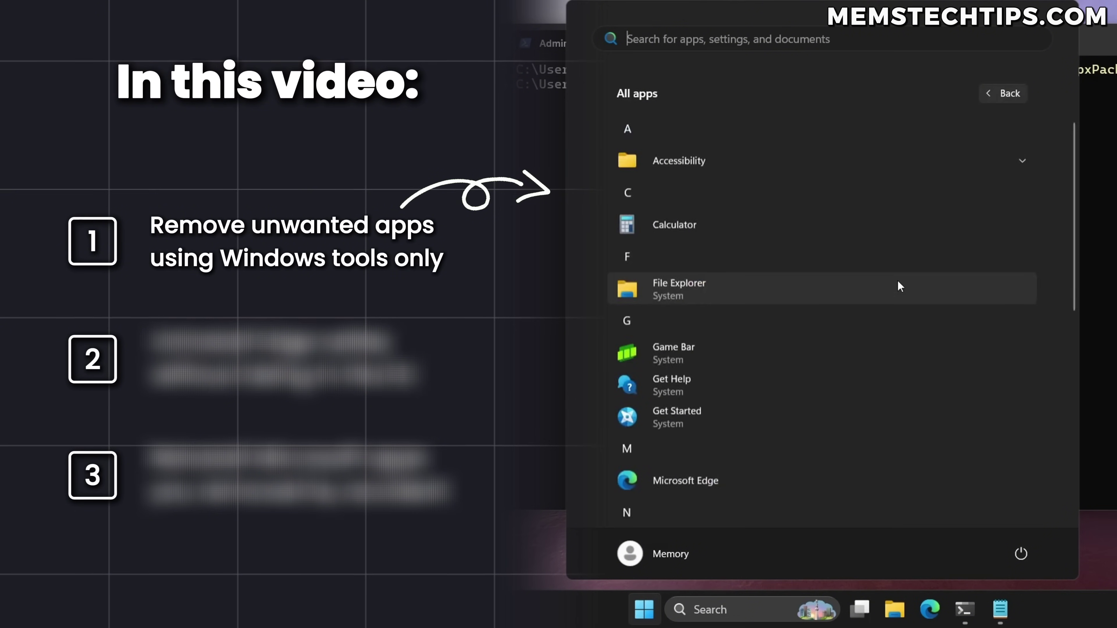
scroll(898, 282, down, 6)
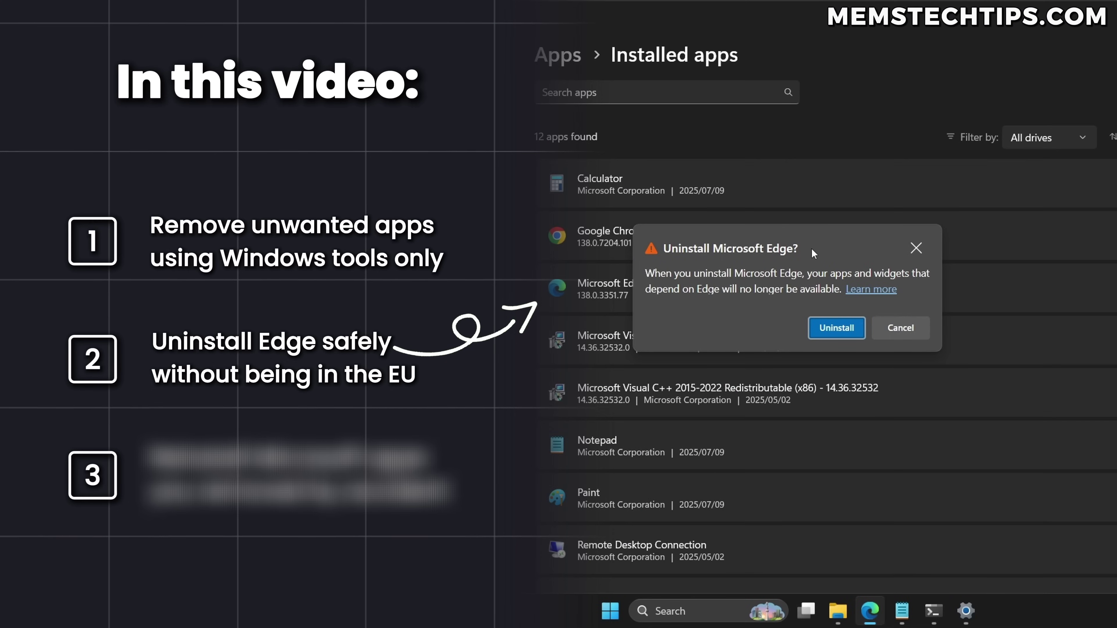
- Confirm the uninstallation of Microsoft Edge
click(835, 326)
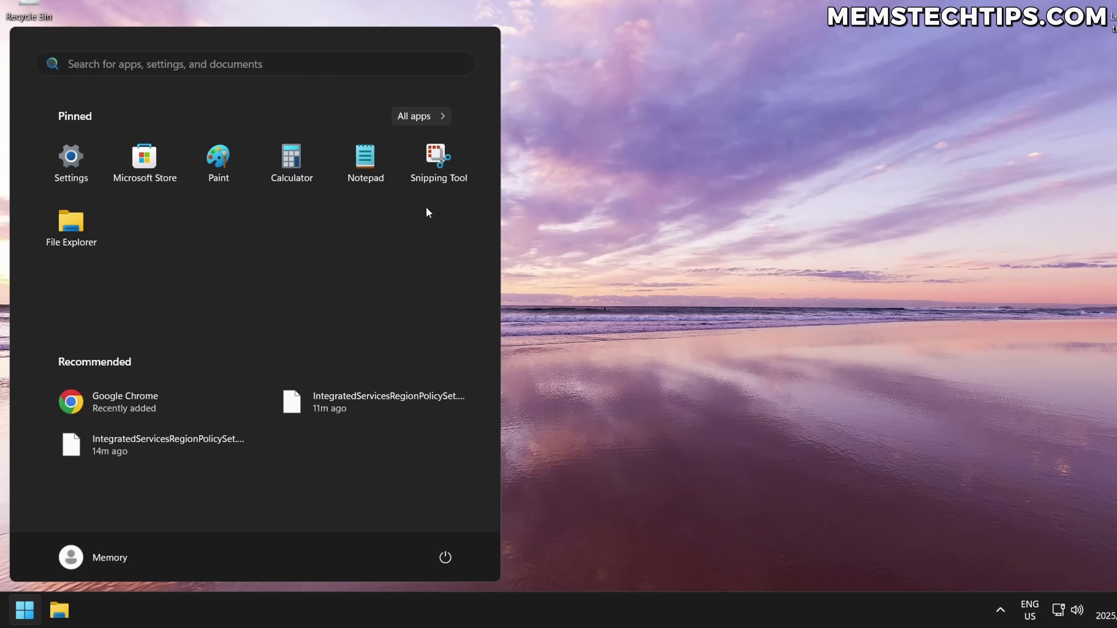
- Look through the full list of apps from Accessibility down to Windows Tools
click(431, 116)
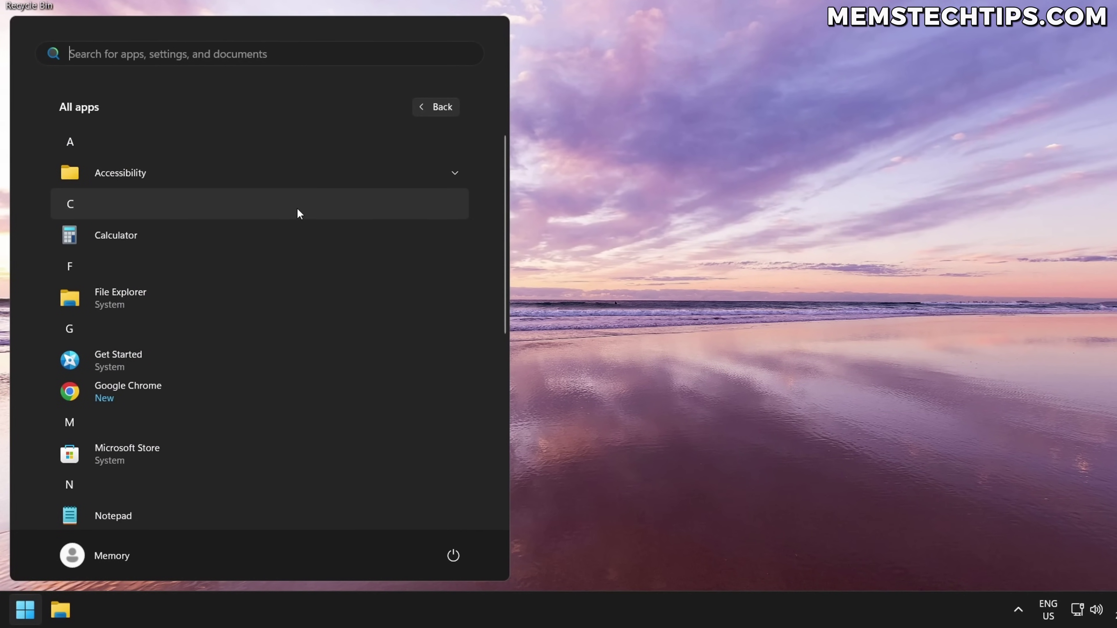
scroll(351, 220, down, 5)
scroll(326, 242, down, 2)
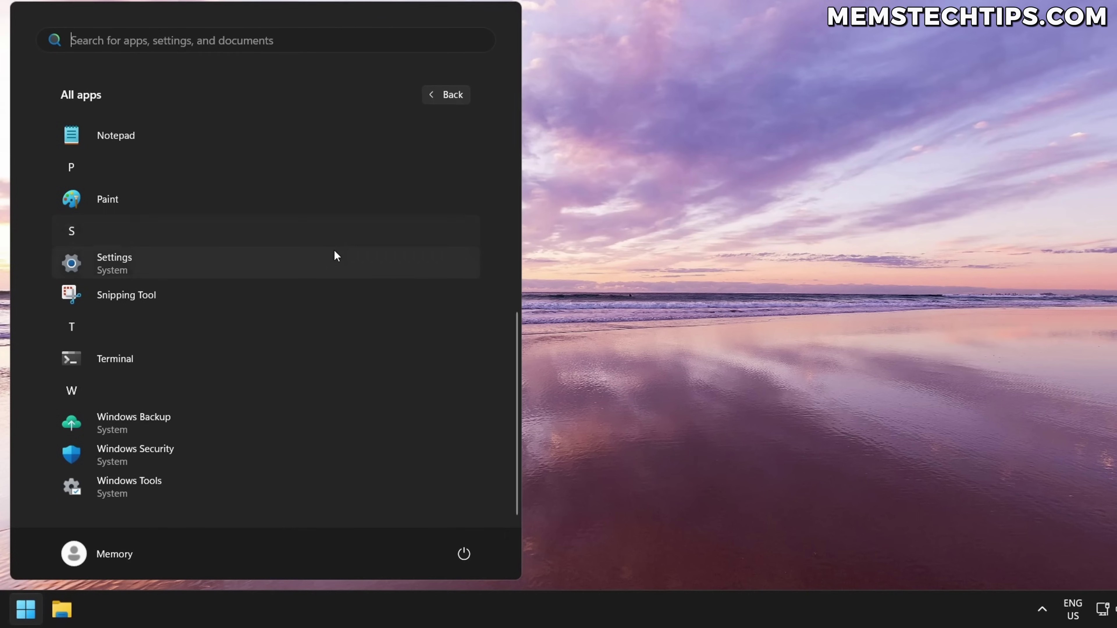
scroll(335, 250, up, 1)
scroll(334, 254, up, 5)
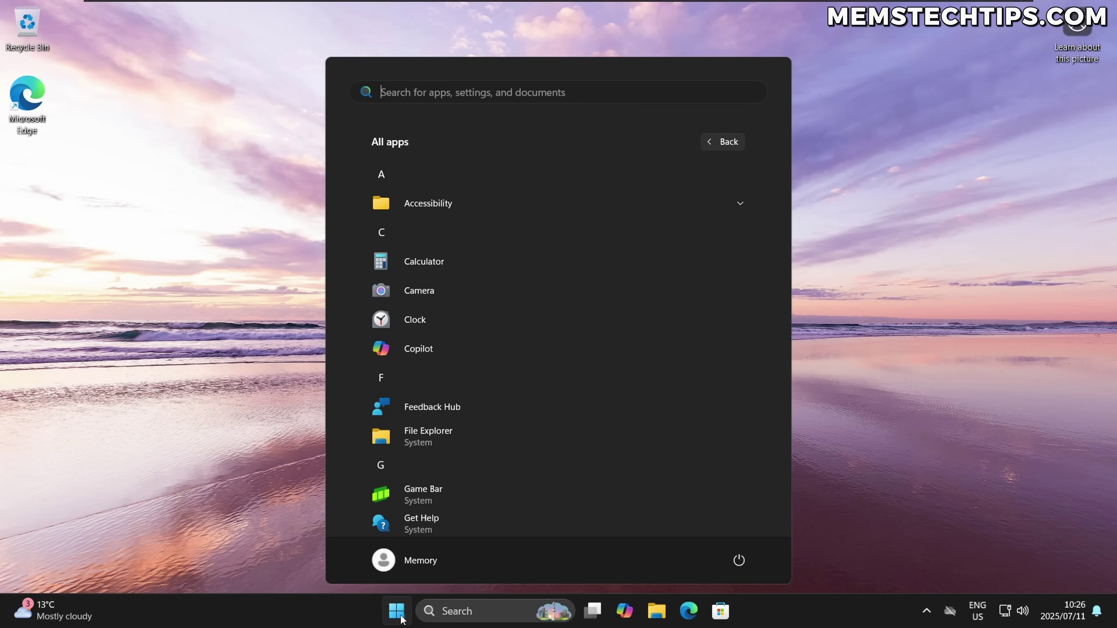
- Show the installed apps in the system settings and uninstall Camera
right_click(397, 611)
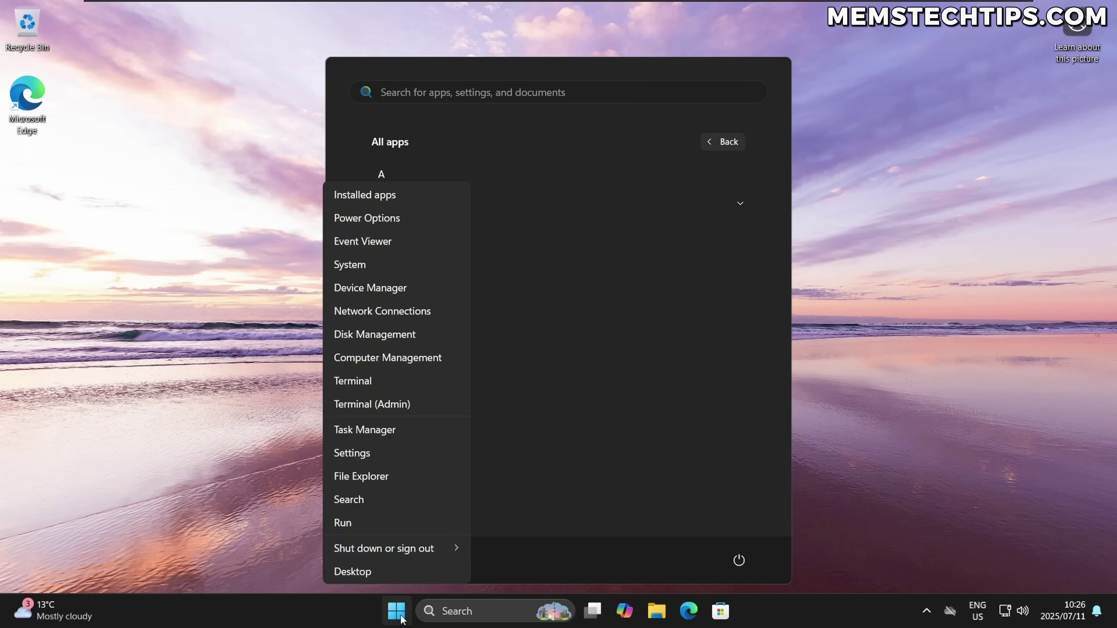
click(388, 200)
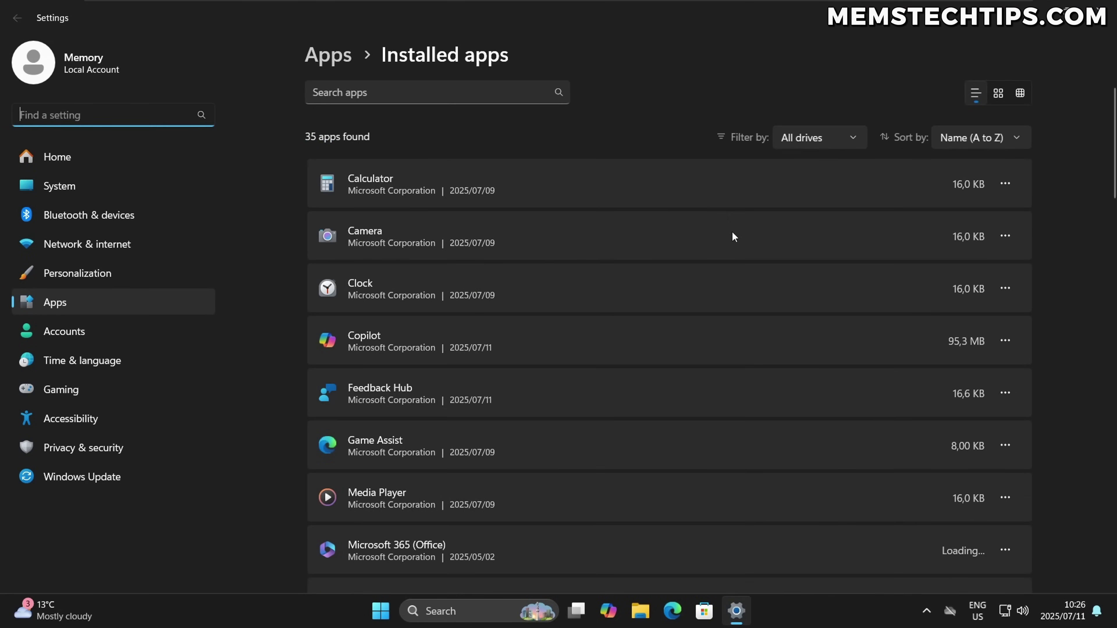
click(635, 144)
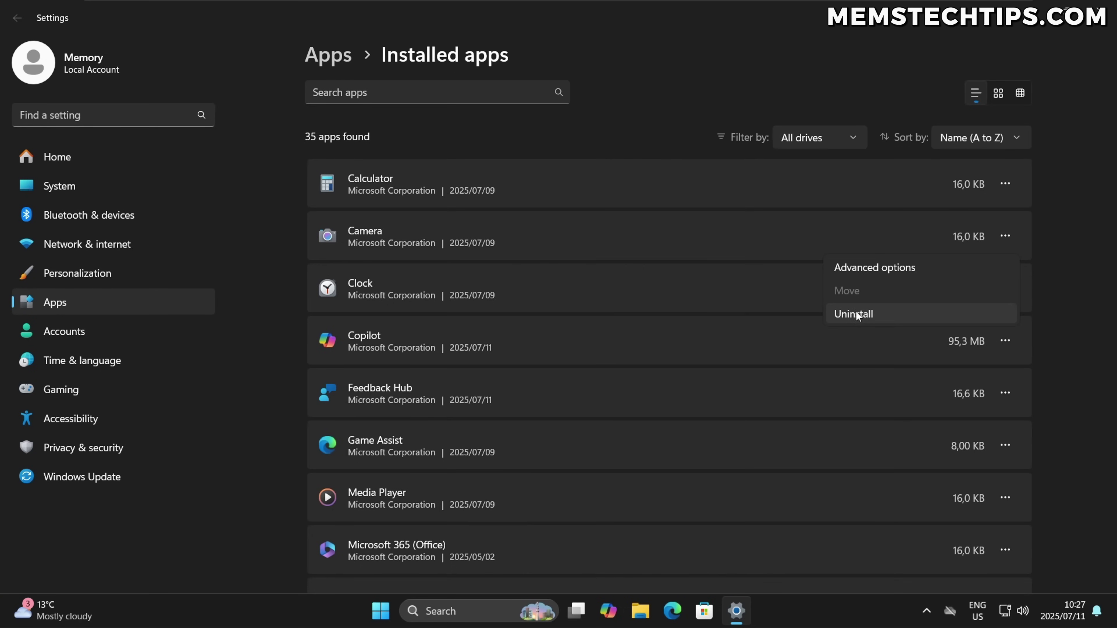
click(991, 317)
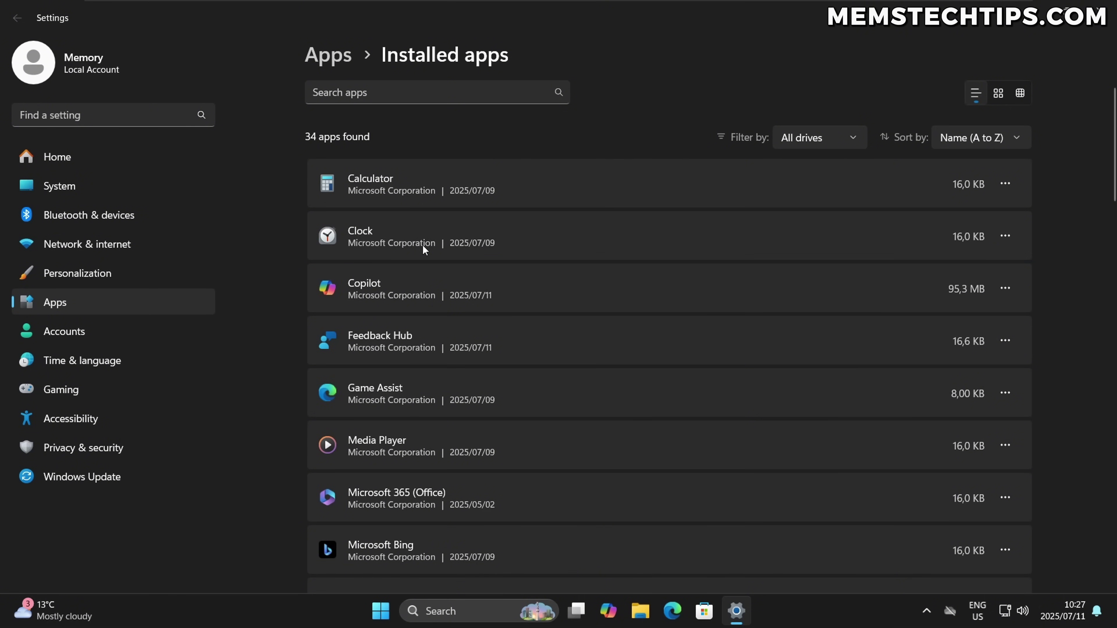
- Check the options available for Microsoft Edge among the installed apps
scroll(885, 293, down, 5)
scroll(886, 295, down, 3)
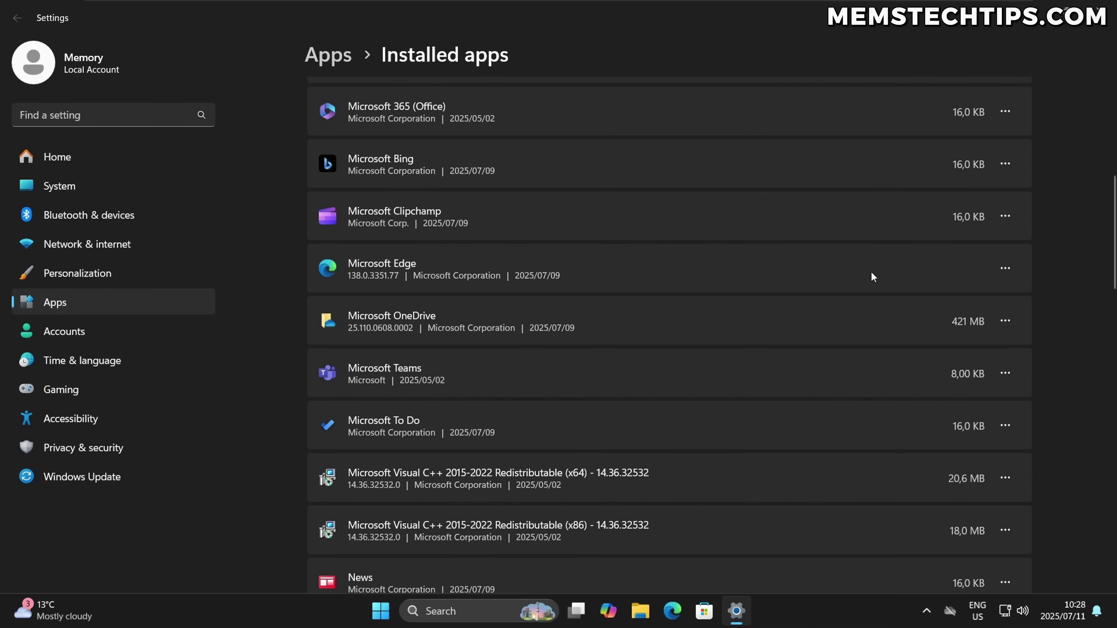
click(1006, 269)
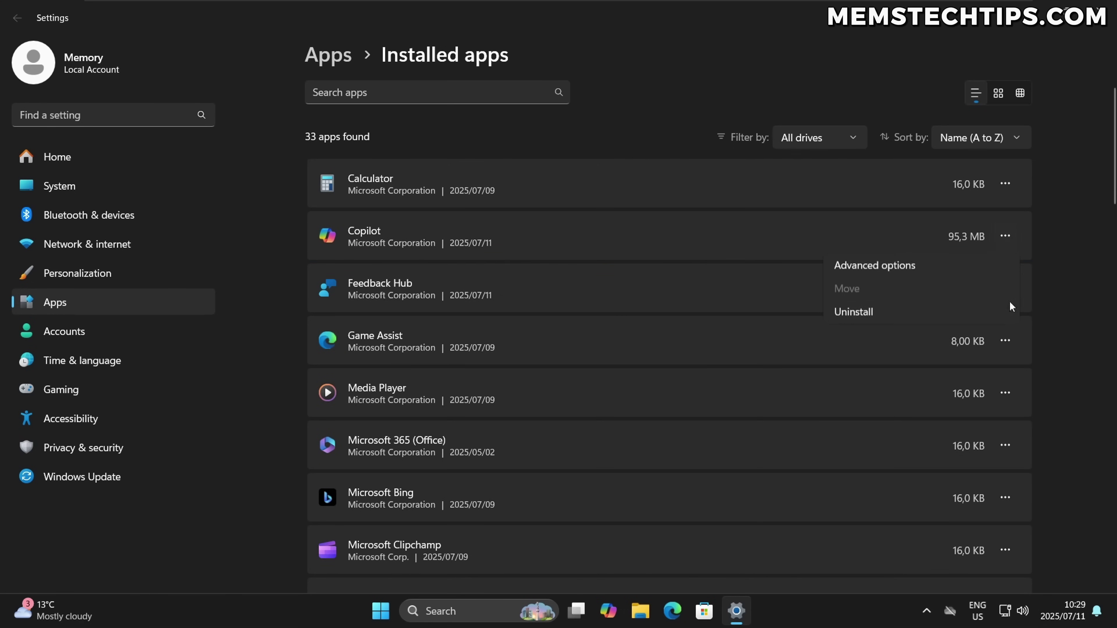
- Uninstall Copilot, Feedback Hub, Game Assist, Media Player, Microsoft 365 (Office), Microsoft Bing, Microsoft Clipchamp and Microsoft OneDrive
click(881, 313)
click(975, 315)
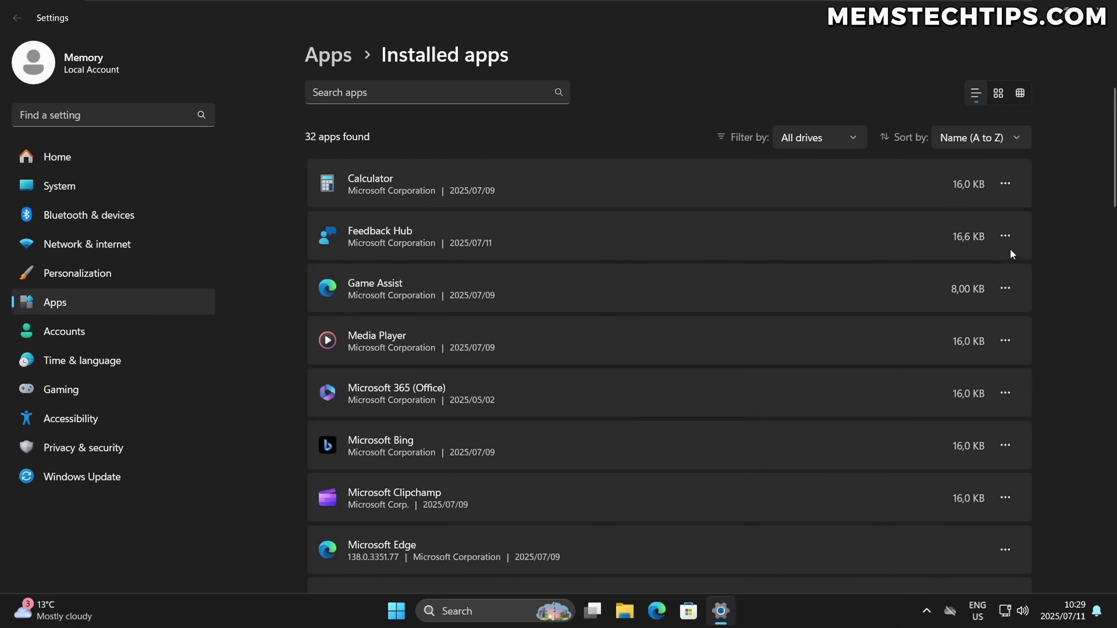
click(926, 313)
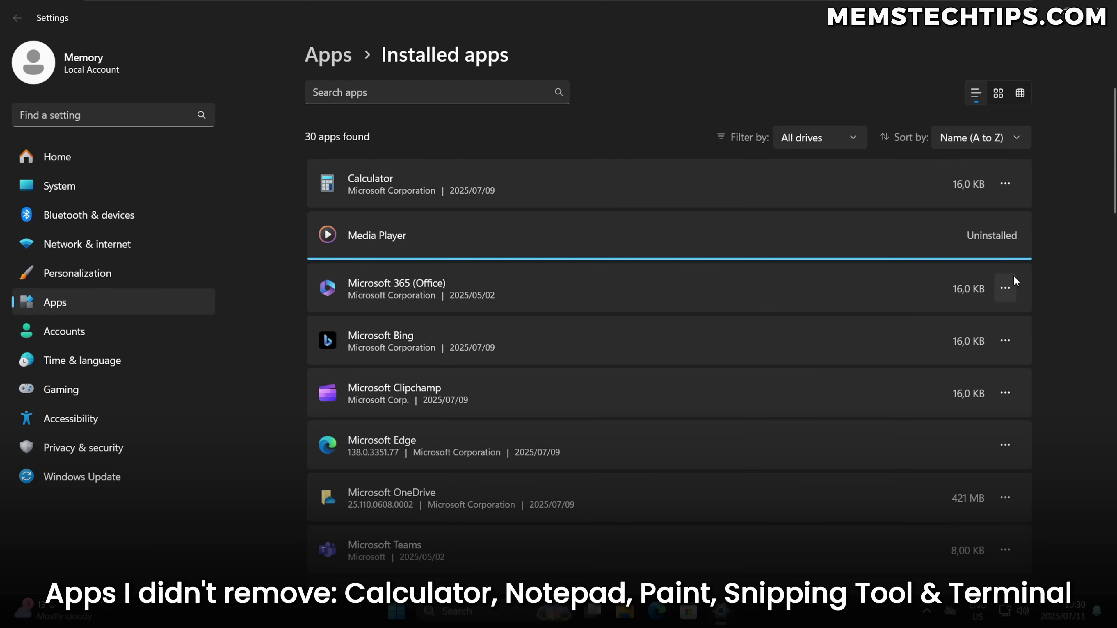
click(986, 316)
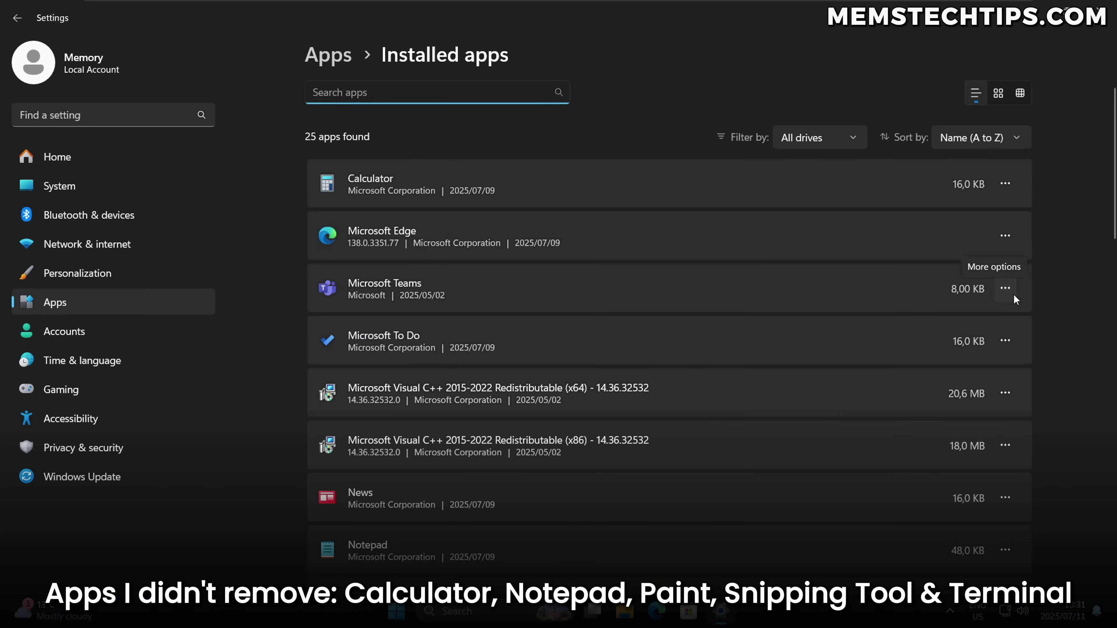
- Uninstall Microsoft Teams, Microsoft To Do and News, keeping Calculator, Notepad and Paint
click(1005, 392)
click(856, 400)
click(974, 472)
click(1006, 284)
click(893, 371)
- Uninstall Photos, Power Automate and Quick Assist
click(1005, 332)
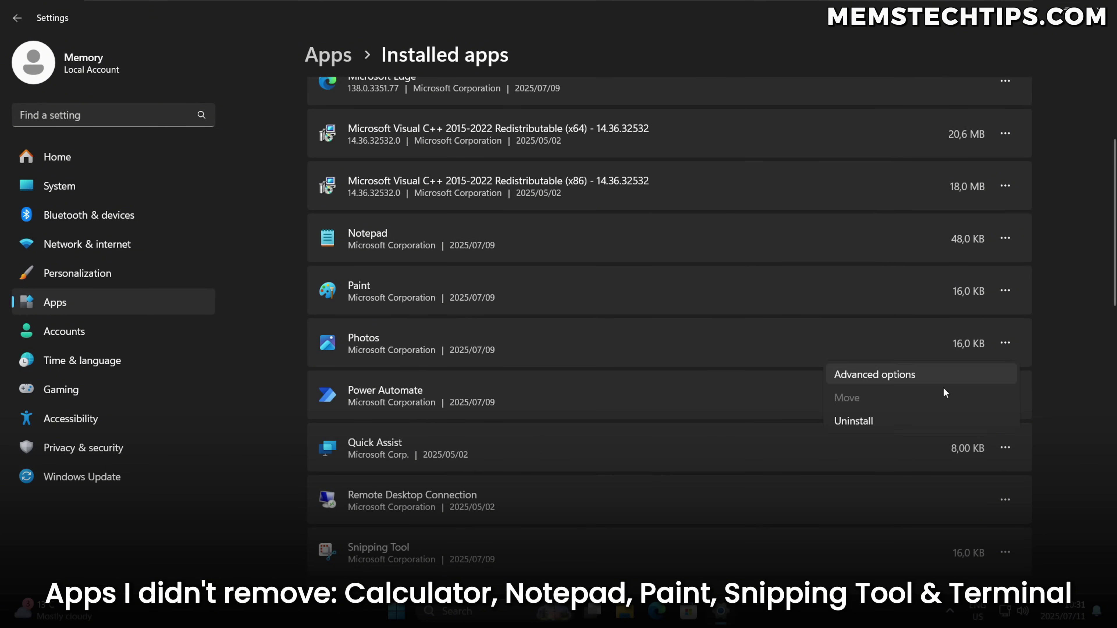
click(942, 424)
click(1006, 317)
click(980, 295)
click(1006, 291)
click(893, 370)
- Uninstall Sound Recorder and Sticky Notes, keeping Snipping Tool and Terminal
click(1006, 294)
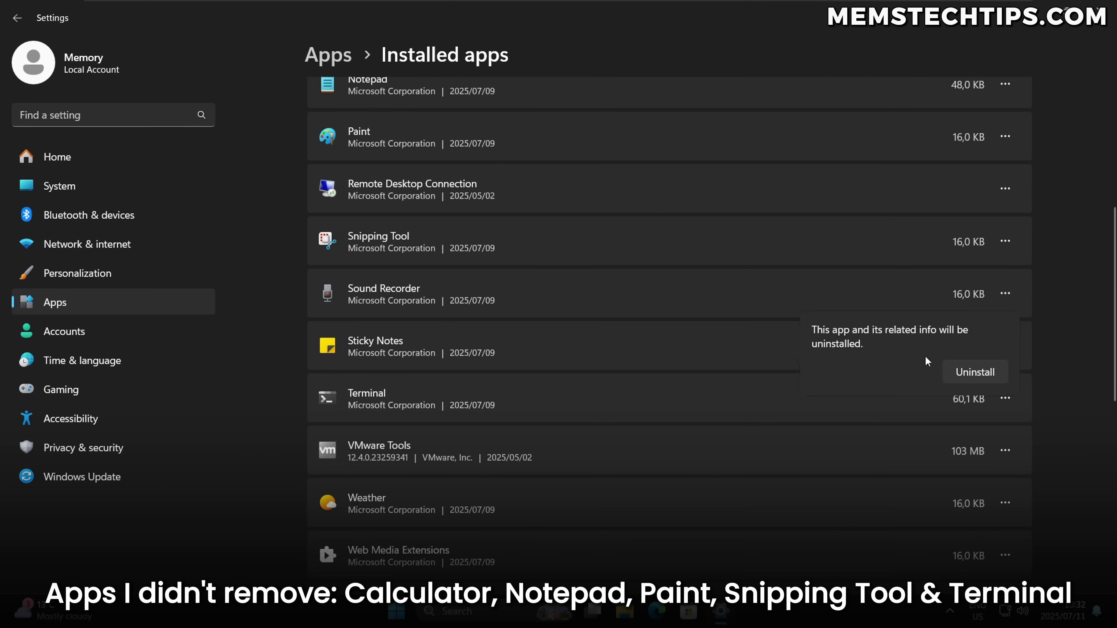
click(963, 374)
click(1005, 295)
click(893, 372)
- Uninstall Weather and the remaining unwanted apps at the end of the installed apps list
scroll(990, 308, down, 2)
click(1005, 321)
click(934, 406)
click(1005, 425)
click(924, 470)
click(1005, 347)
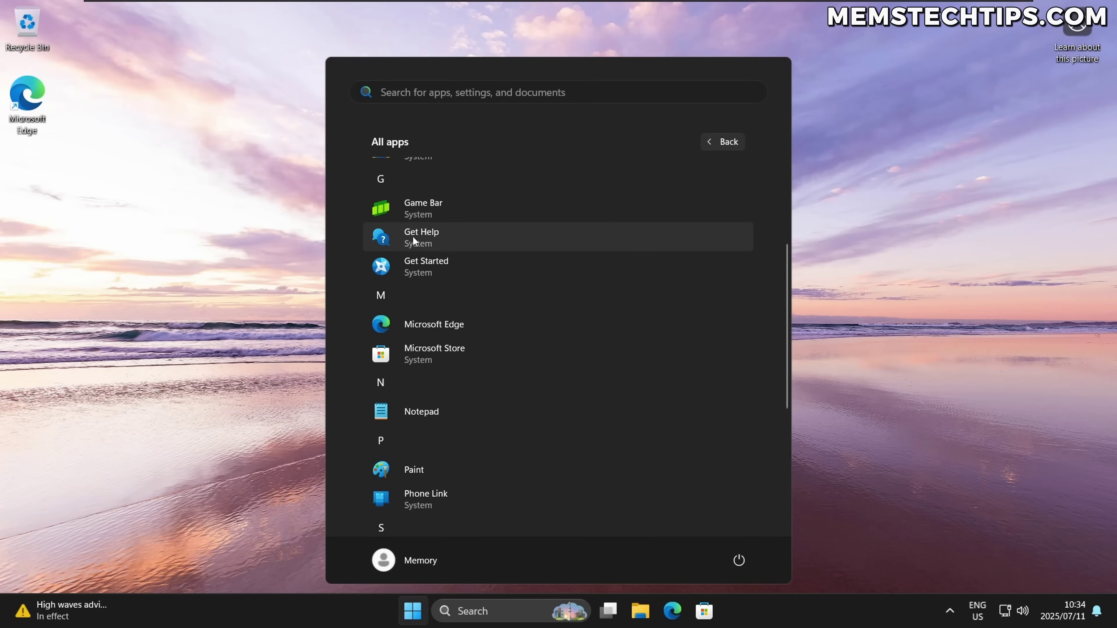
- Look through the full app list for system apps that are still present, such as Phone Link and Windows Backup
scroll(548, 267, down, 2)
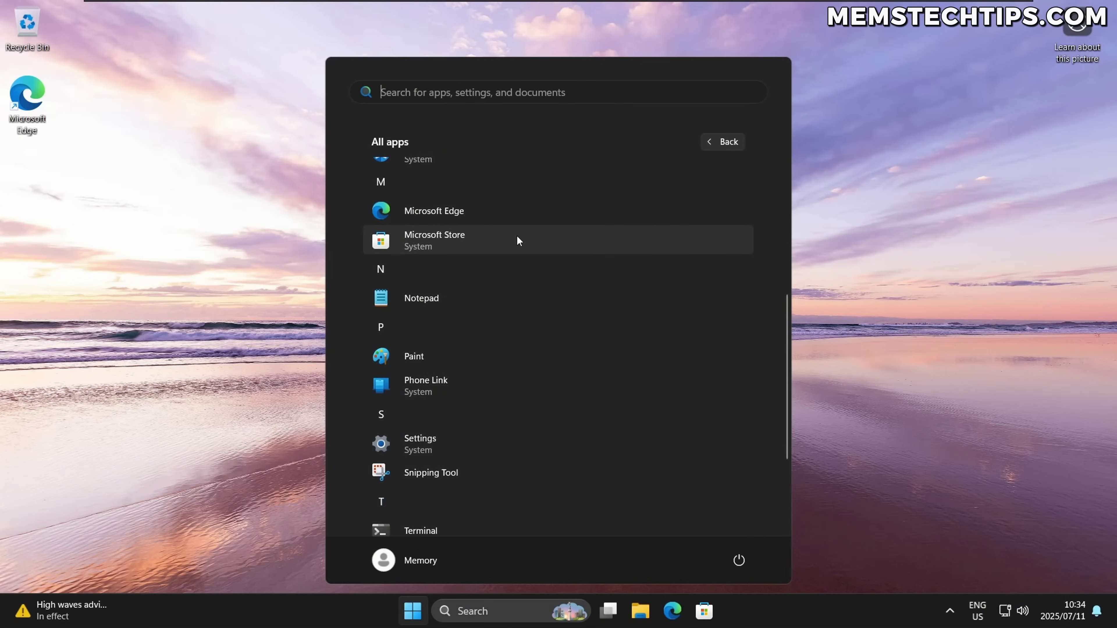
scroll(517, 241, down, 2)
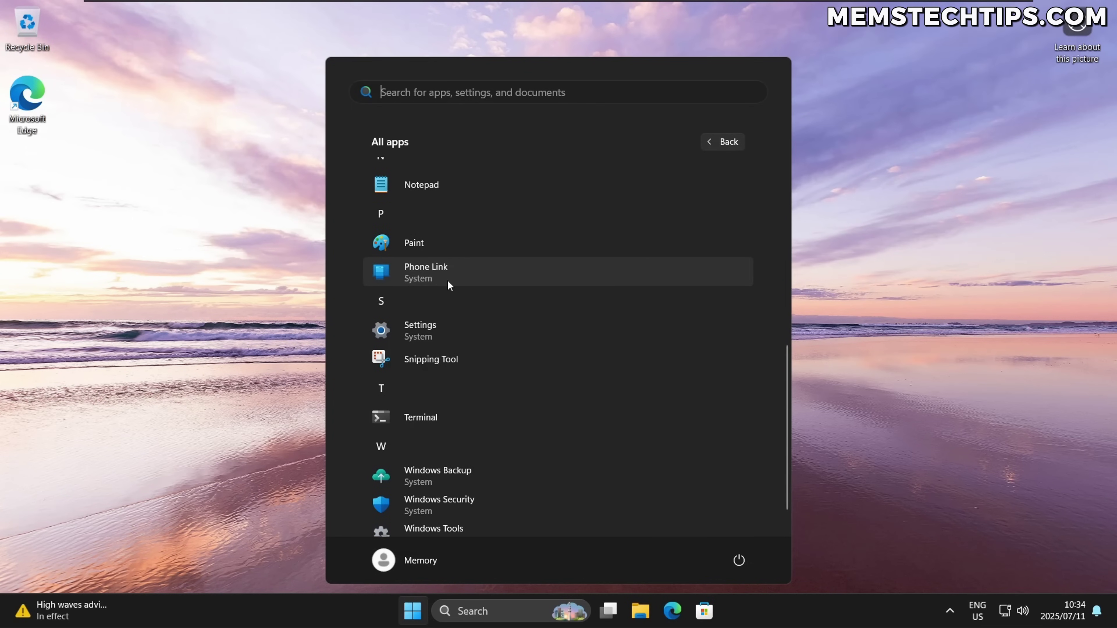
scroll(466, 279, up, 1)
scroll(483, 281, down, 2)
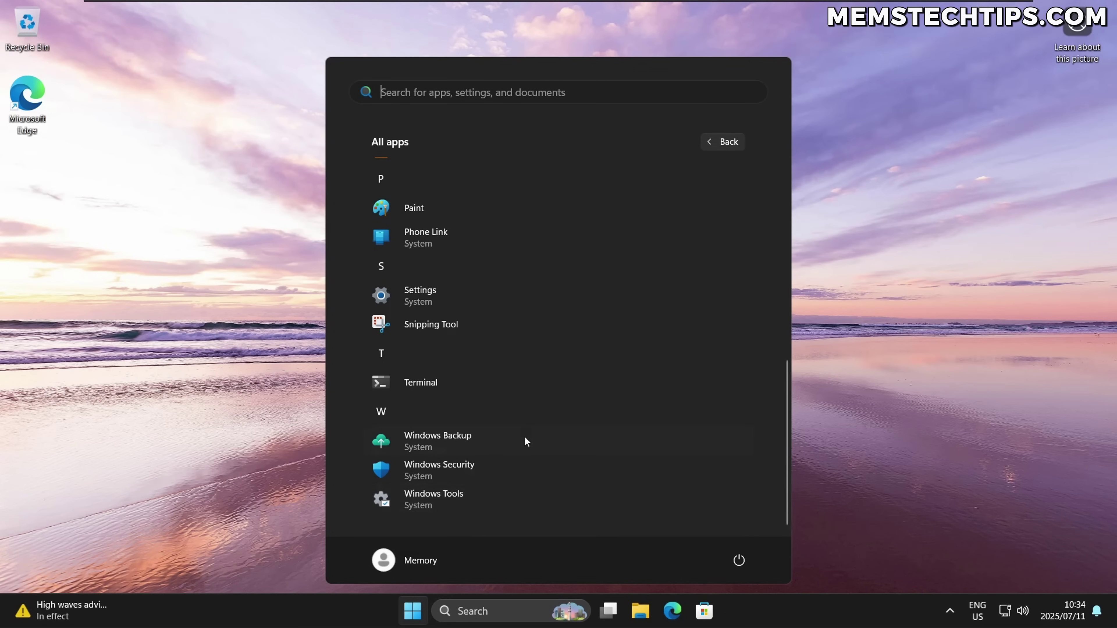
scroll(482, 458, up, 2)
scroll(425, 285, up, 5)
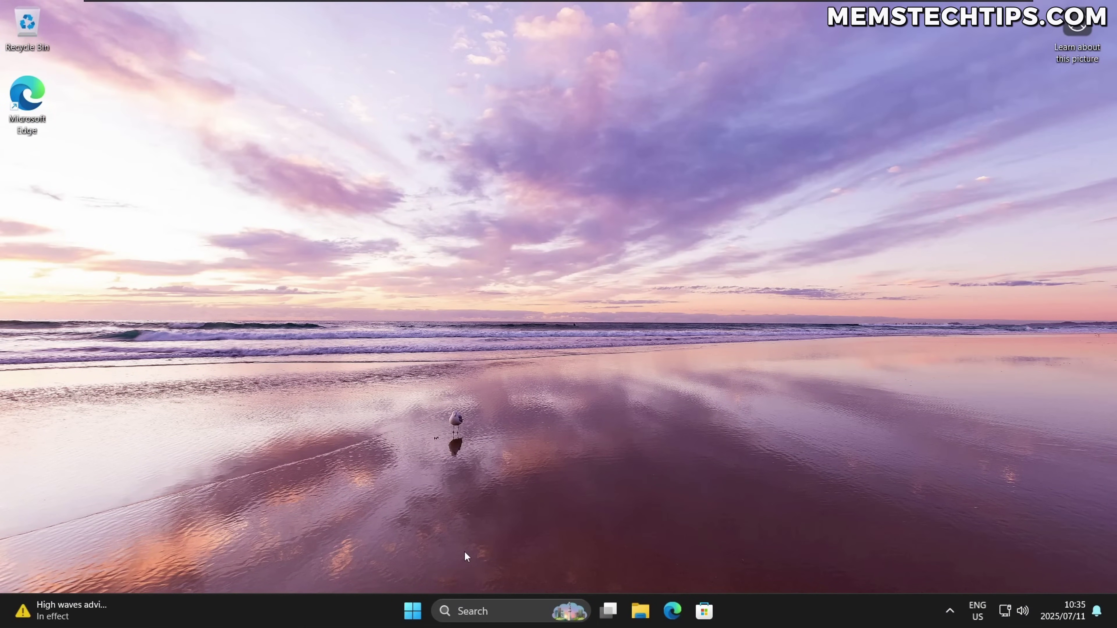
- Launch Terminal as administrator and reposition its window on the desktop
right_click(410, 614)
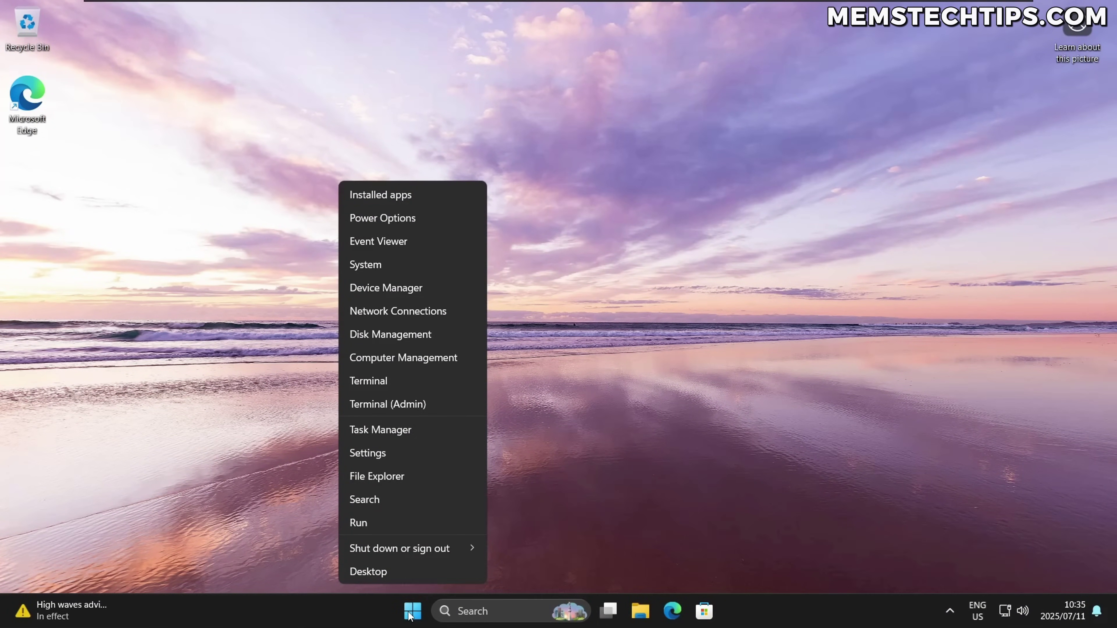
click(450, 400)
click(502, 425)
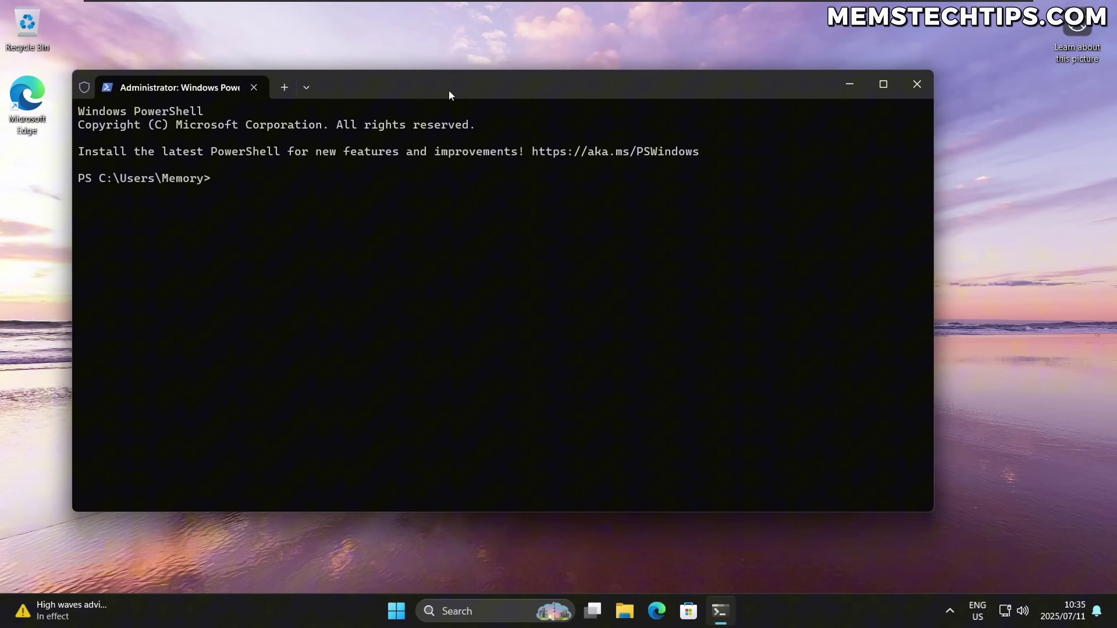
drag(448, 89, 543, 104)
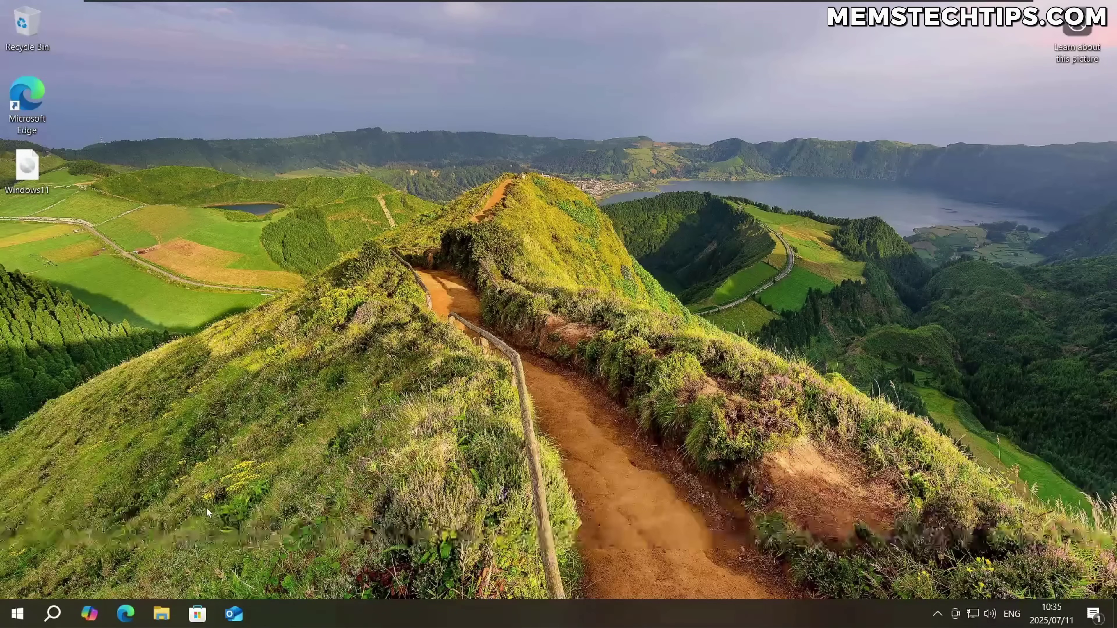
- On the Windows 10 desktop, search for Windows PowerShell and run it as administrator
right_click(17, 616)
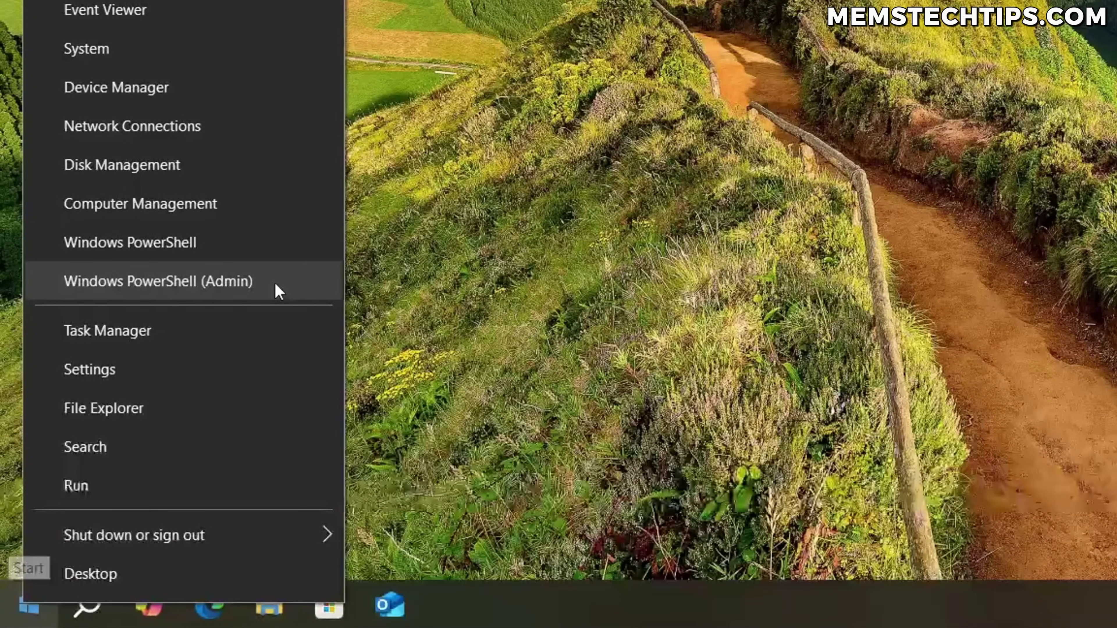
click(86, 607)
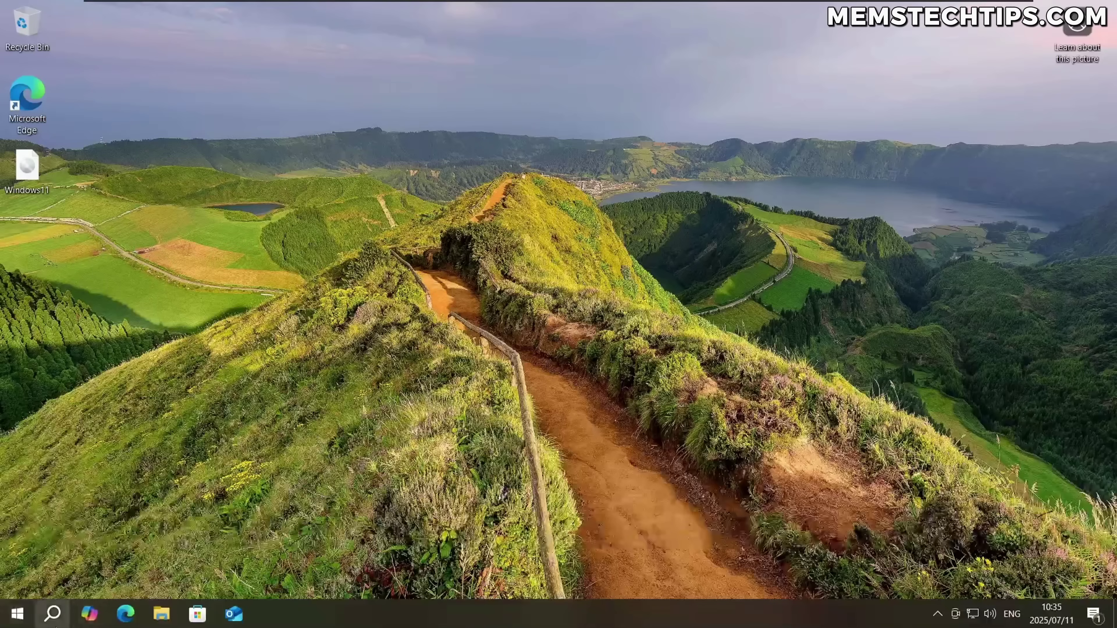
text(command)
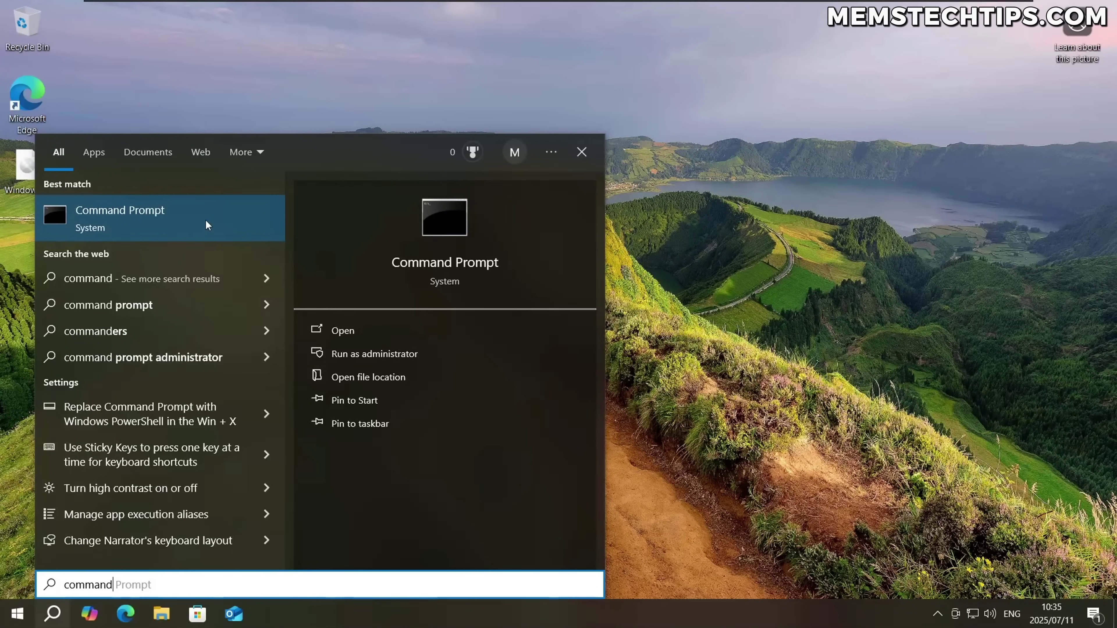
key(Tab)
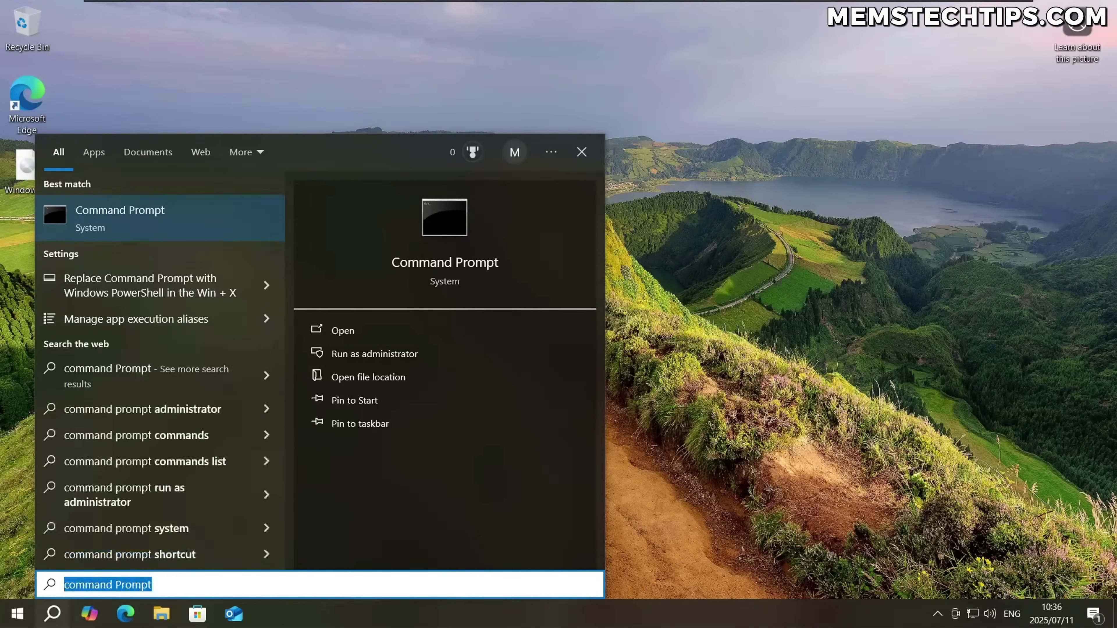
text(windows powershell)
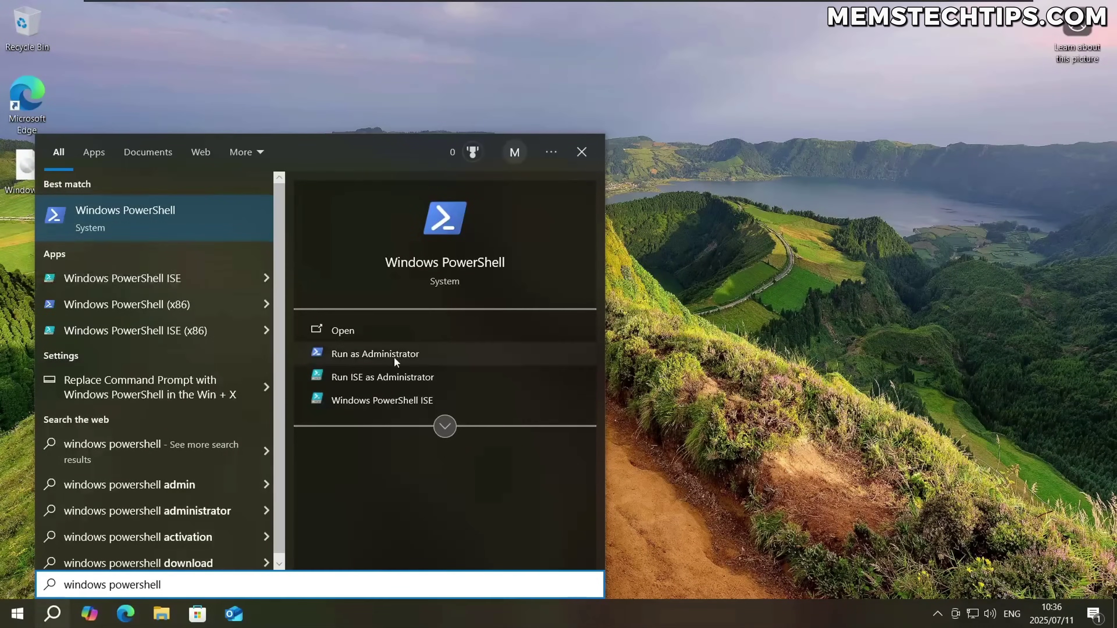
click(413, 356)
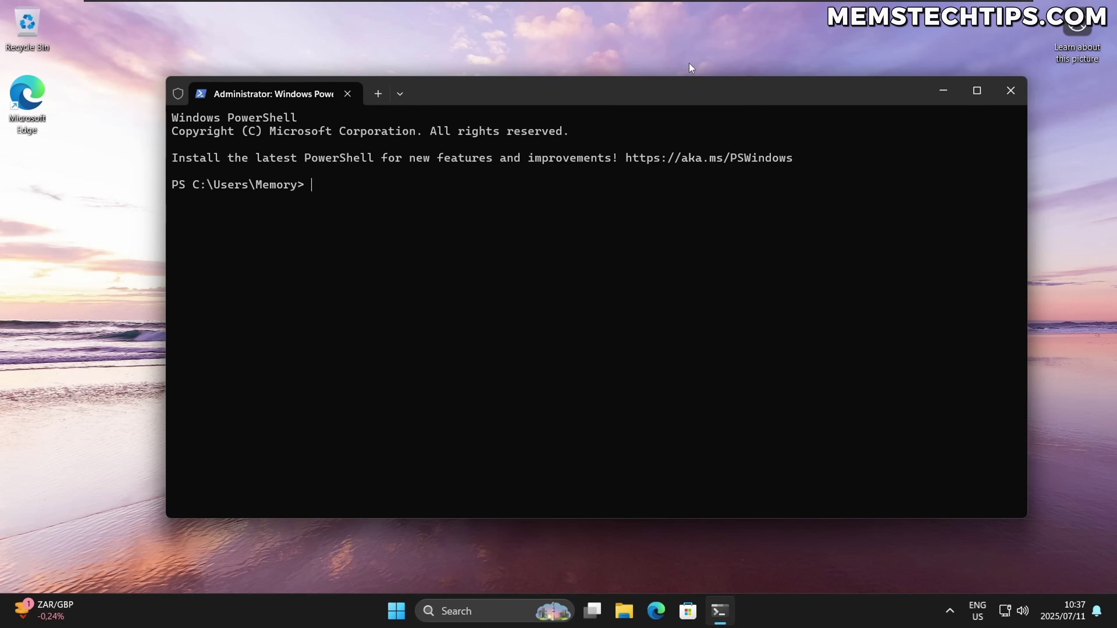
- List all installed app packages in the Windows 11 administrator PowerShell with Get-AppxPackage
text(Get-AppxPackage)
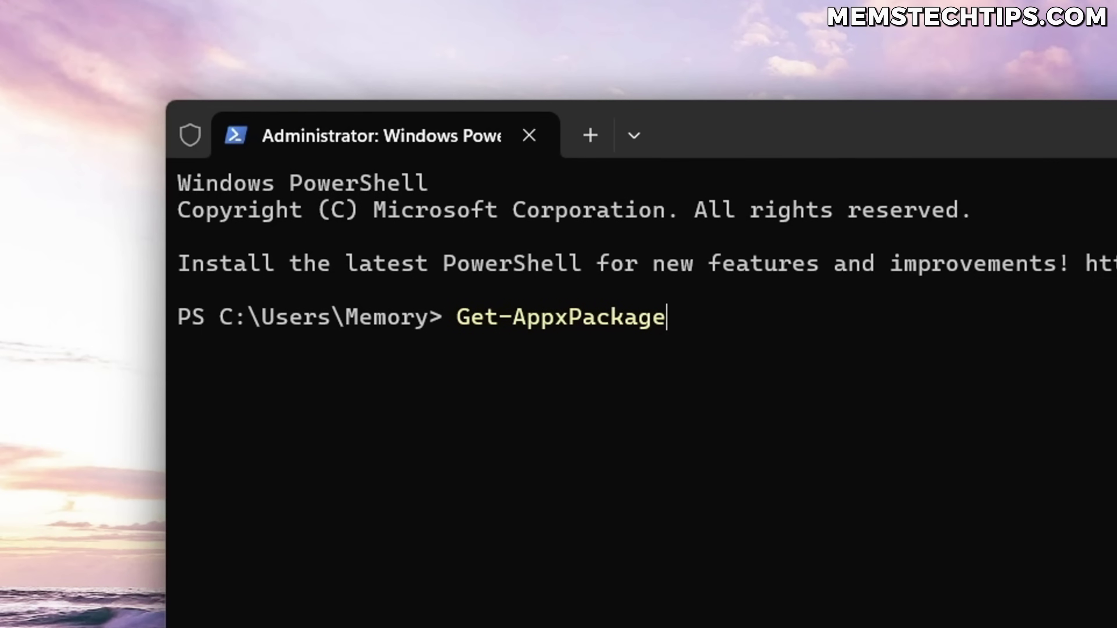
key(Return)
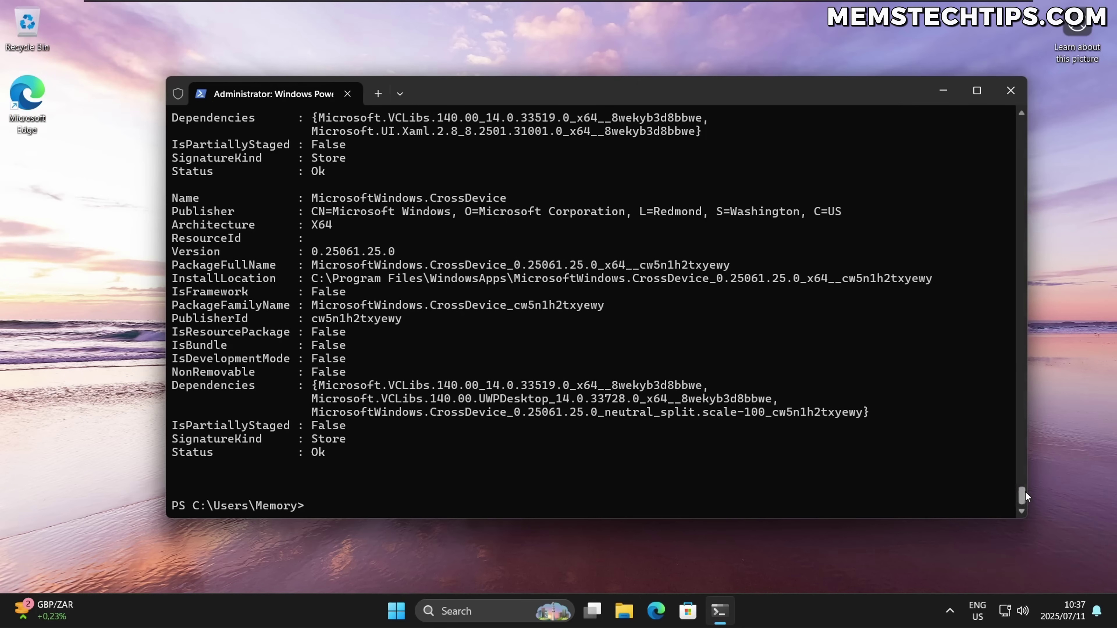
- Look through the Get-AppxPackage output from its beginning, examining the listed package names and details
drag(1024, 498, 1011, 128)
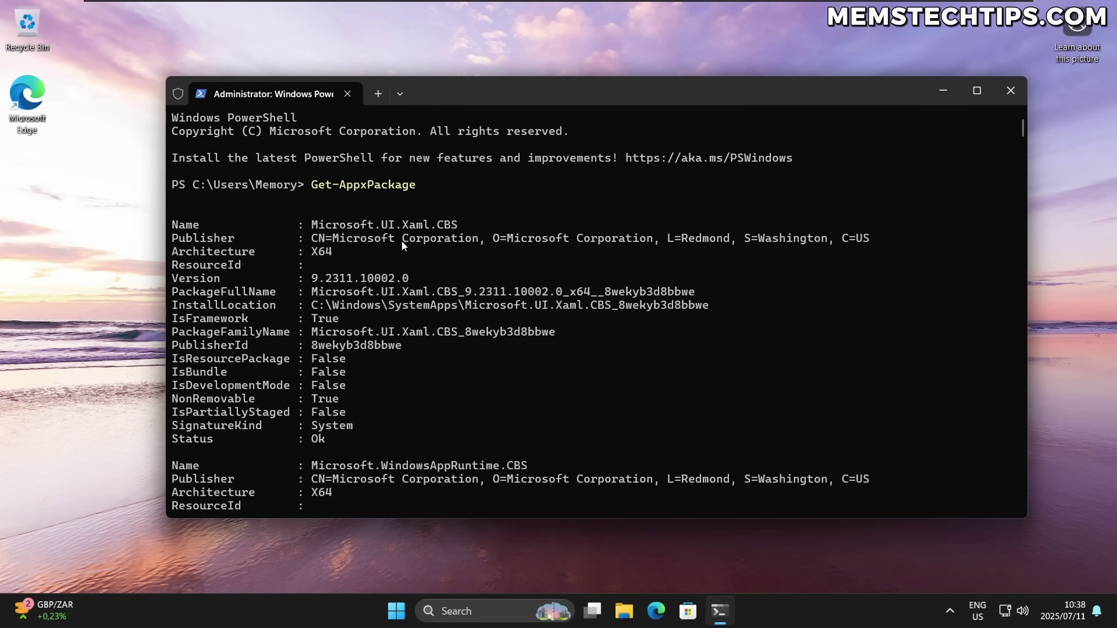
scroll(440, 314, down, 13)
scroll(441, 326, down, 10)
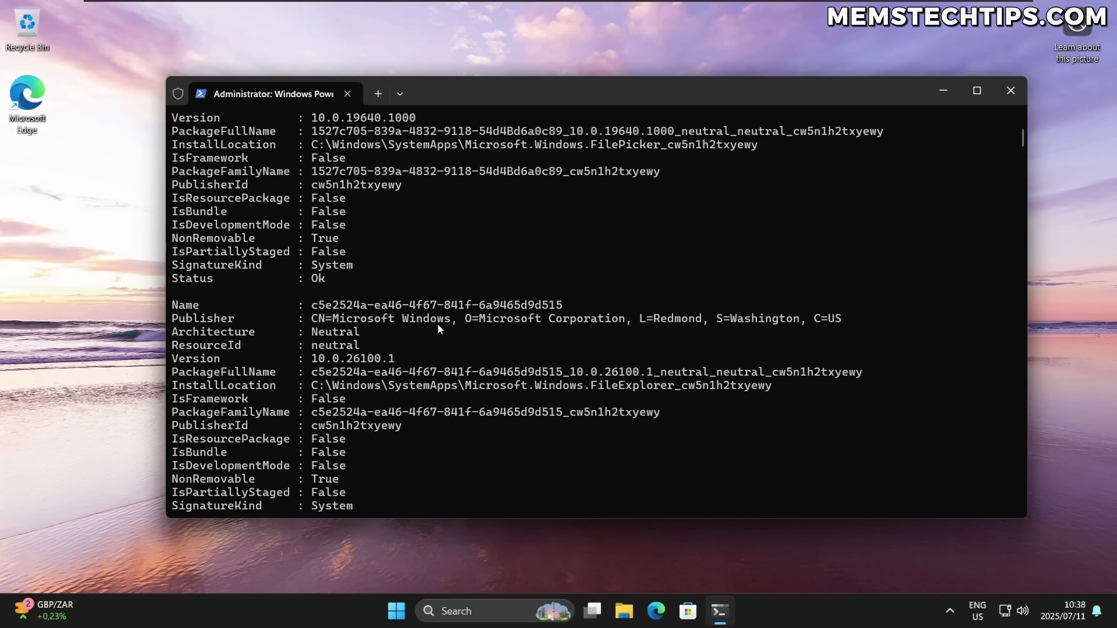
scroll(438, 327, down, 10)
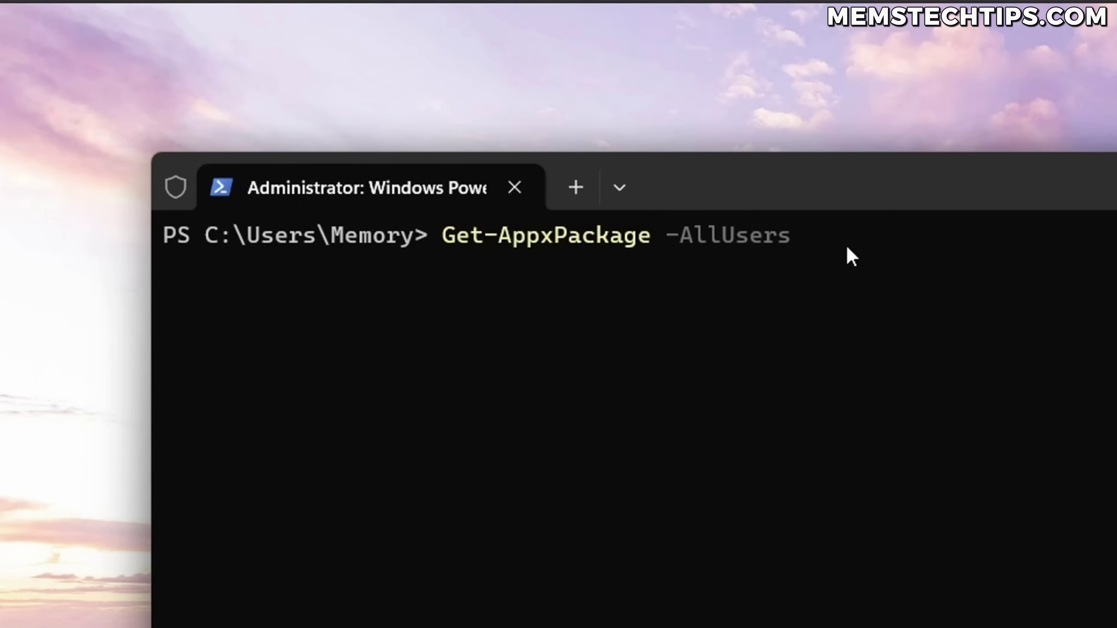
- List the app packages for all users with Get-AppxPackage -AllUsers and examine the last entry's package name
key(Return)
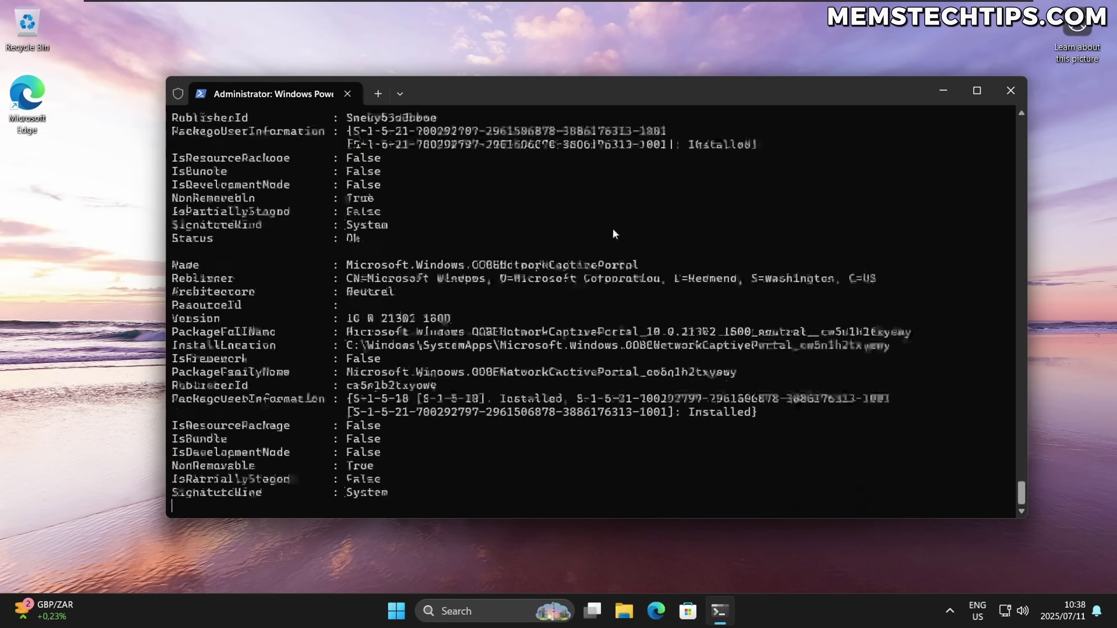
mouse_move(1021, 503)
mouse_down()
mouse_move(1021, 483)
mouse_move(1022, 505)
mouse_up()
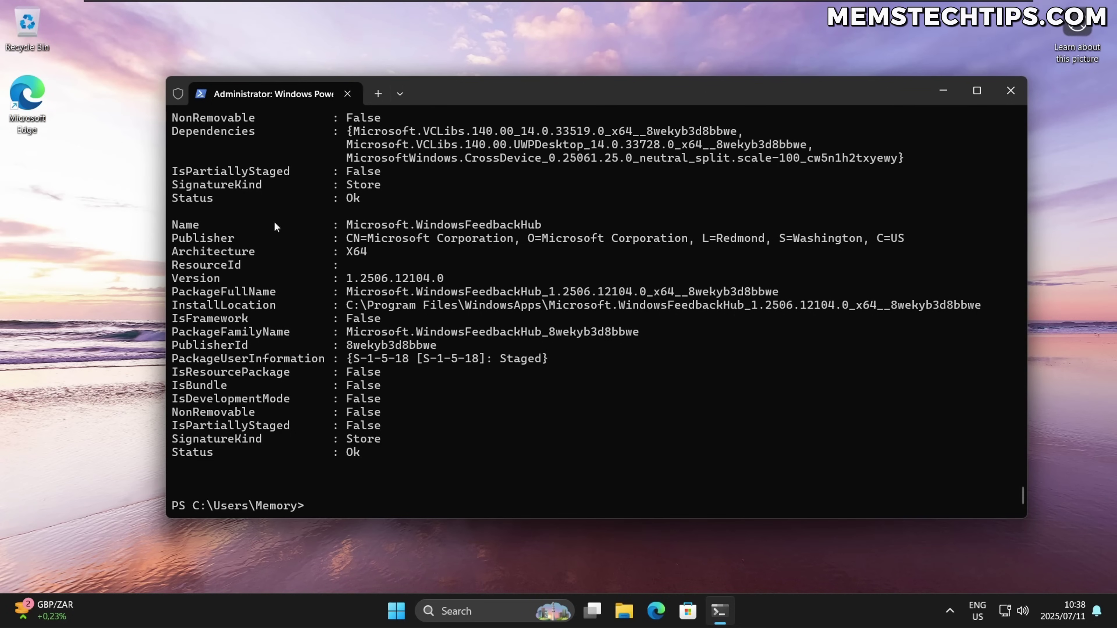
drag(348, 225, 542, 226)
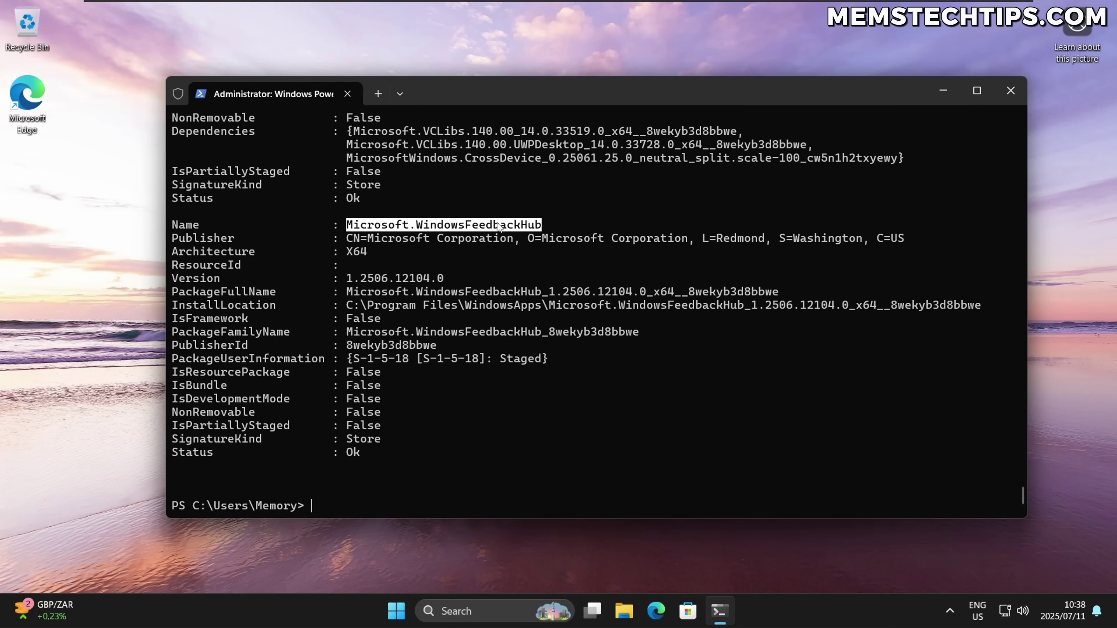
key(super)
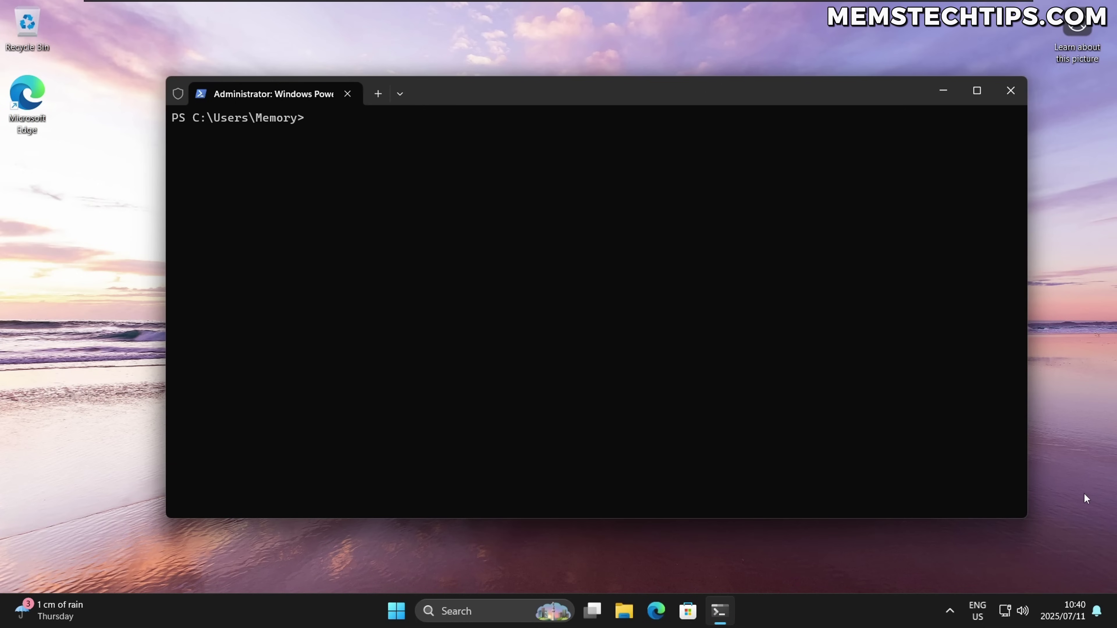
- List the app packages again with Get-AppxPackage and copy the first entry's name, Microsoft.UI.Xaml.CBS
text(Get-AppxPackage)
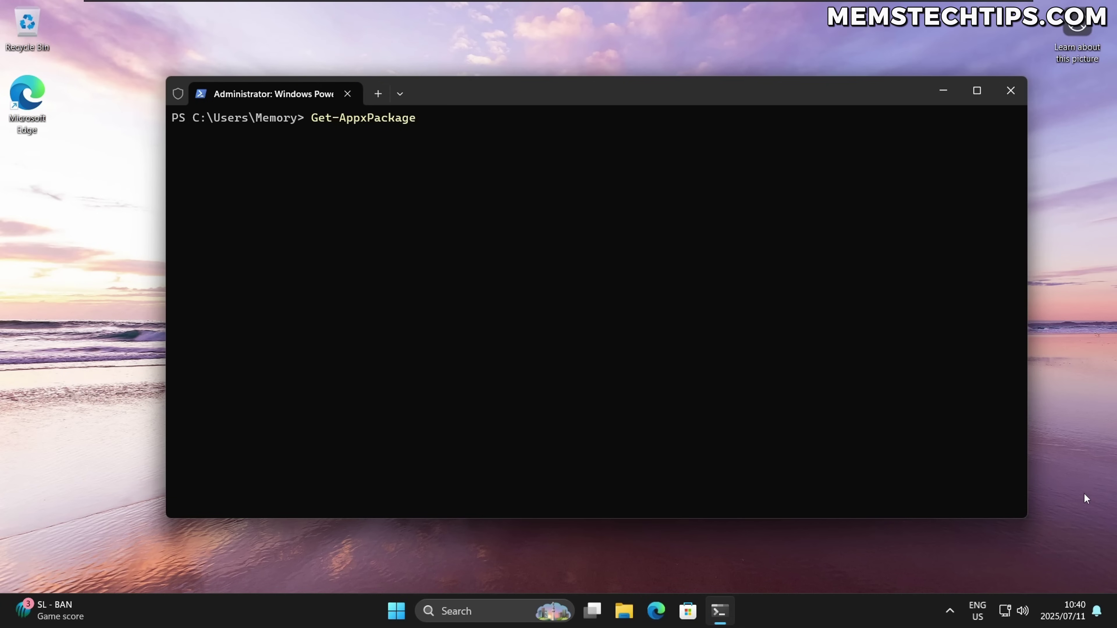
key(Return)
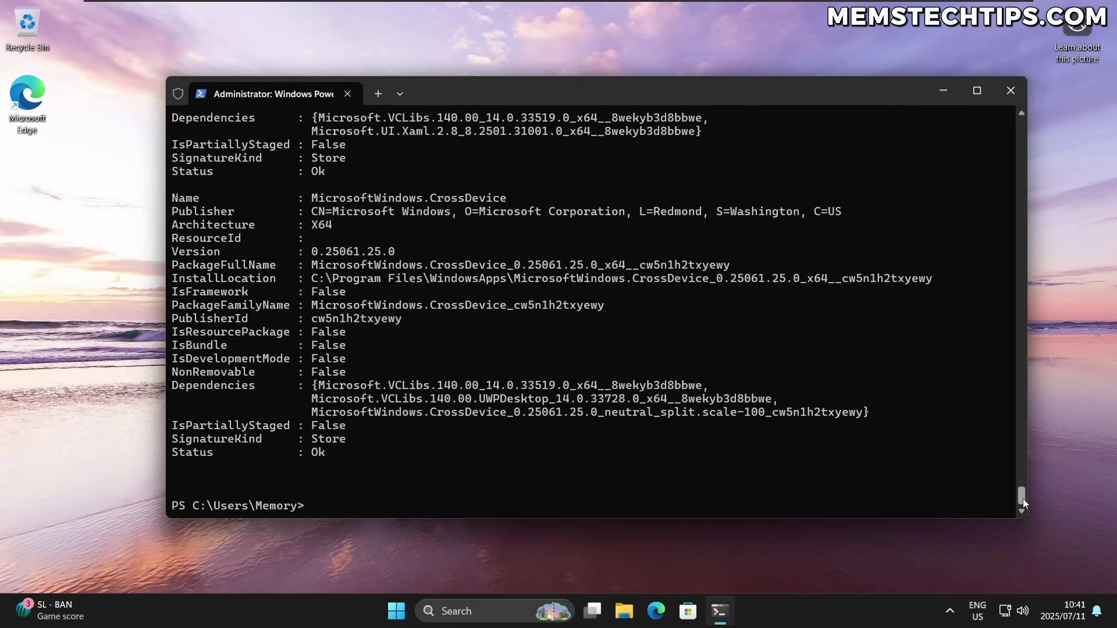
drag(1022, 498, 1005, 121)
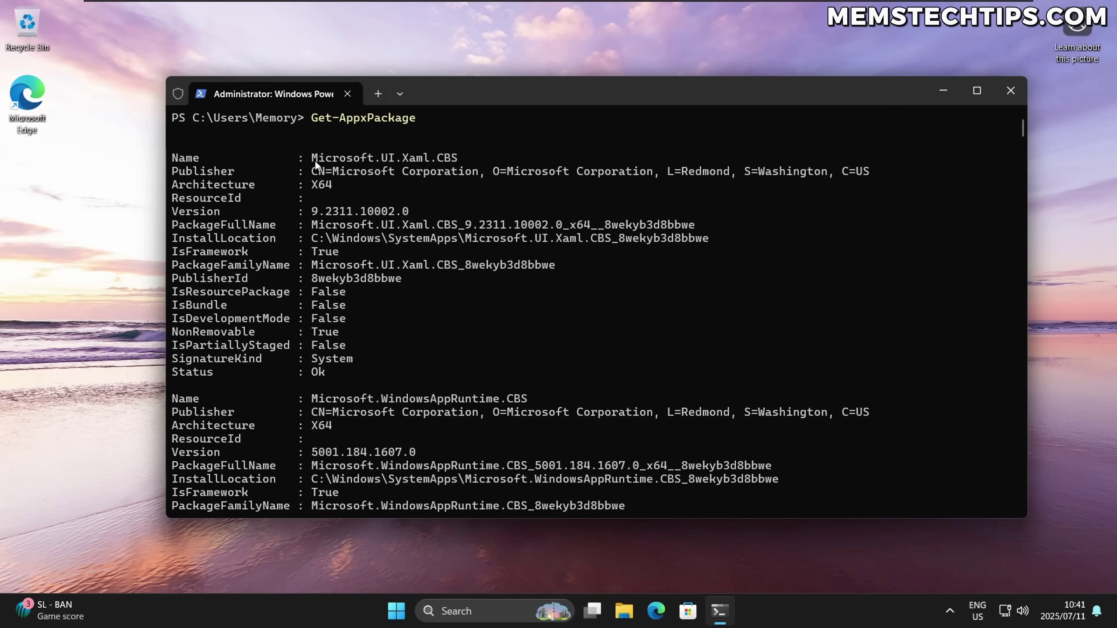
drag(314, 162, 463, 162)
key(ctrl+c)
- Find the Microsoft.WindowsStore entry in the package list, and open Notepad as a narrow window beside the terminal
scroll(922, 366, down, 14)
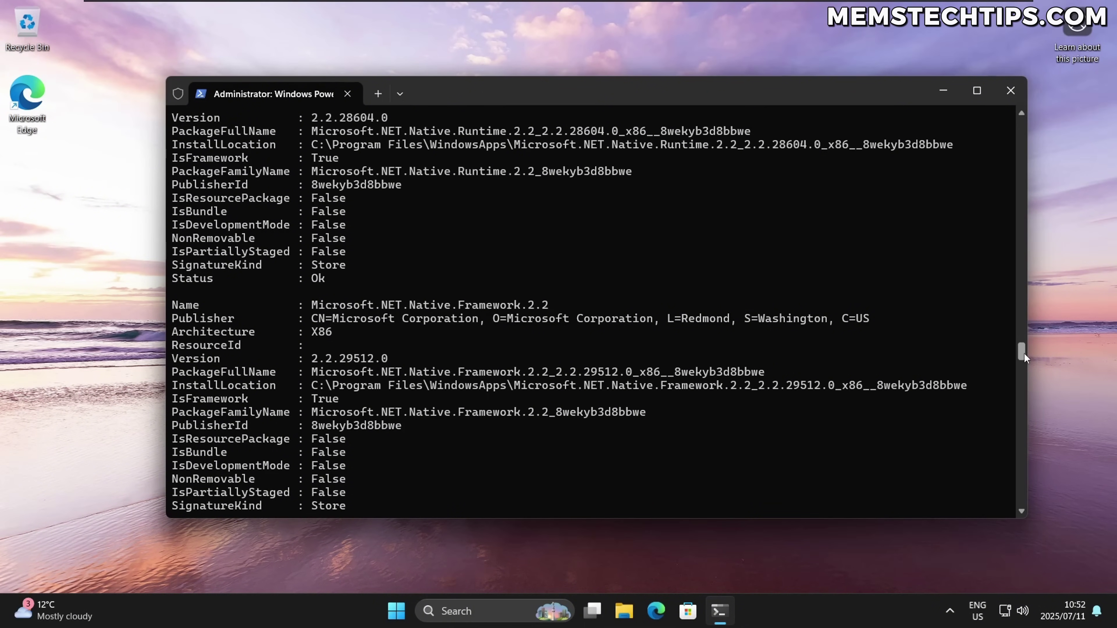
drag(1023, 353, 1023, 359)
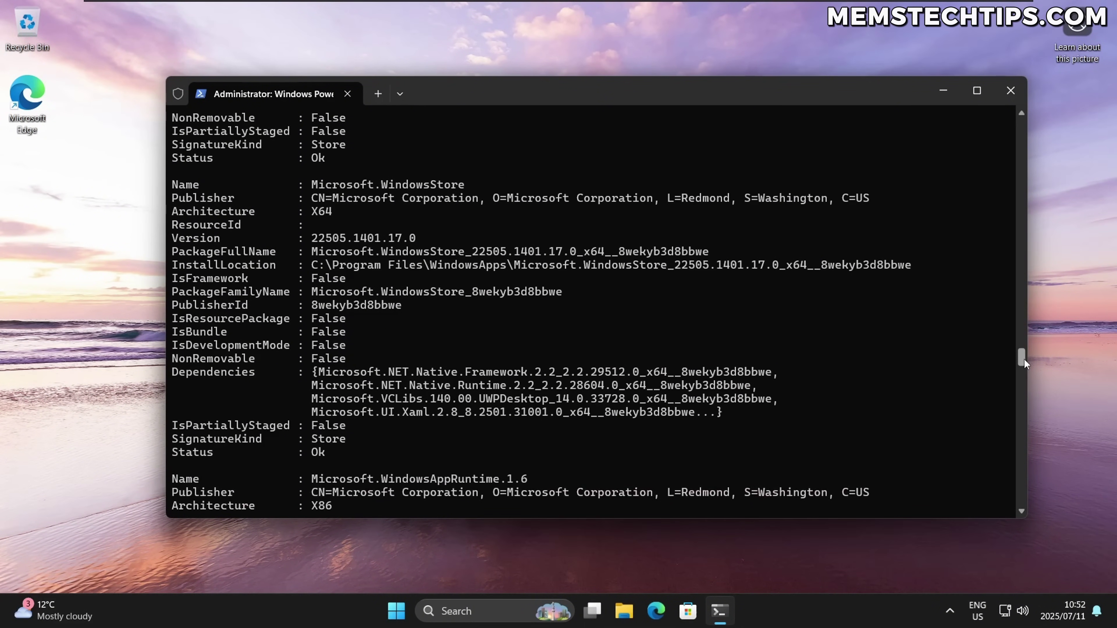
key(super+s)
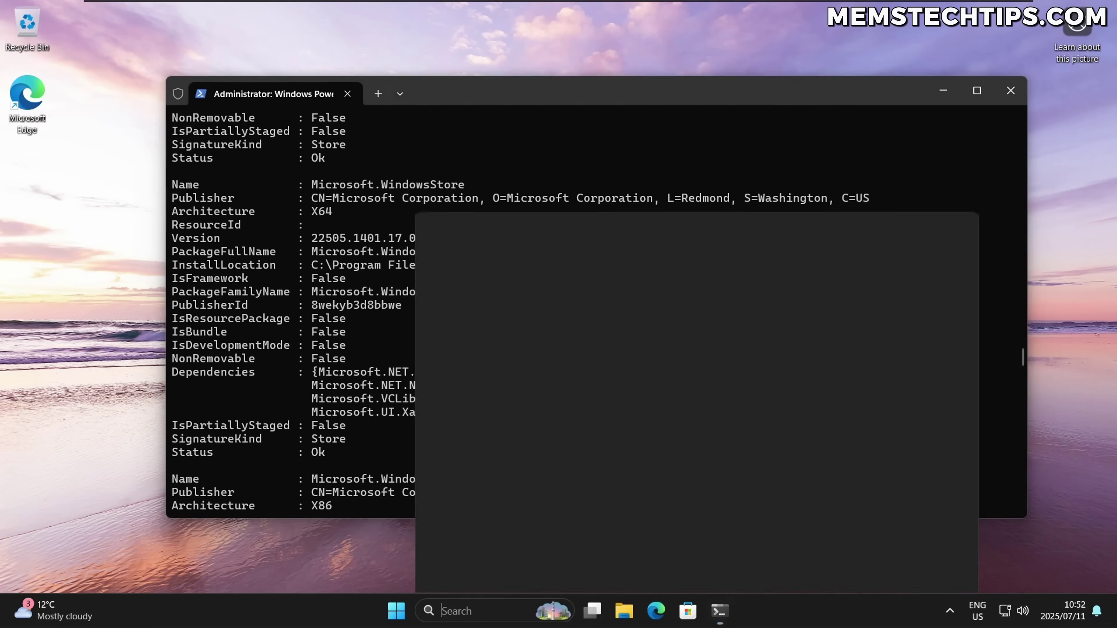
text(notepad)
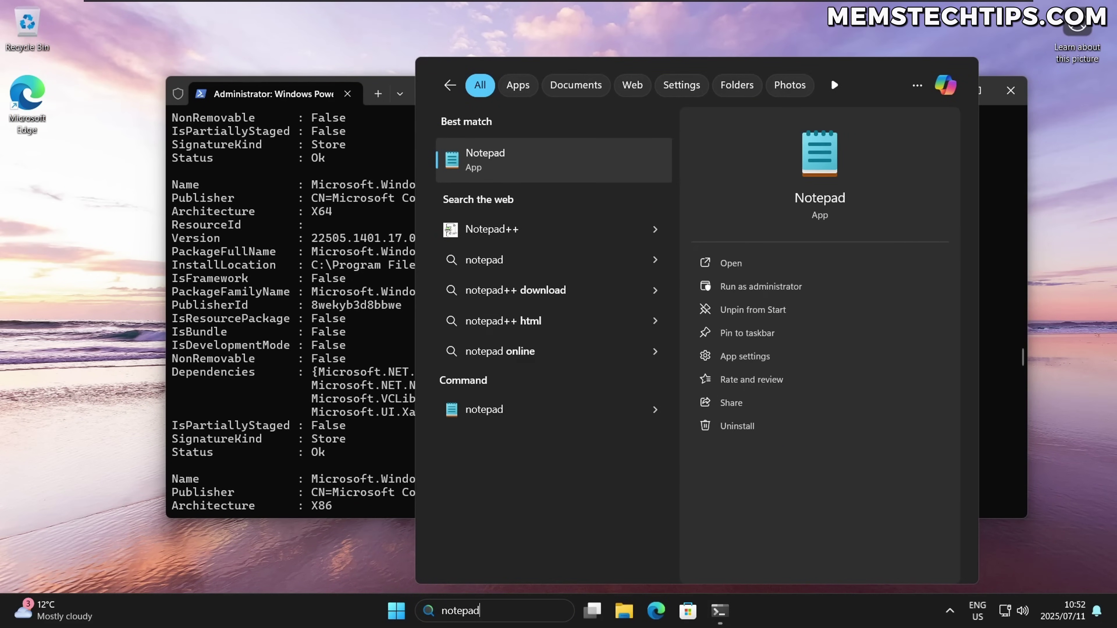
key(Return)
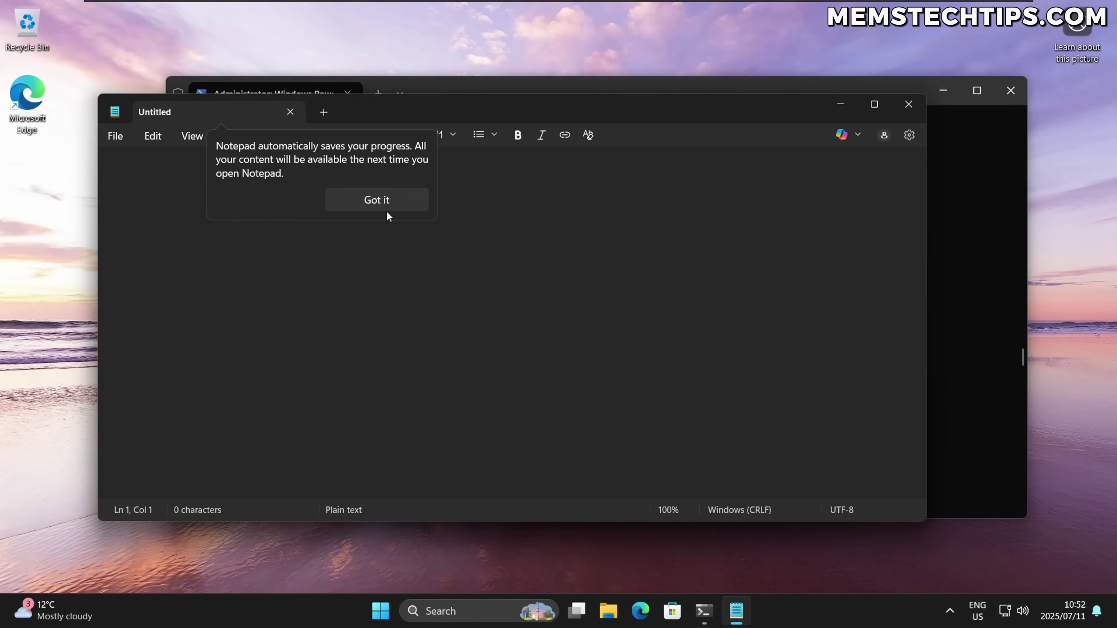
click(382, 201)
drag(926, 235, 589, 224)
drag(383, 97, 306, 101)
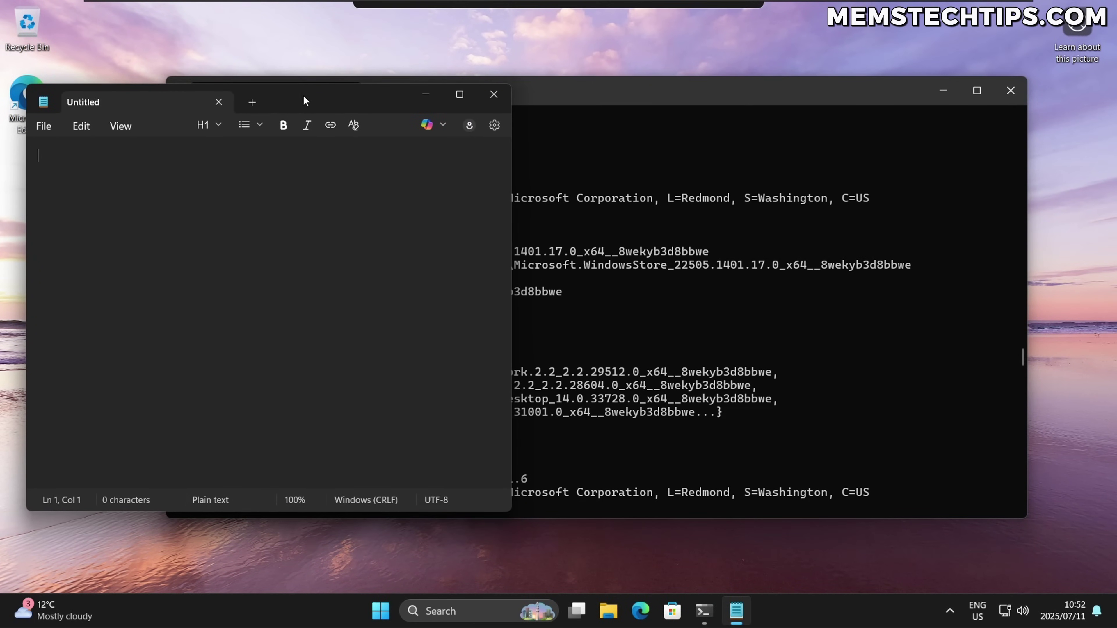
click(596, 91)
drag(597, 91, 733, 96)
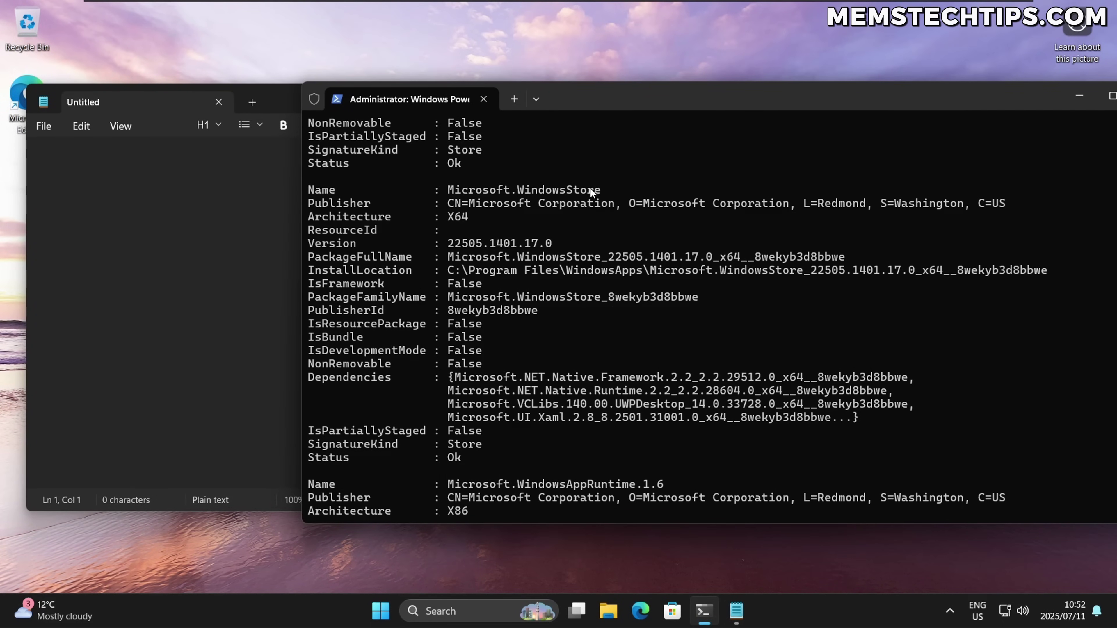
- Copy the package name Microsoft.WindowsStore from the PowerShell output into the blank Notepad document and start a new line
drag(600, 190, 452, 195)
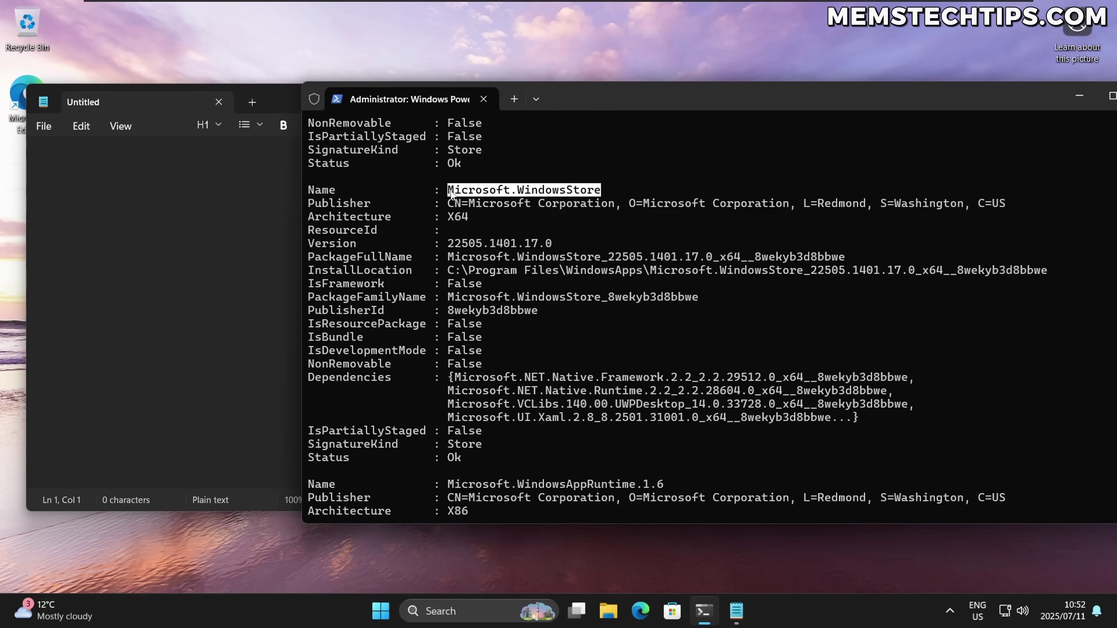
right_click(516, 190)
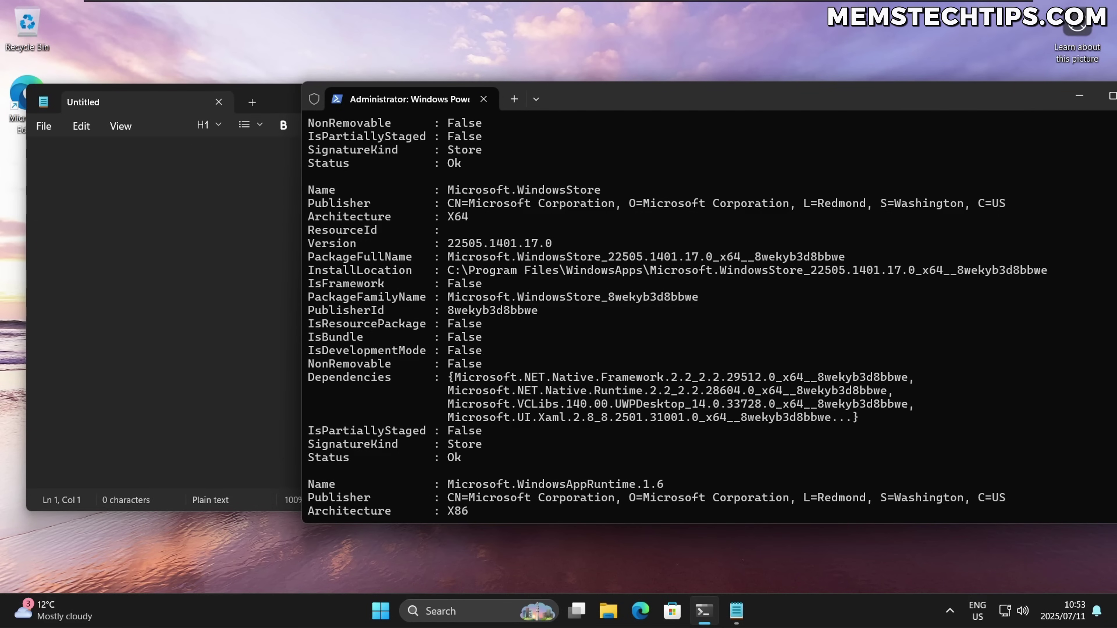
key(alt+Tab)
key(ctrl+v)
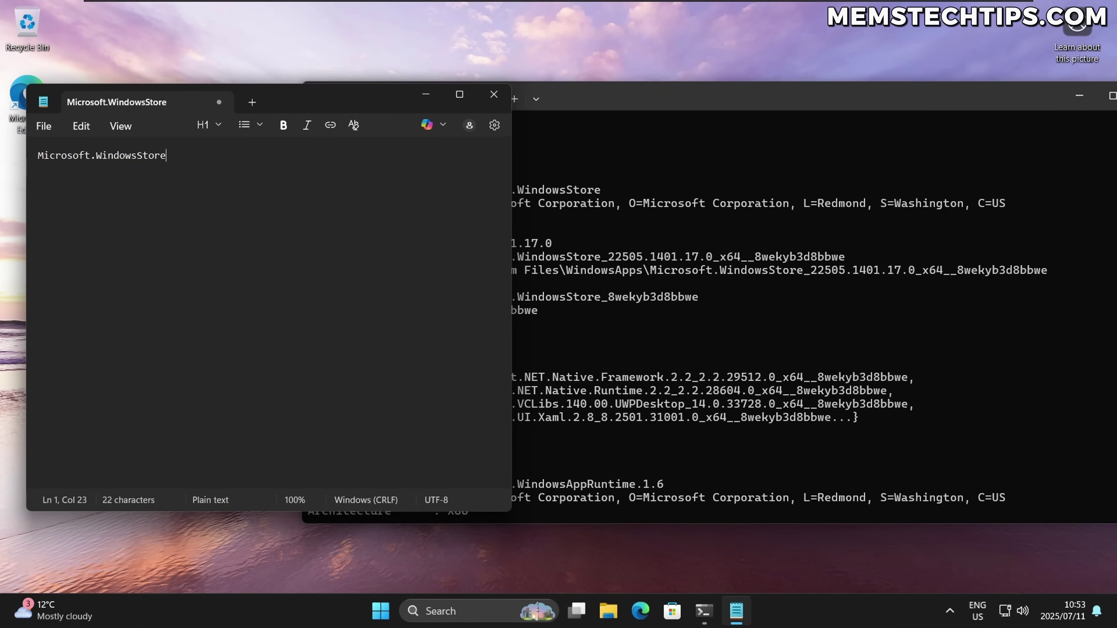
key(Return)
key(alt+Tab)
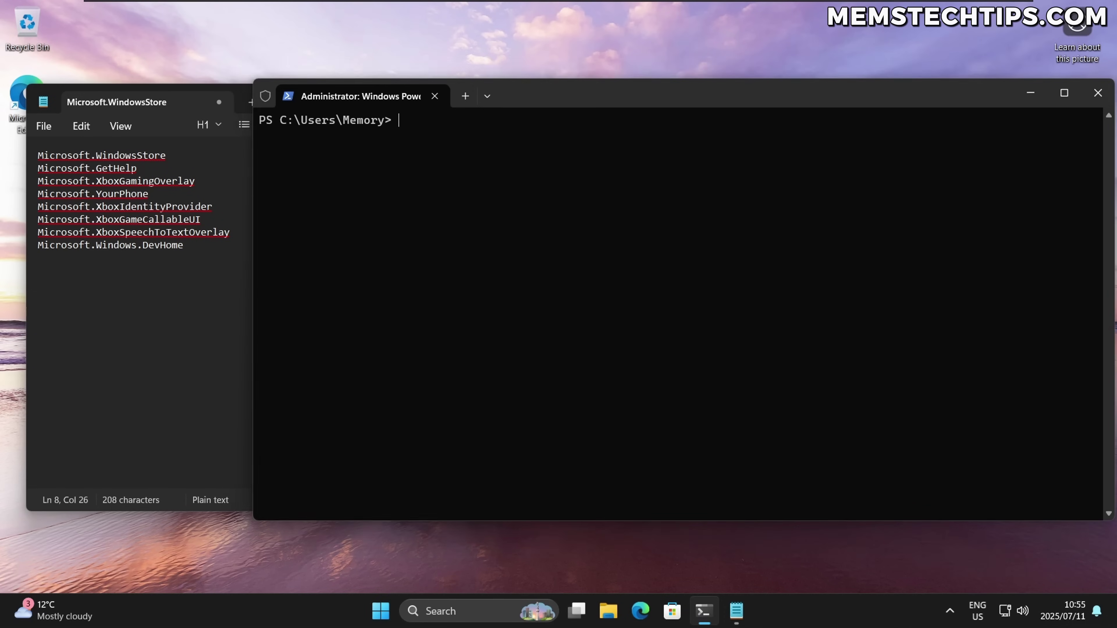
drag(183, 245, 37, 154)
click(230, 232)
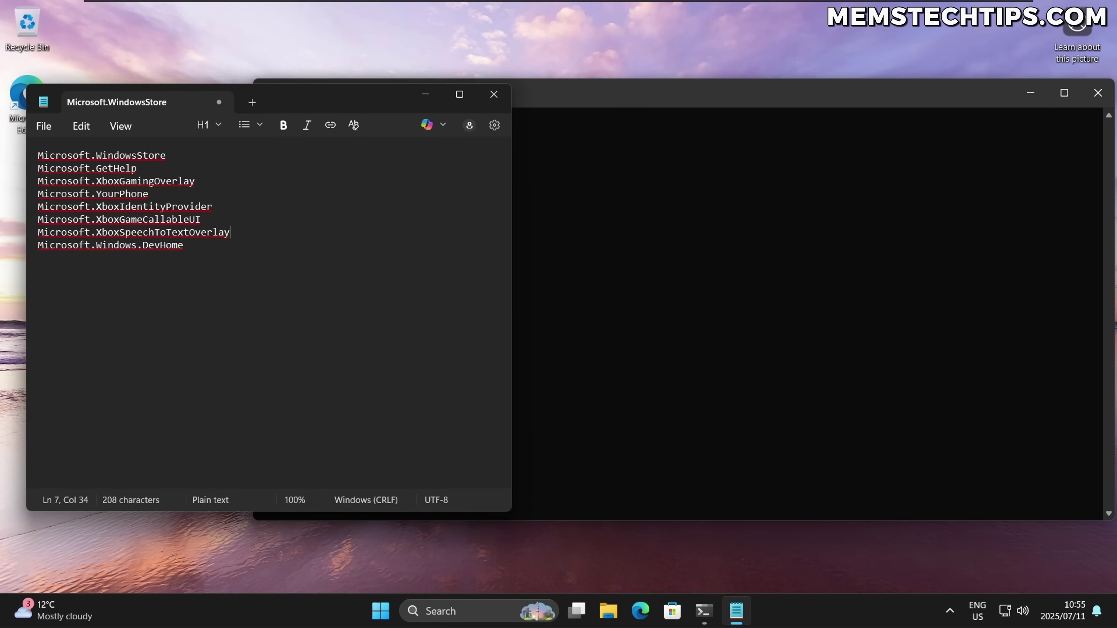
click(183, 245)
drag(183, 245, 37, 154)
click(230, 231)
- Copy Microsoft.WindowsStore from the Notepad list and compose the PowerShell command Get-AppxPackage -Name Microsoft.WindowsStore | Remove-AppxPackage
drag(166, 154, 38, 155)
key(ctrl+c)
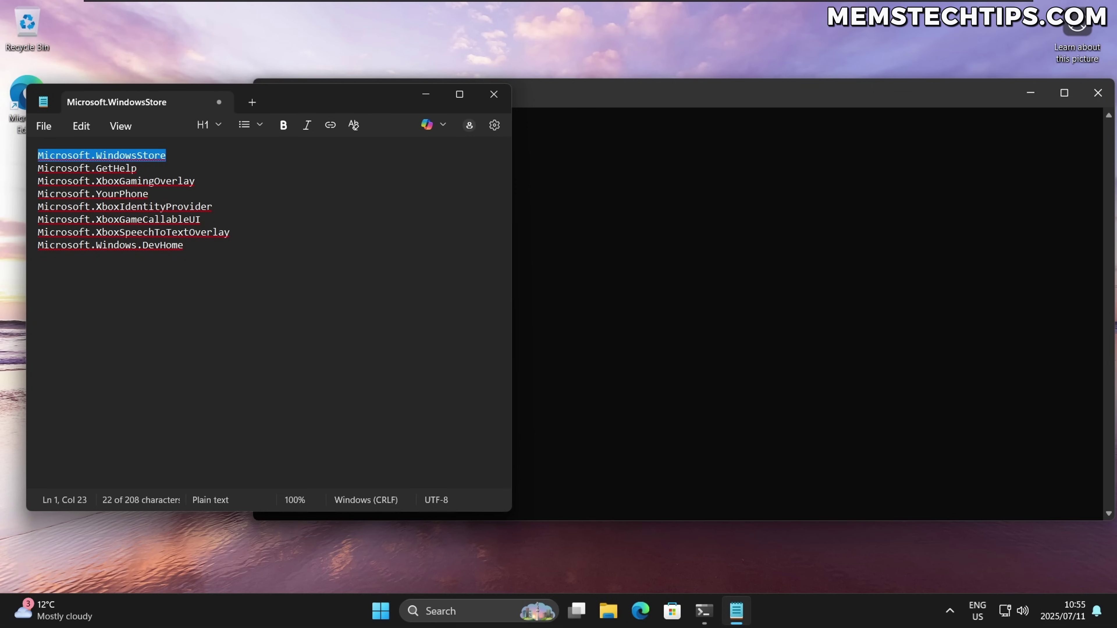
click(534, 102)
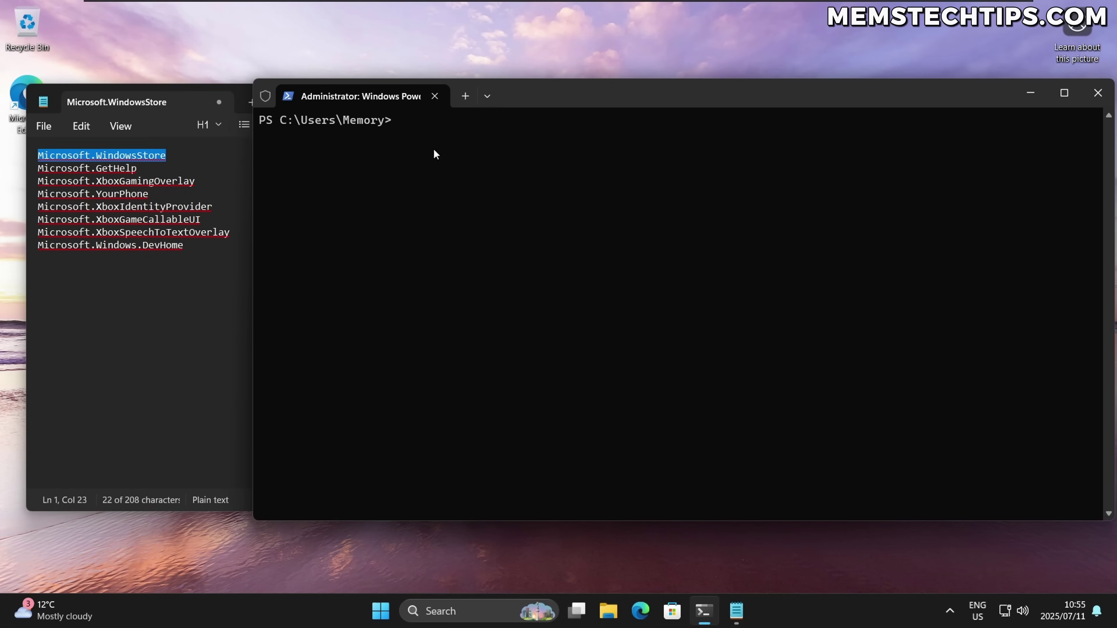
text(Get-AppxPackage -Name)
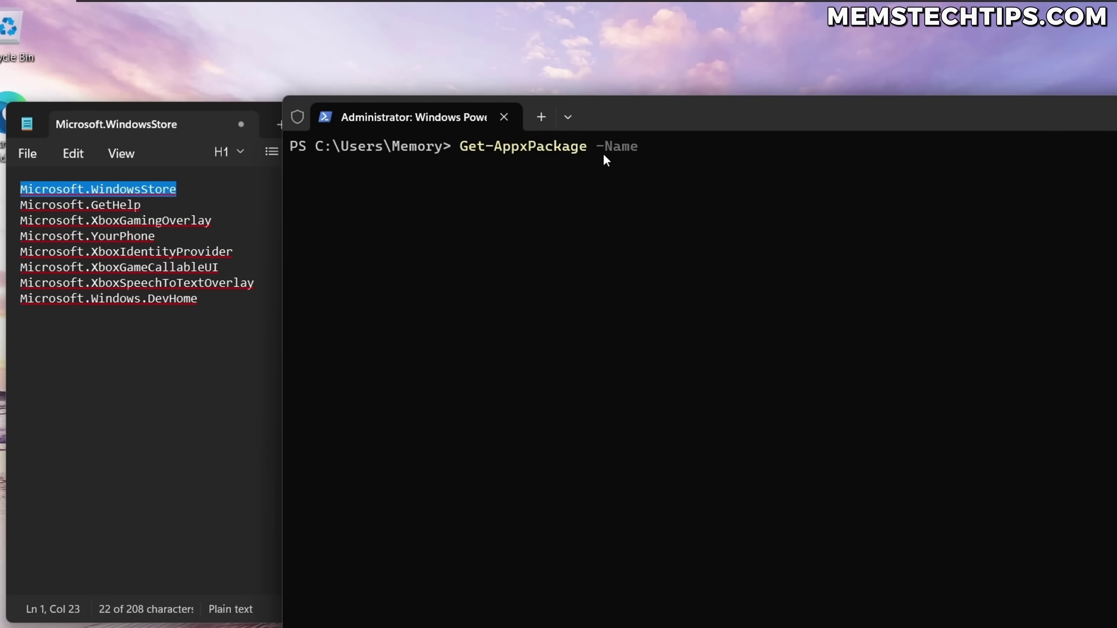
click(153, 193)
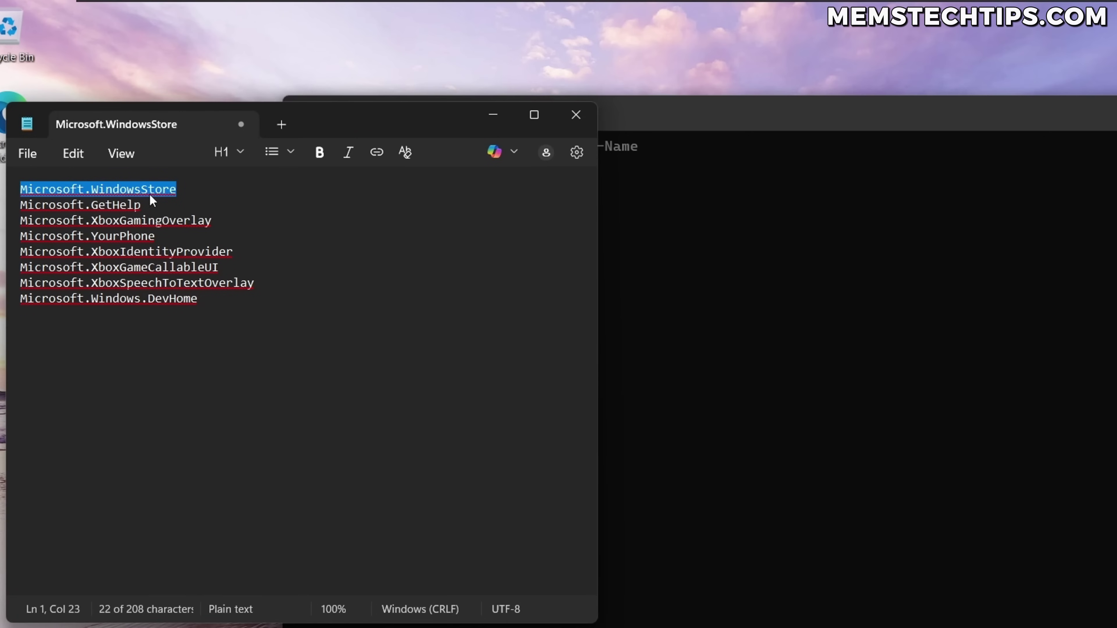
click(663, 127)
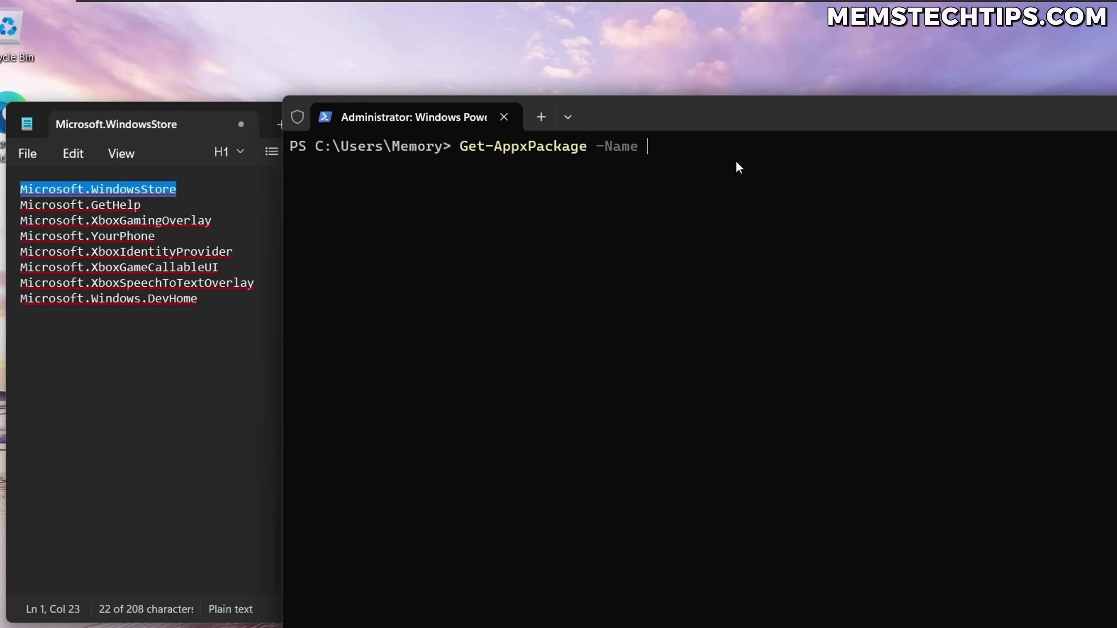
key(ctrl+v)
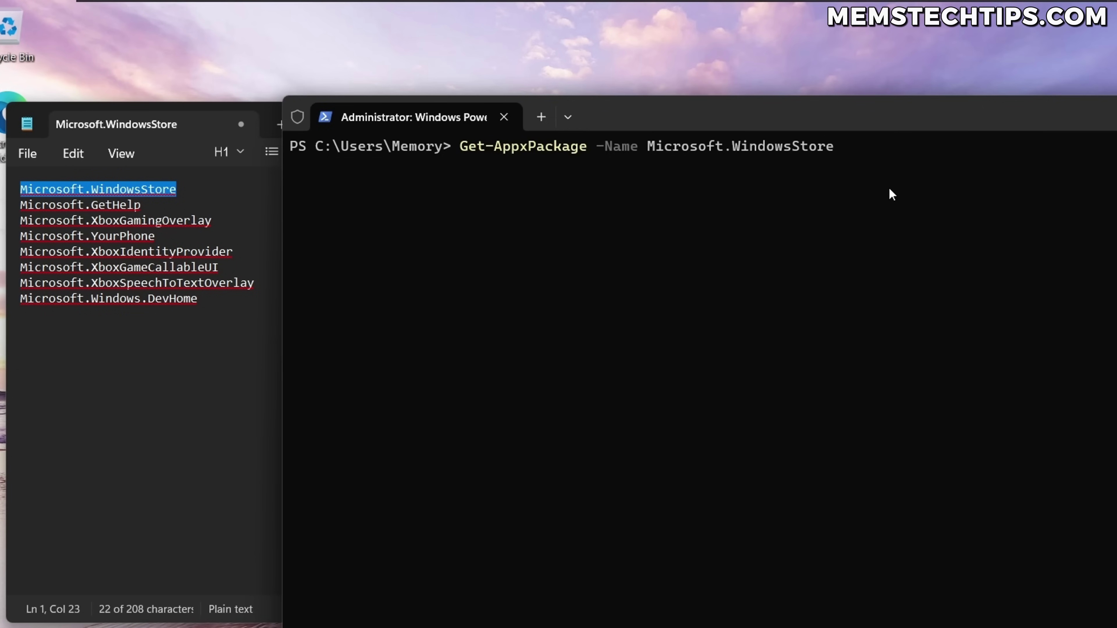
text(| Remove-)
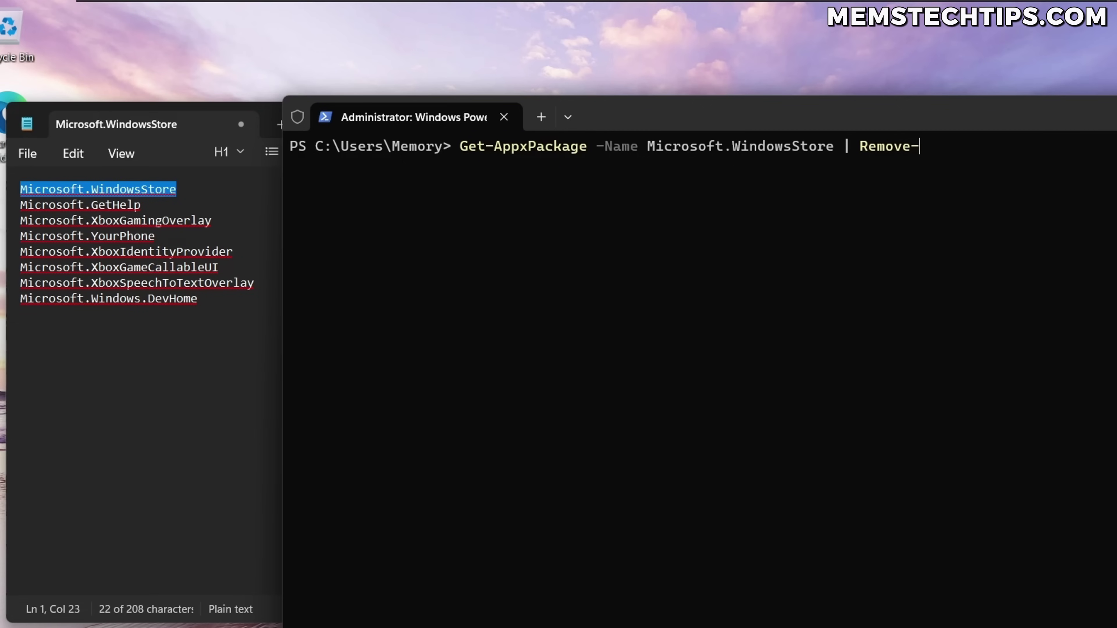
text(Appx)
key(Tab)
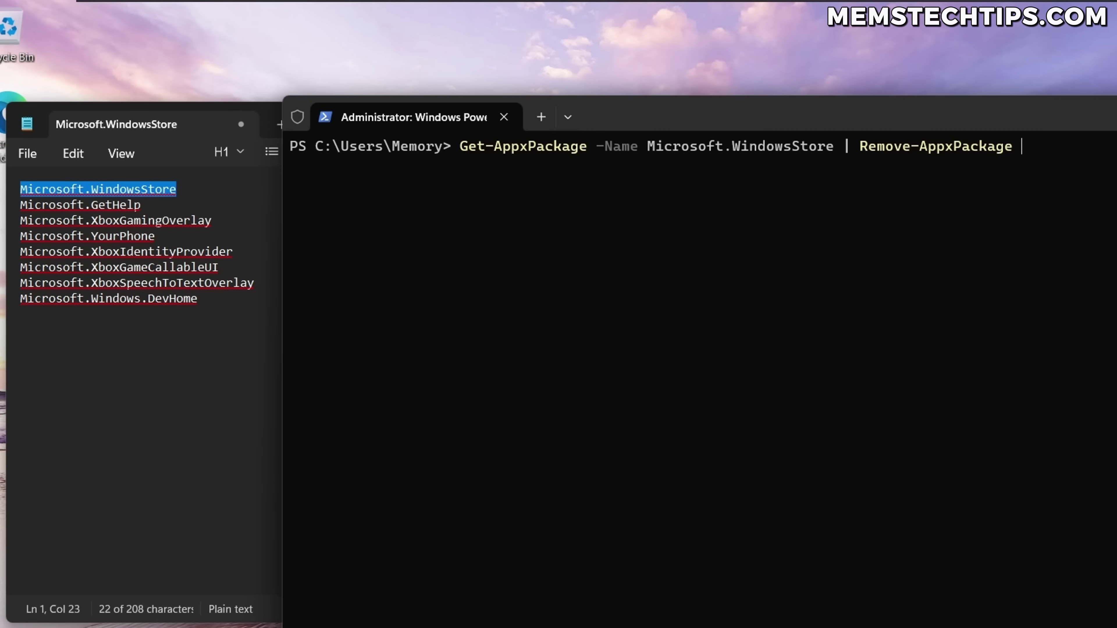
text(-AllUsers)
key(BackSpace)
key(BackSpace)
key(BackSpace)
key(BackSpace)
key(BackSpace)
key(BackSpace)
key(BackSpace)
key(BackSpace)
key(BackSpace)
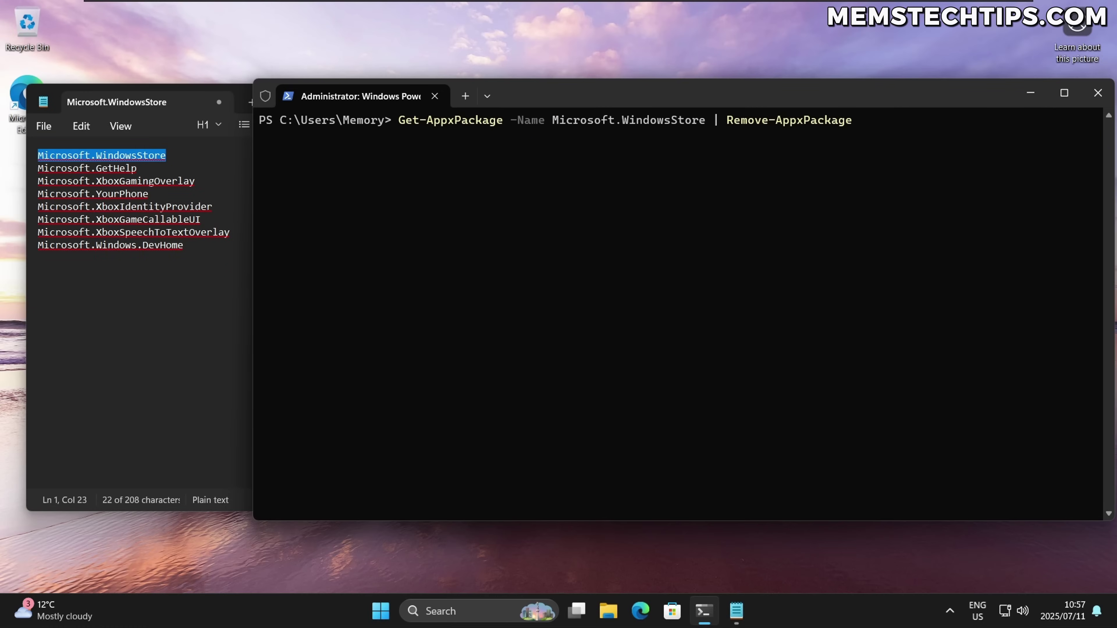
- Run the Microsoft.WindowsStore removal command and check the Start menu's full app list for Microsoft Store
key(Return)
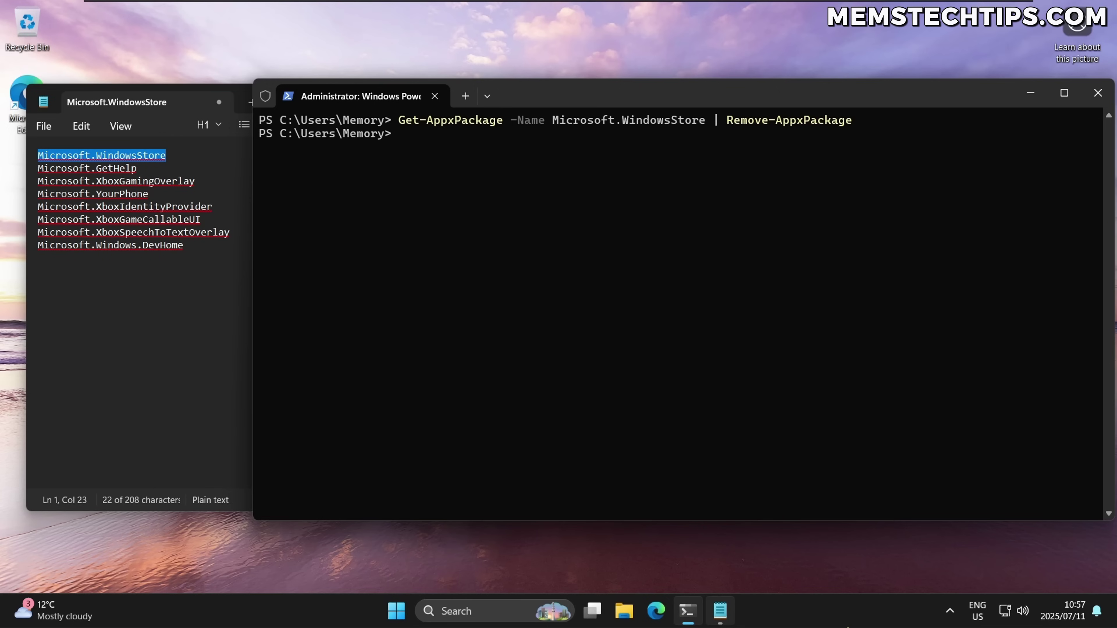
click(399, 619)
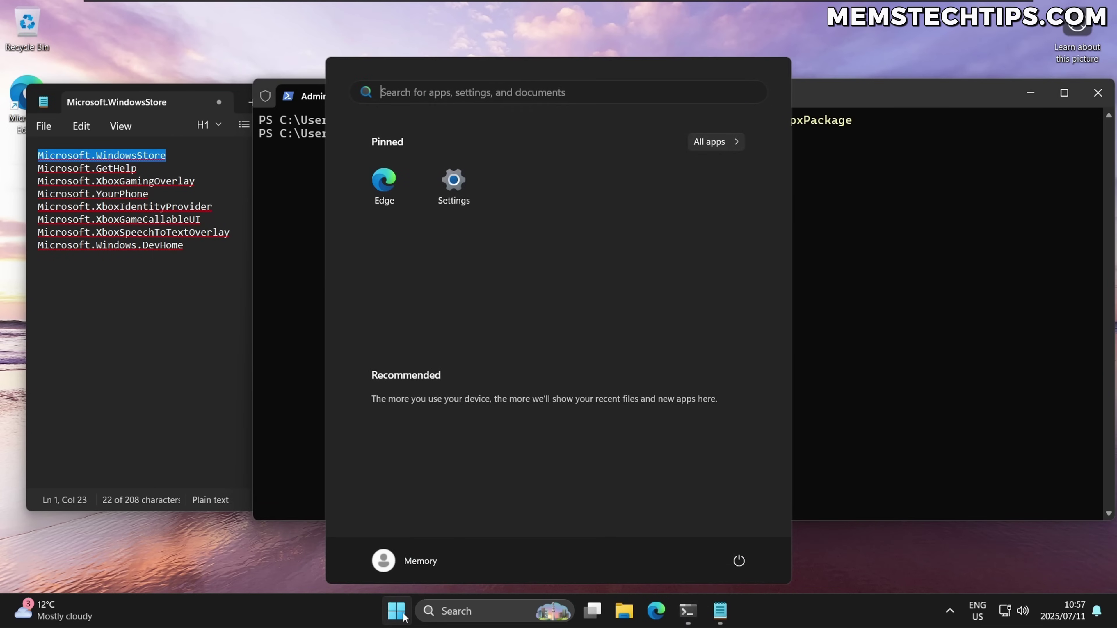
click(718, 140)
scroll(617, 316, down, 5)
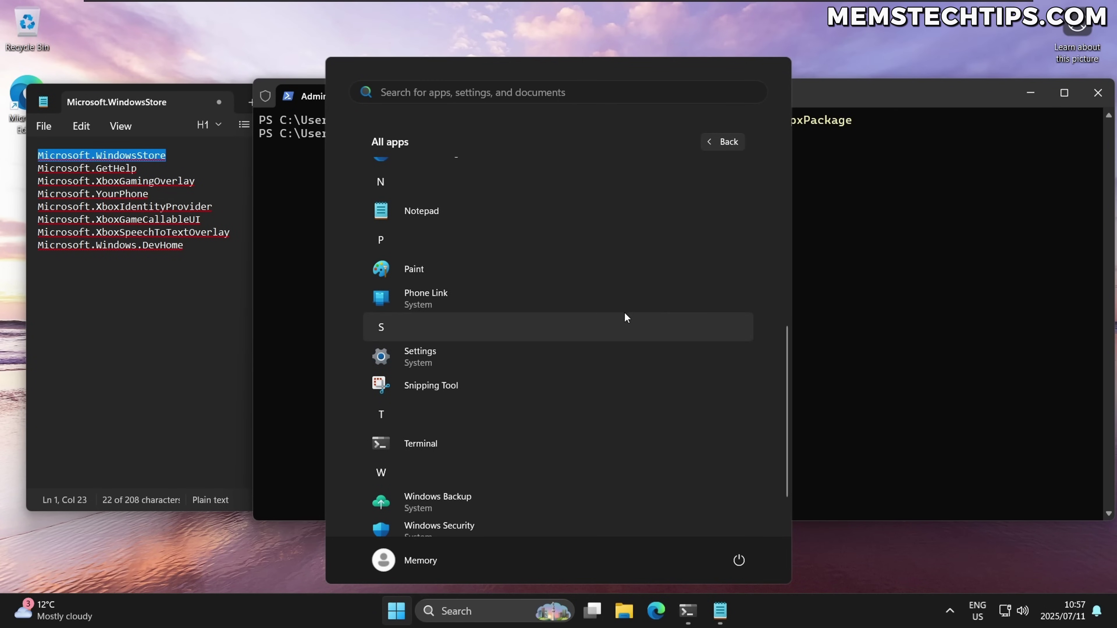
scroll(625, 327, up, 3)
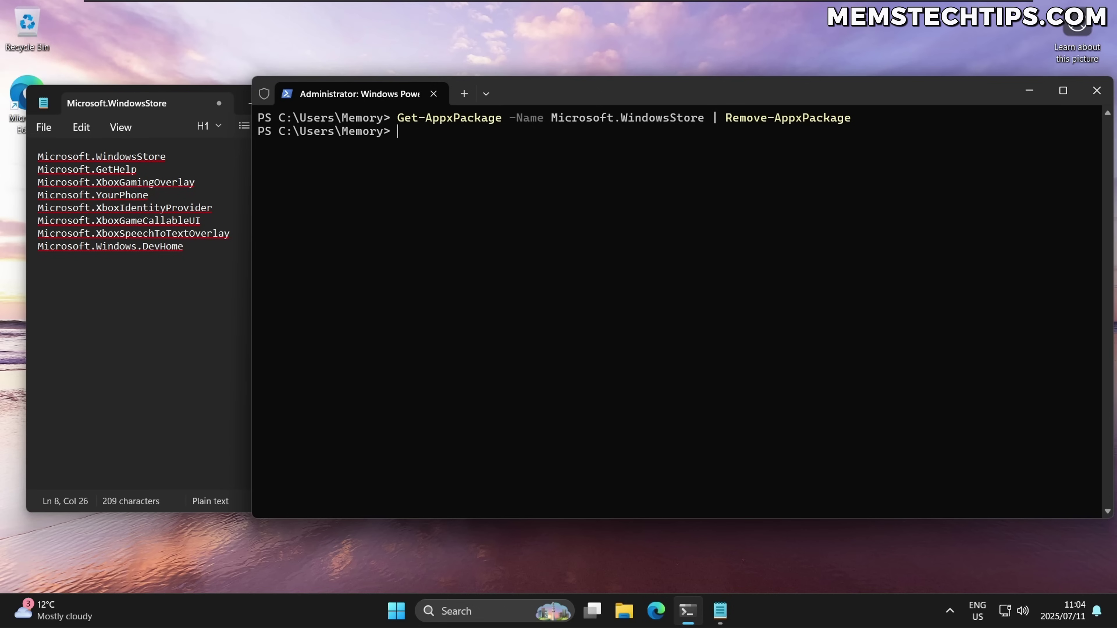
- Compose the PowerShell command @("Microsoft.GetHelp","",) | ForEach-Object { Get-AppxPackage -Name $_ | Remove-AppxPackage }, copying the package name from the Notepad list
click(38, 259)
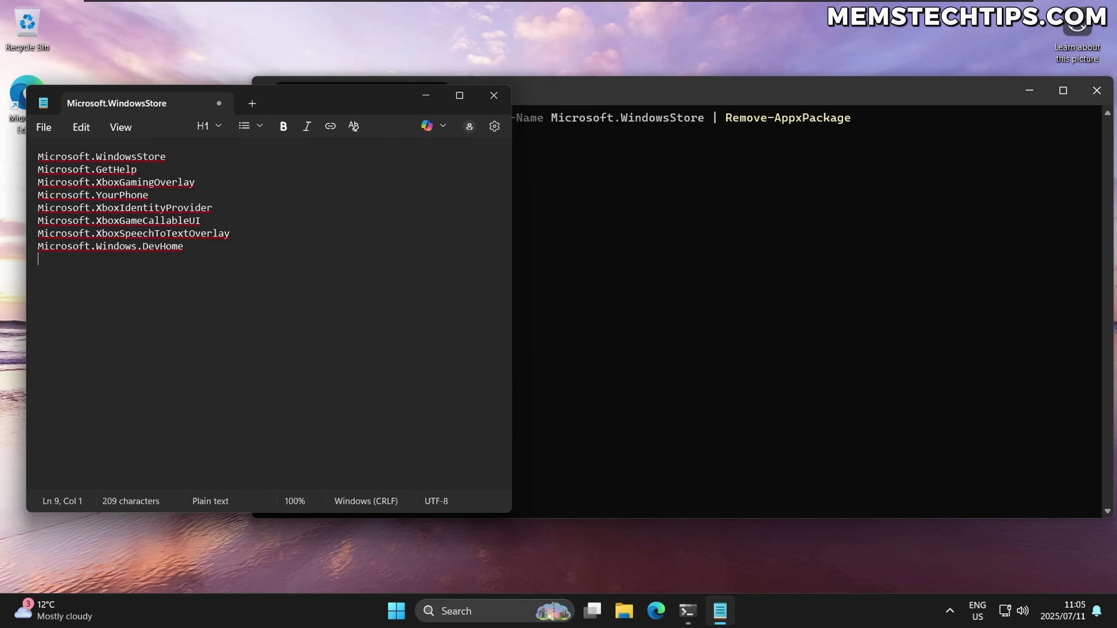
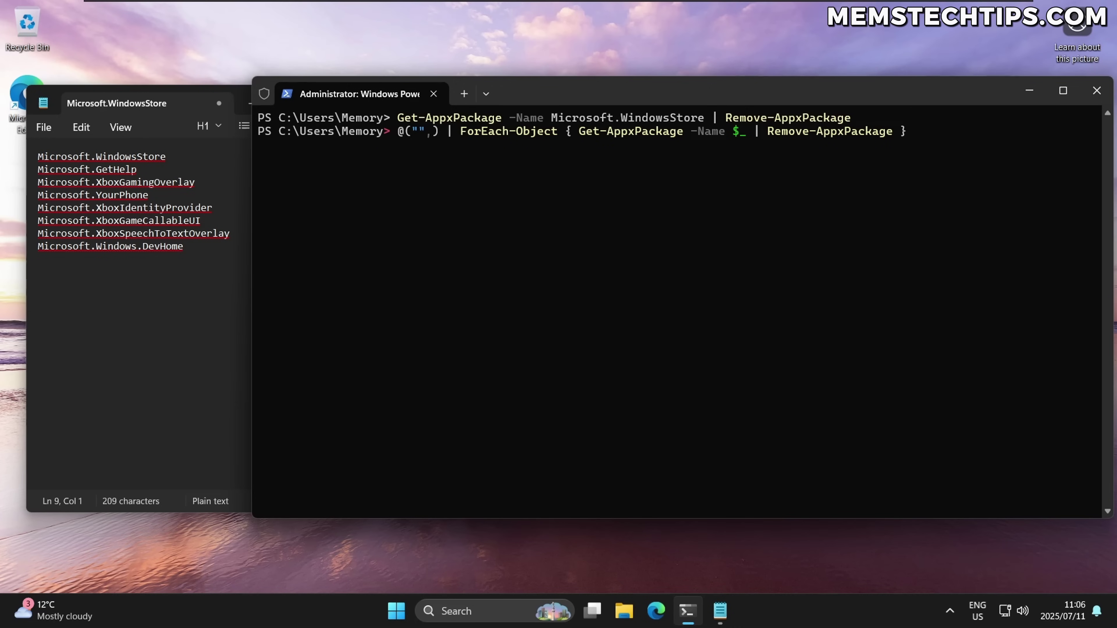
triple_click(108, 172)
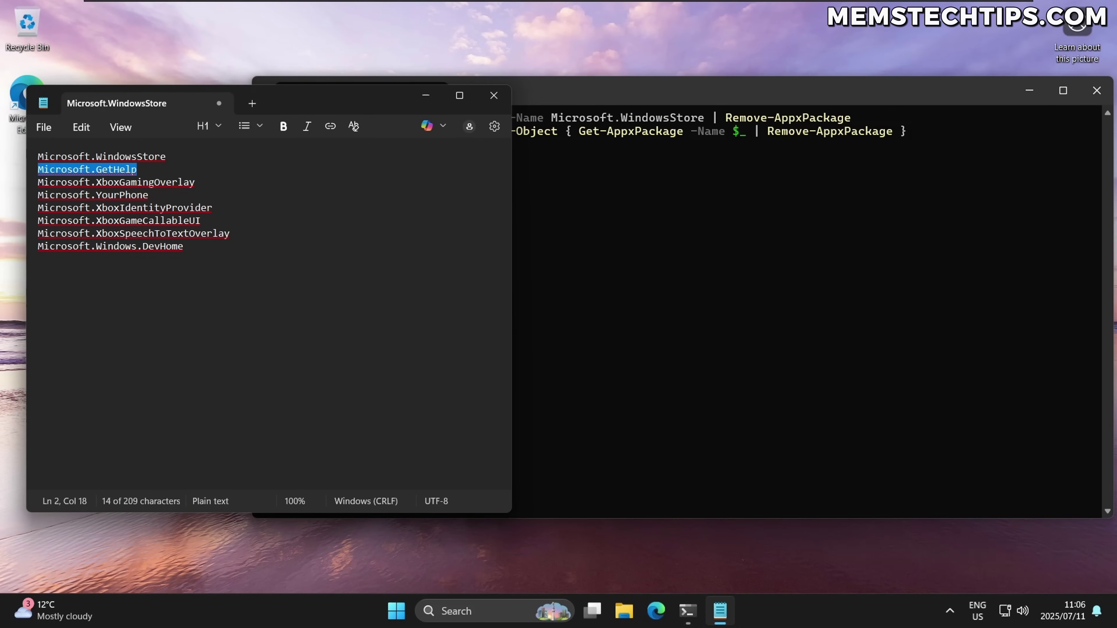
click(557, 87)
text(Microsoft.GetHelp)
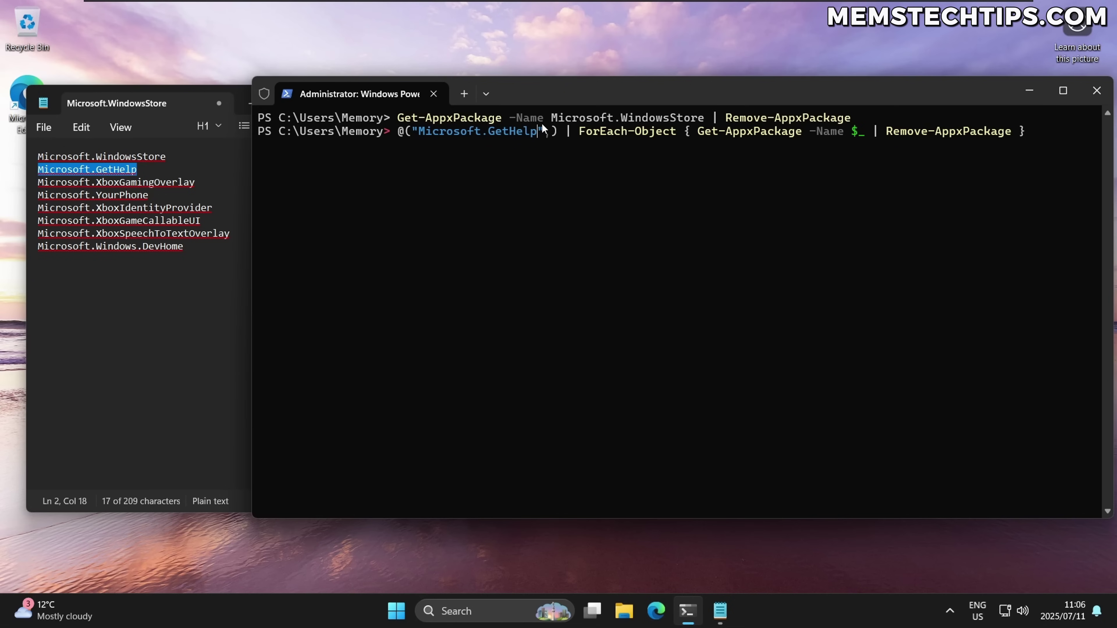
key(Right)
key(Right)
text("",)
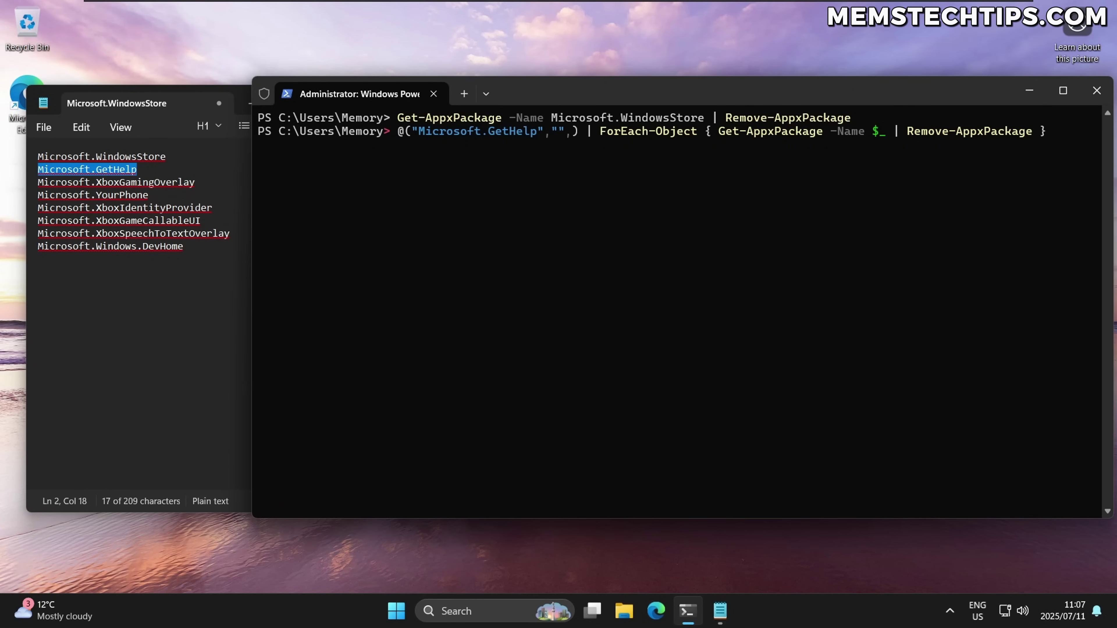
- Fill the array with Microsoft.XboxGamingOverlay and the other Notepad package names through Microsoft.Windows.DevHome, delete the trailing comma, and run the removal command
key(alt+Tab)
key(Down)
key(Home)
key(shift+End)
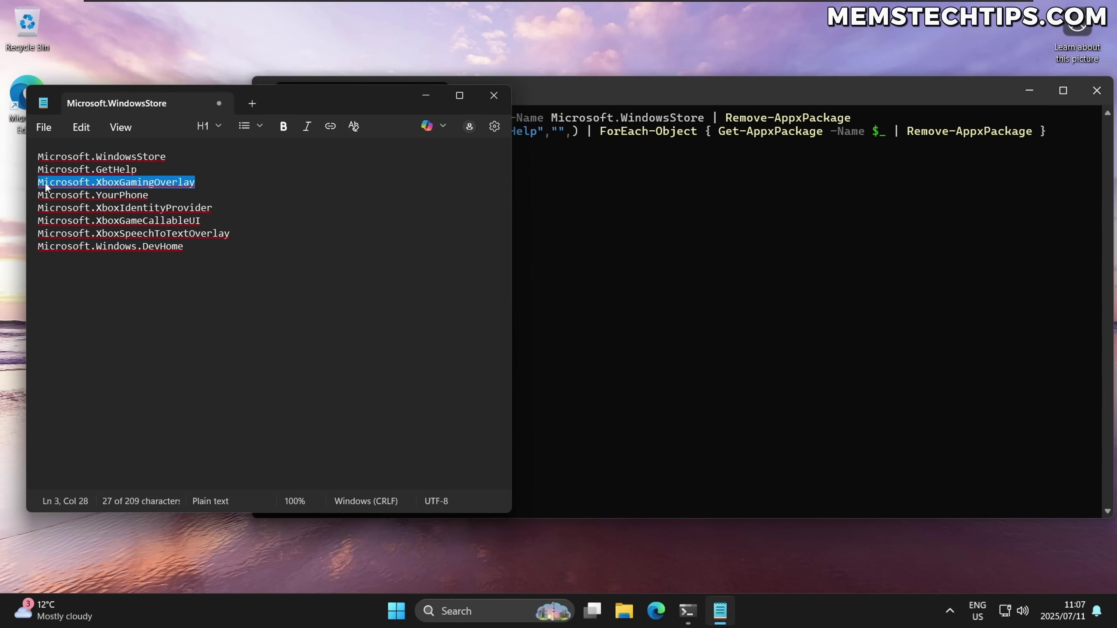
click(557, 131)
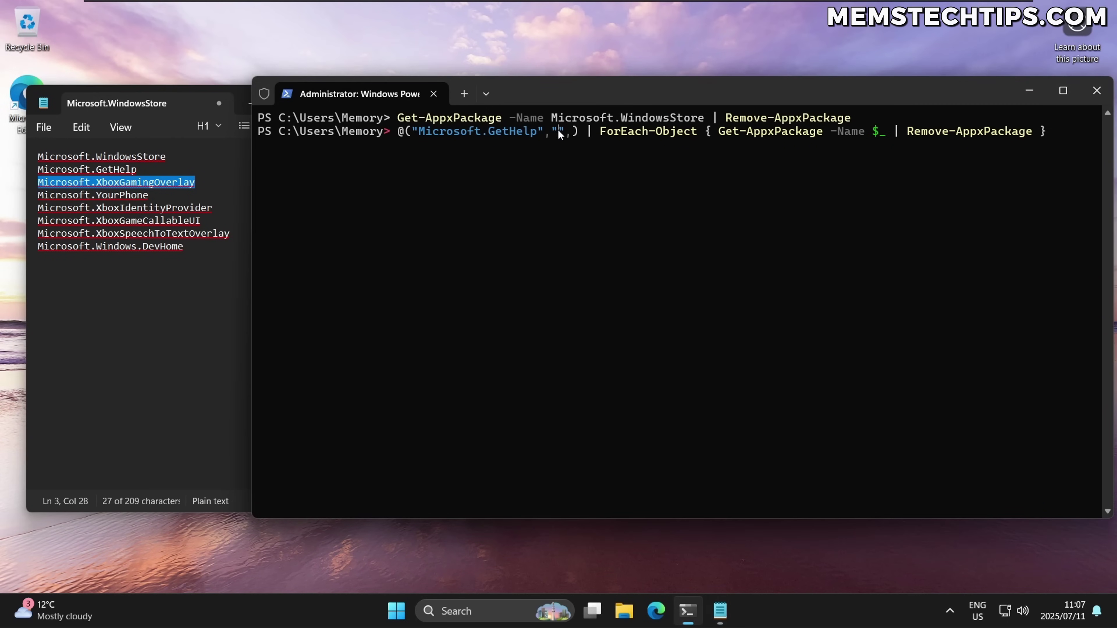
text(Microsoft.XboxGamingOverlay)
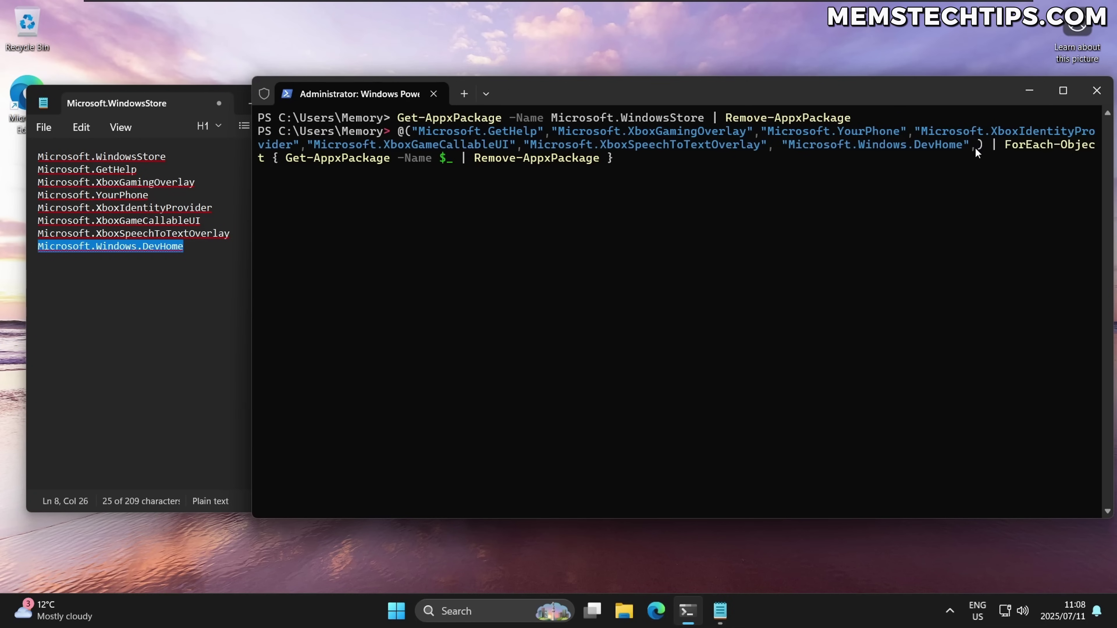
key(BackSpace)
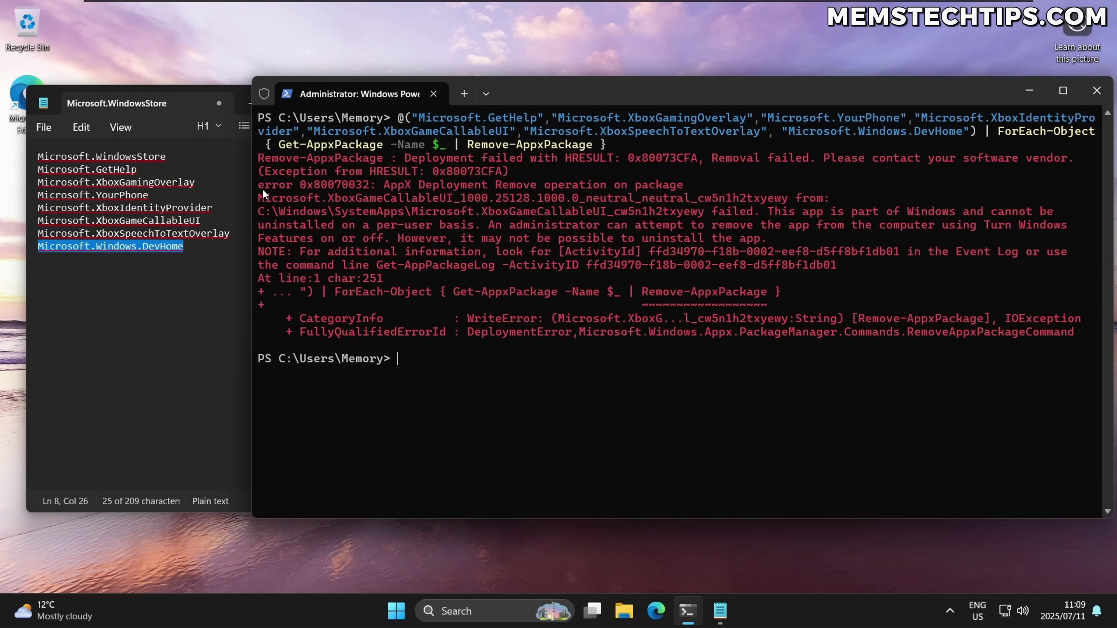
- Examine the removal error output for the Microsoft.XboxGameCallableUI package and its note about uninstalling the app
drag(257, 197, 453, 198)
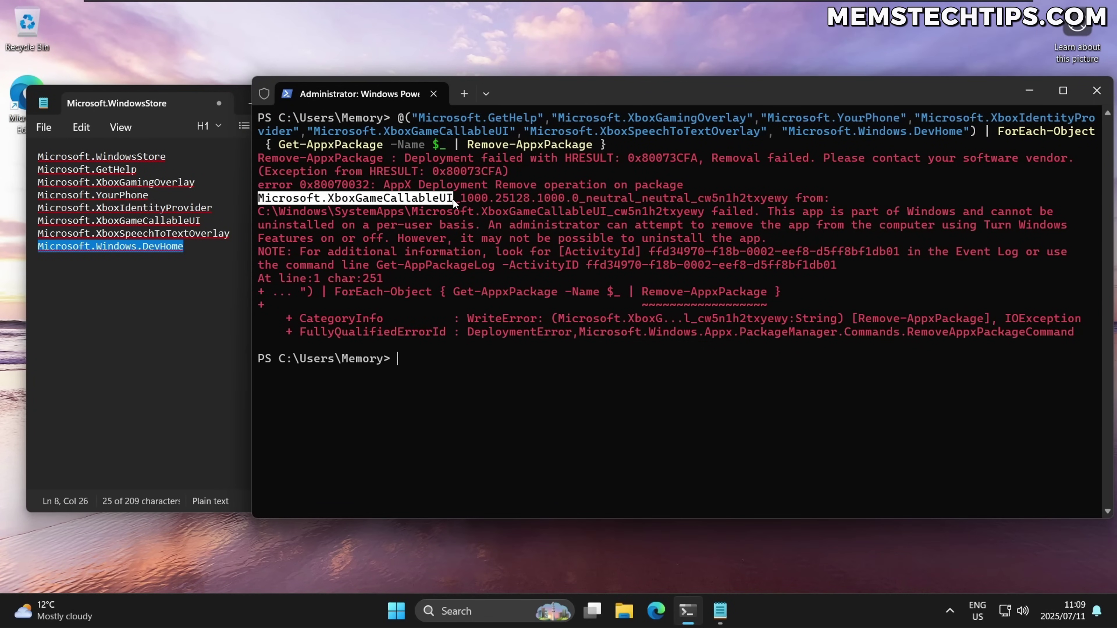
click(825, 227)
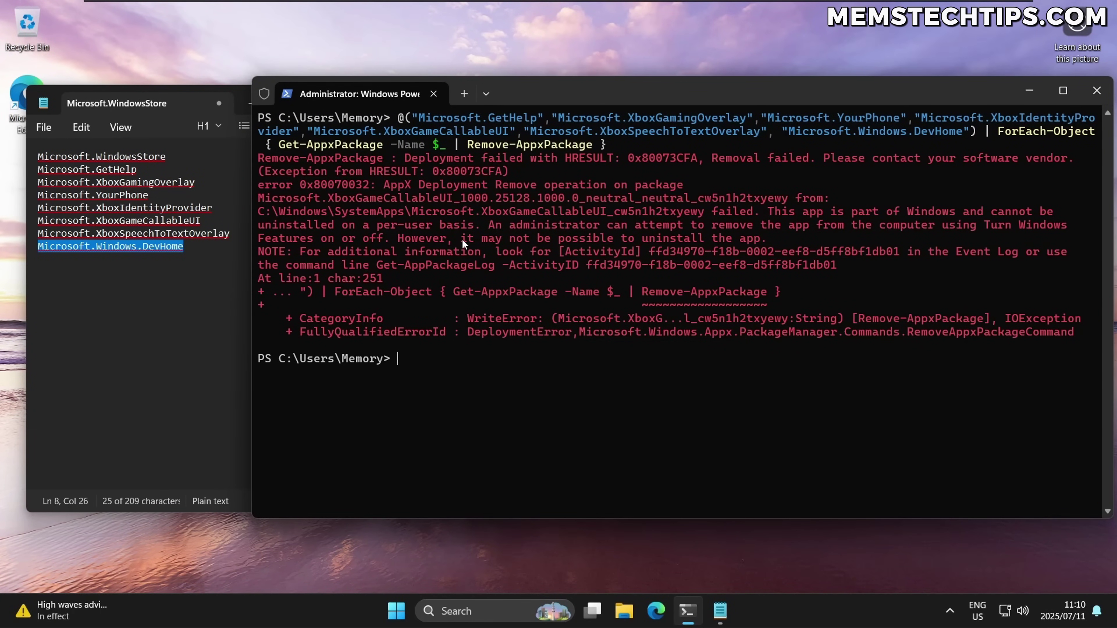
drag(462, 238, 765, 241)
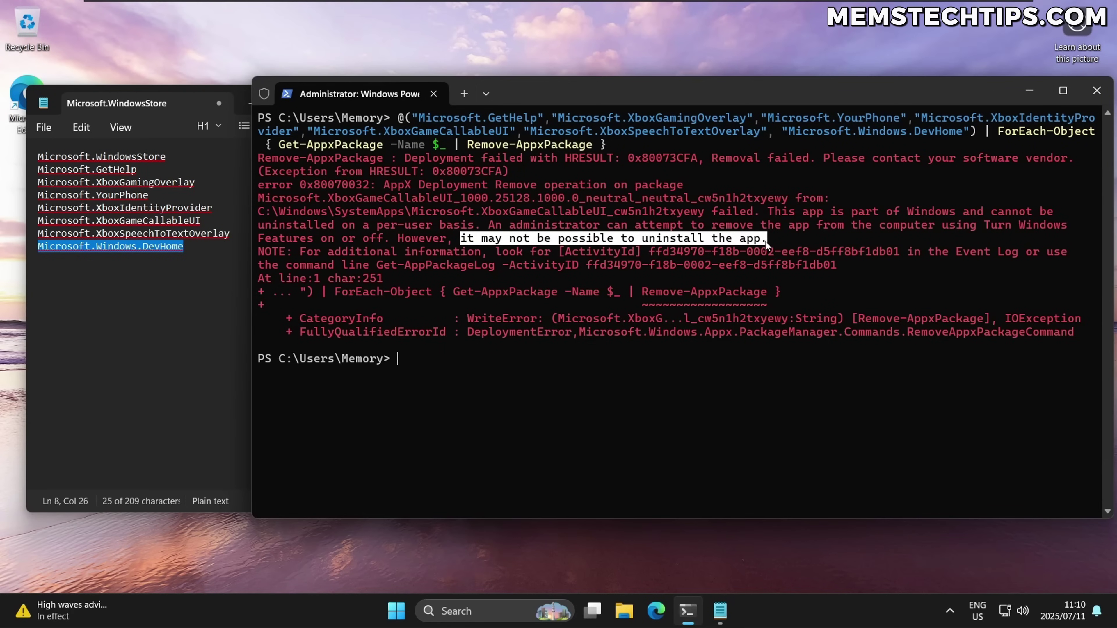
click(760, 241)
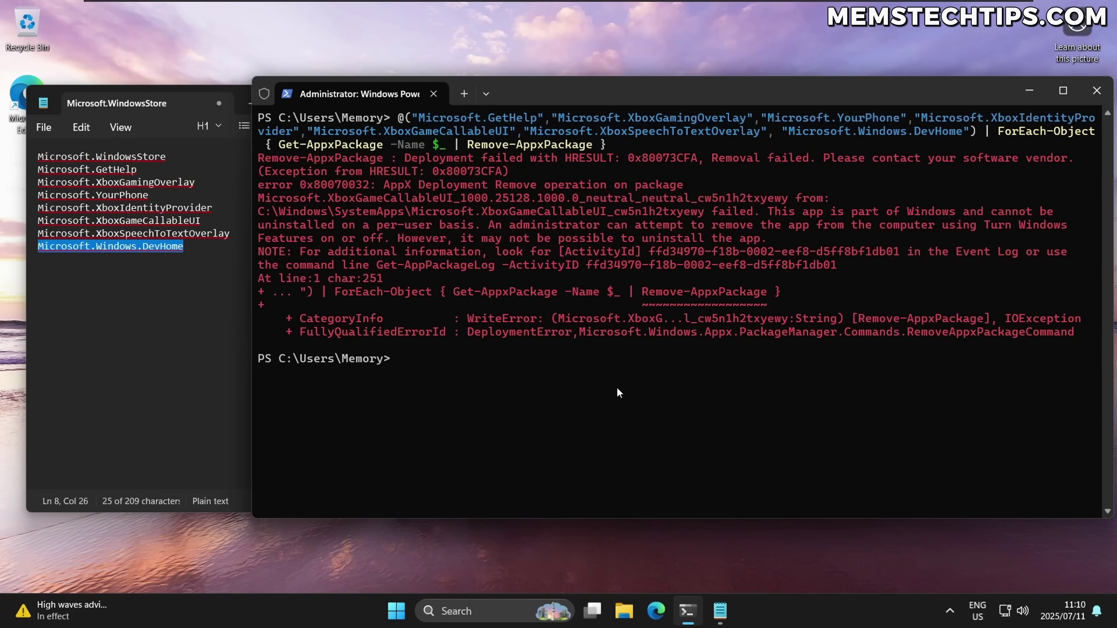
- Review the Start menu's full app list to check which preinstalled apps remain for the current account
click(396, 611)
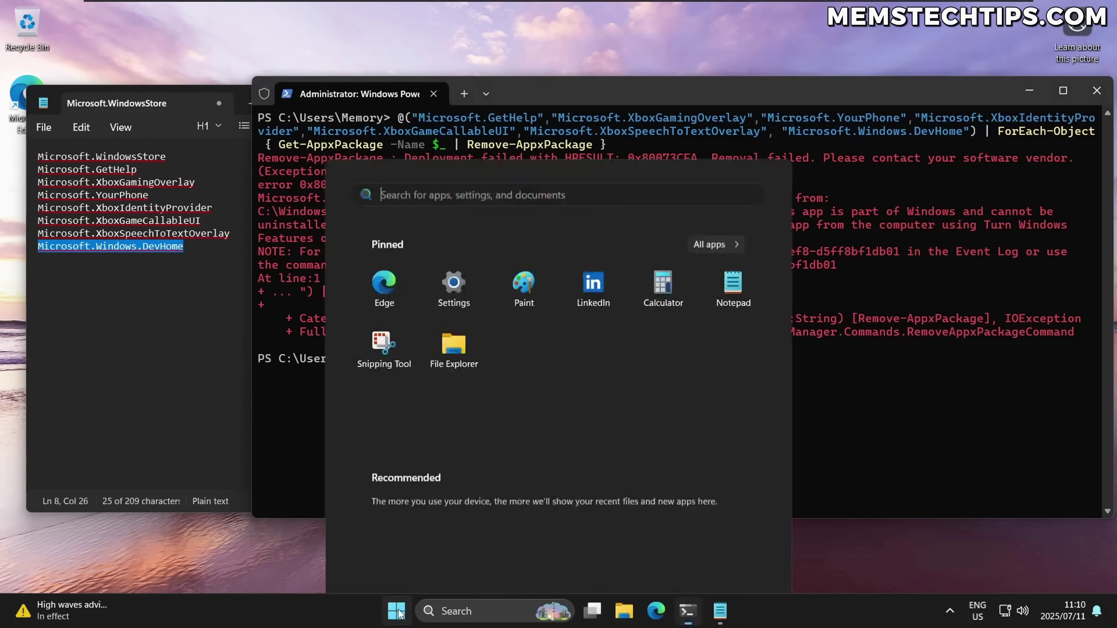
click(721, 142)
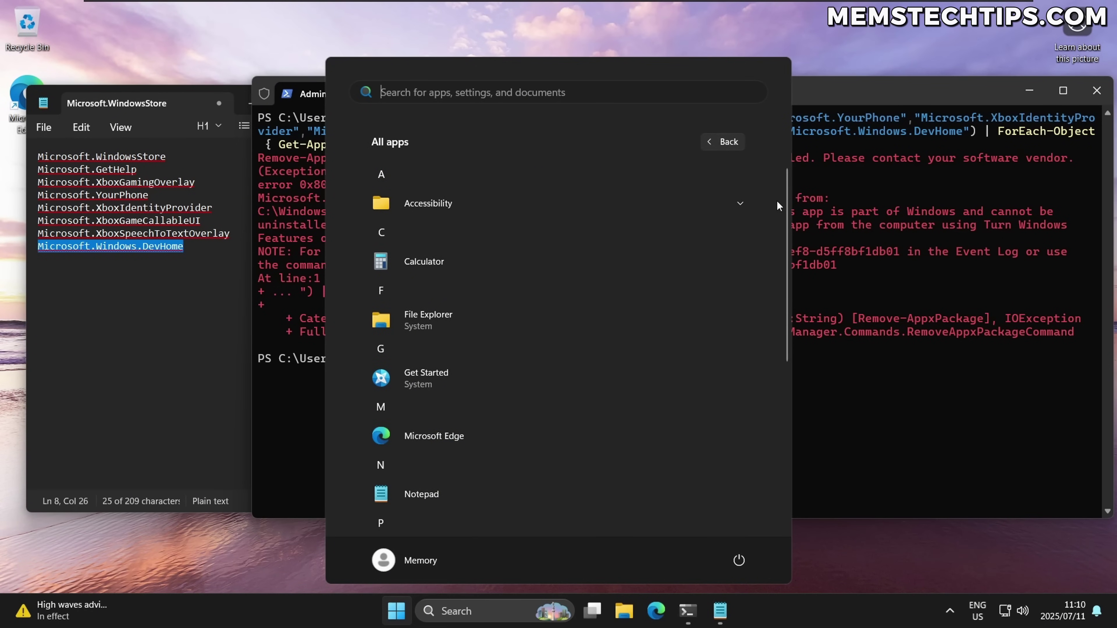
scroll(777, 199, down, 3)
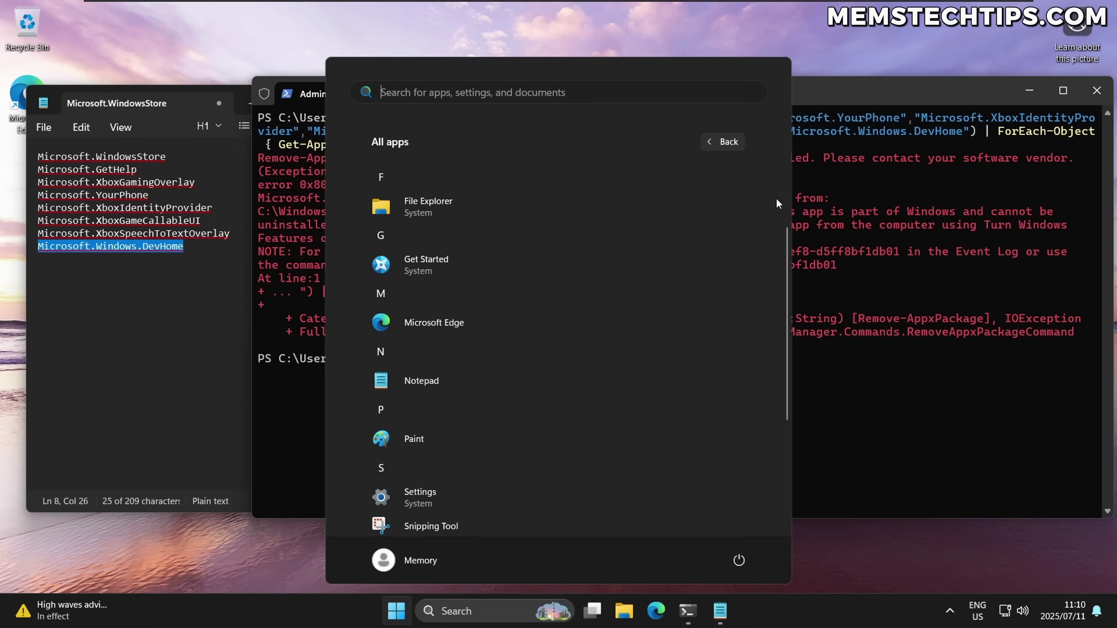
scroll(776, 202, down, 1)
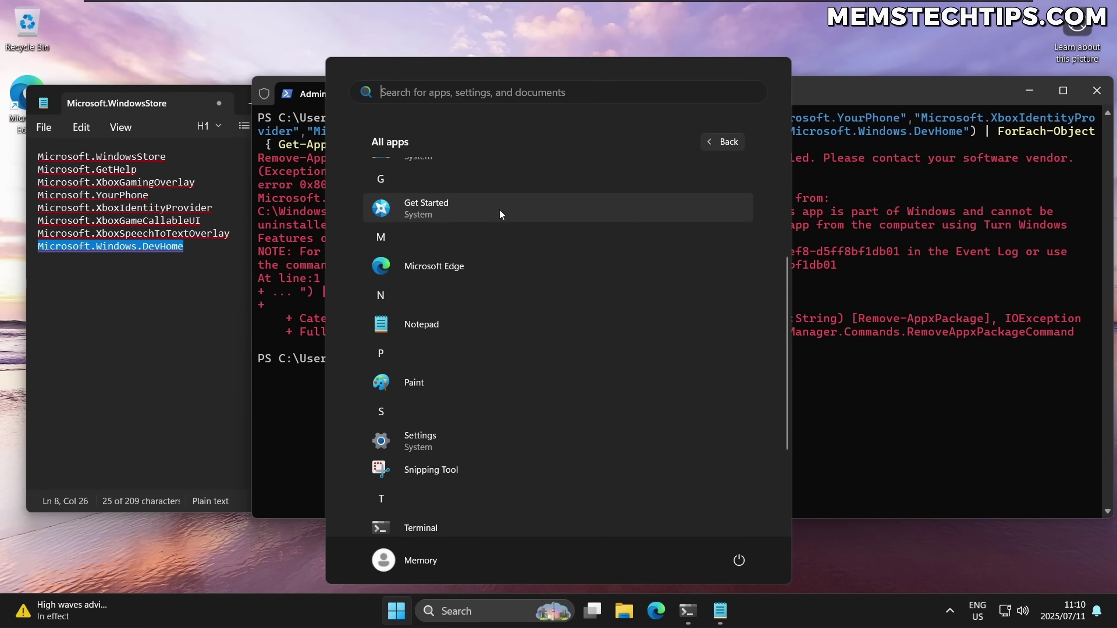
scroll(699, 289, up, 4)
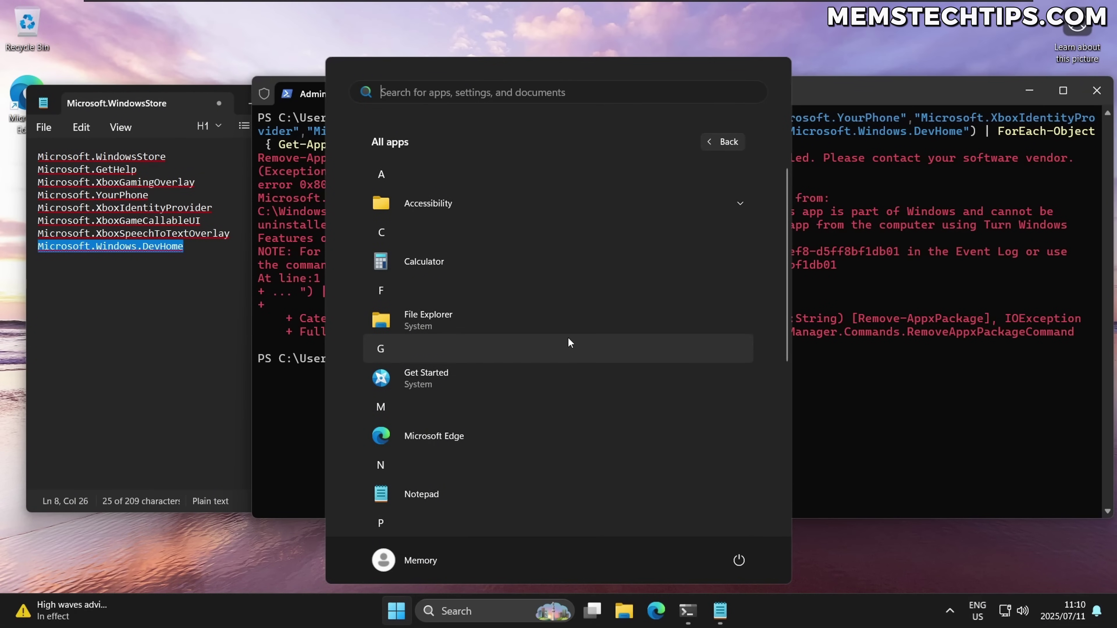
scroll(567, 337, down, 1)
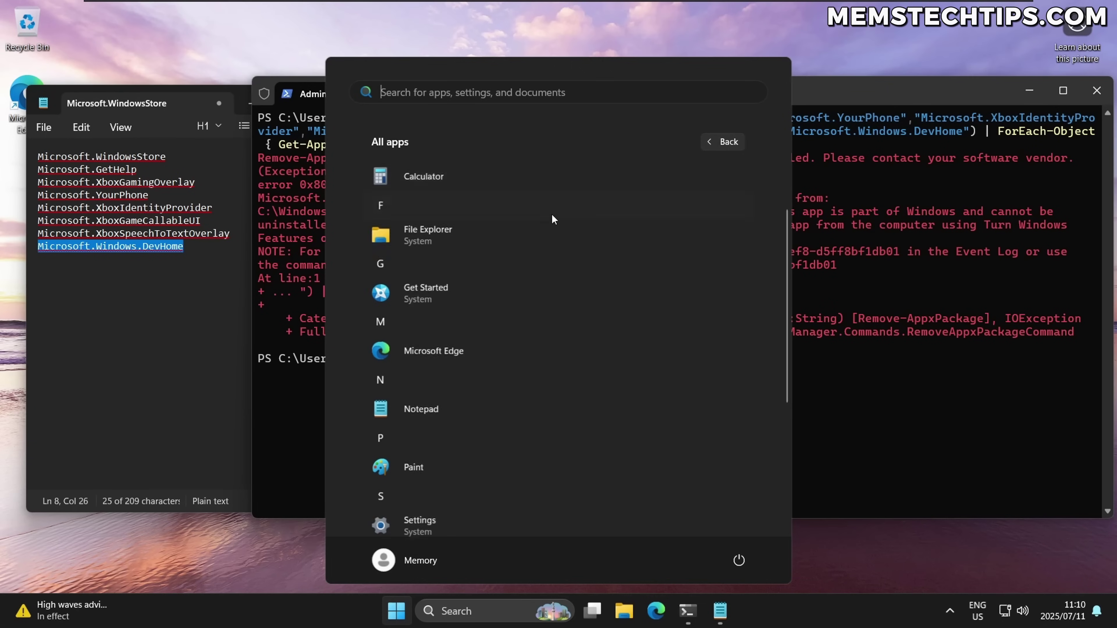
scroll(434, 254, down, 3)
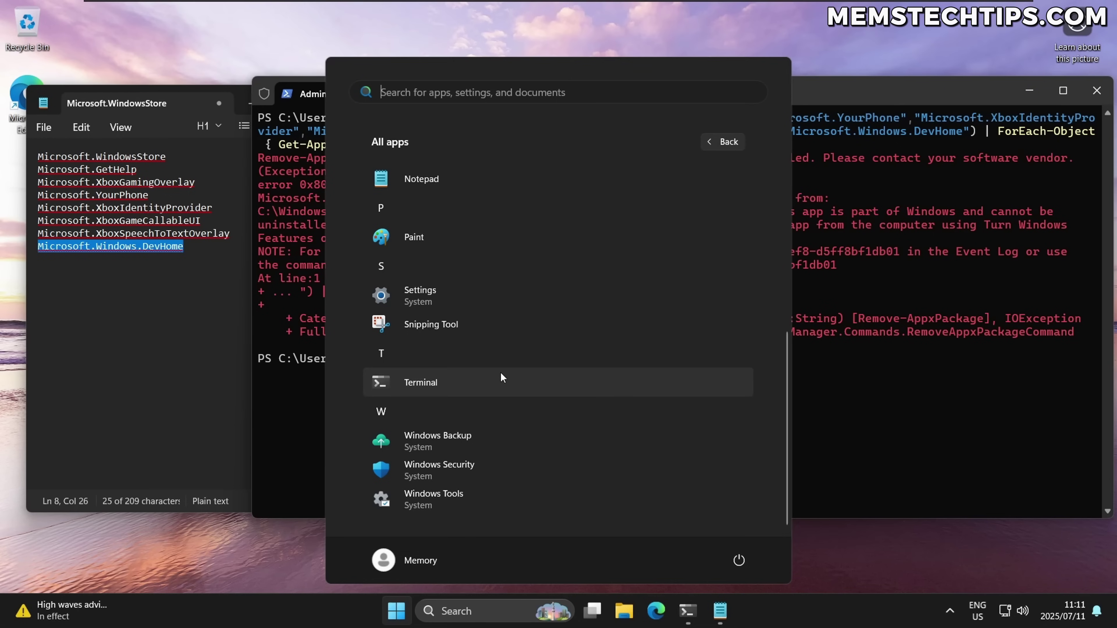
scroll(498, 374, up, 3)
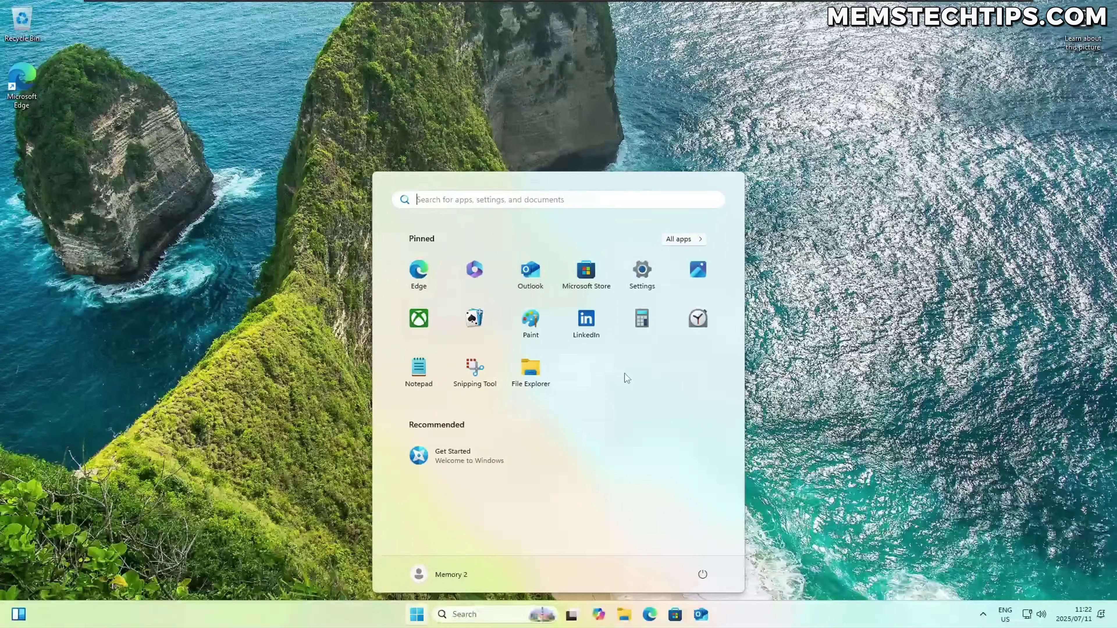
- Review the full Start menu app list of the second user account down to the Xbox entry
click(683, 239)
scroll(713, 328, down, 1)
scroll(716, 323, down, 5)
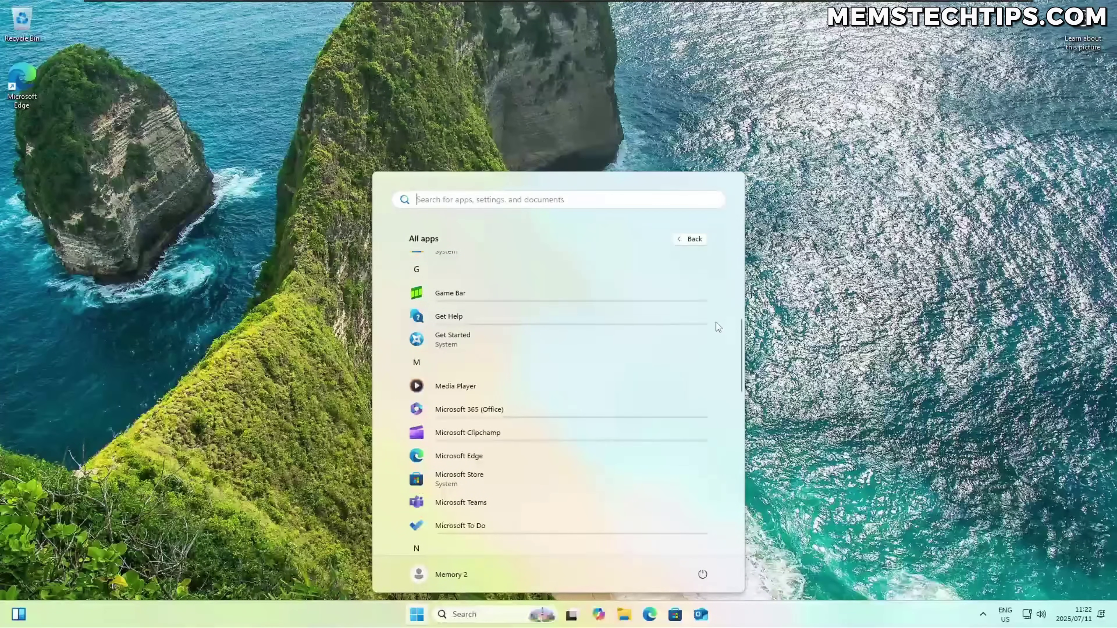
scroll(713, 322, down, 2)
scroll(709, 331, down, 5)
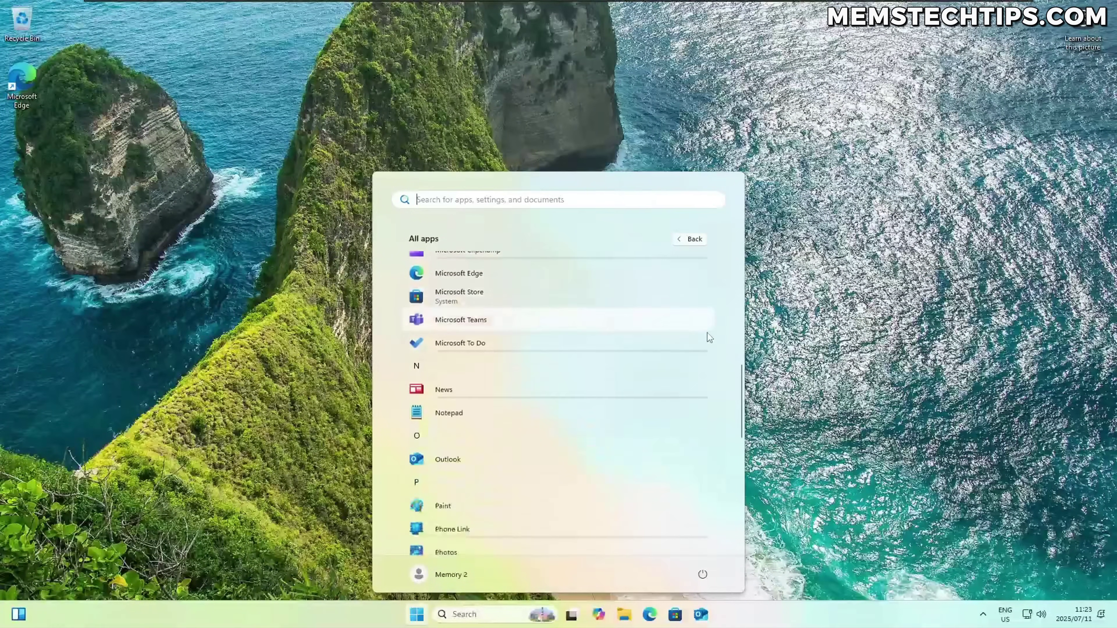
scroll(704, 336, down, 3)
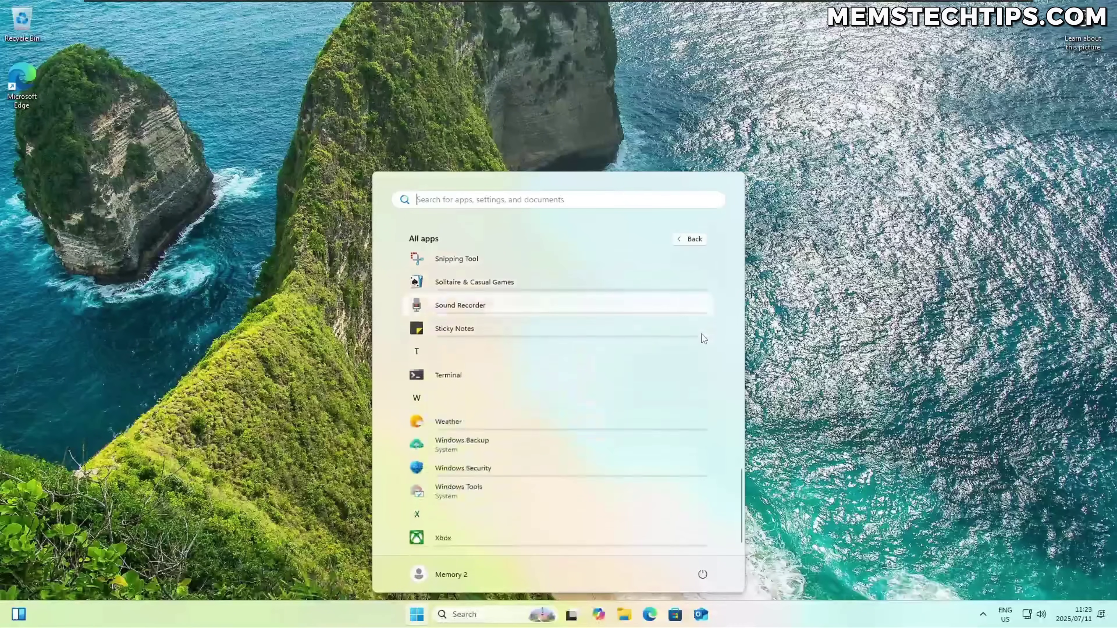
scroll(655, 395, up, 5)
scroll(625, 417, down, 5)
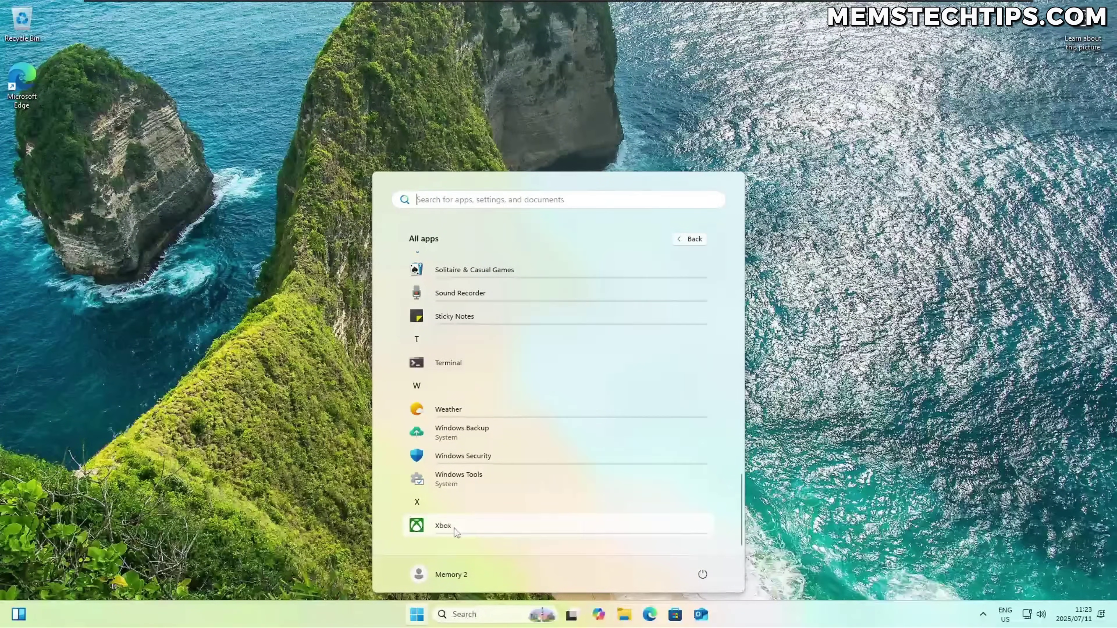
- Launch Xbox from the second account's app list, allow it to make changes to the device, and reposition its window
click(459, 527)
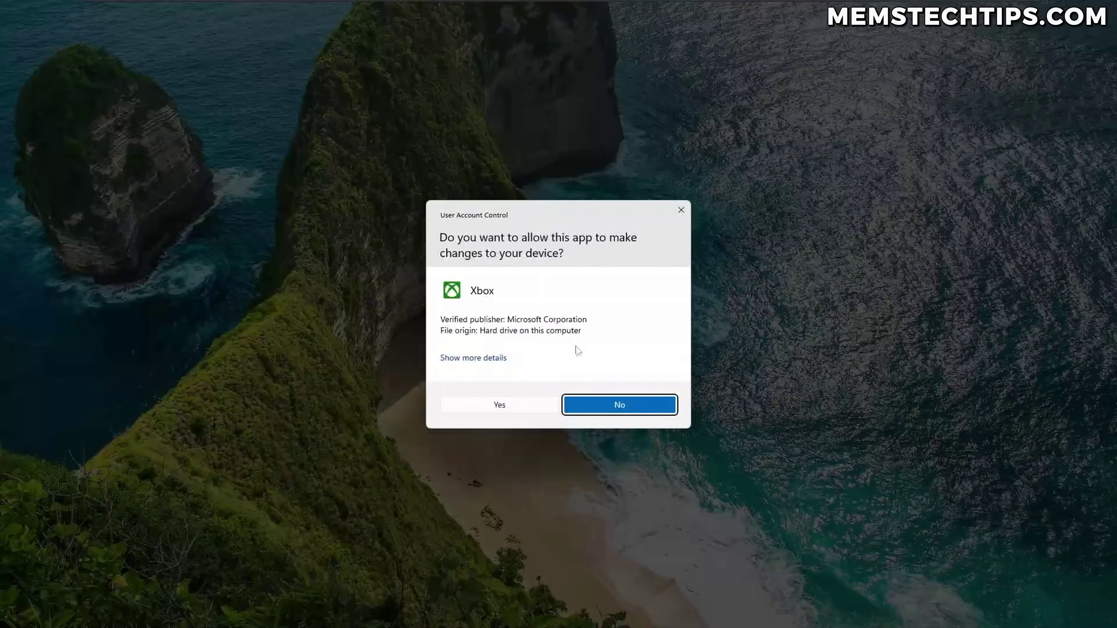
click(511, 399)
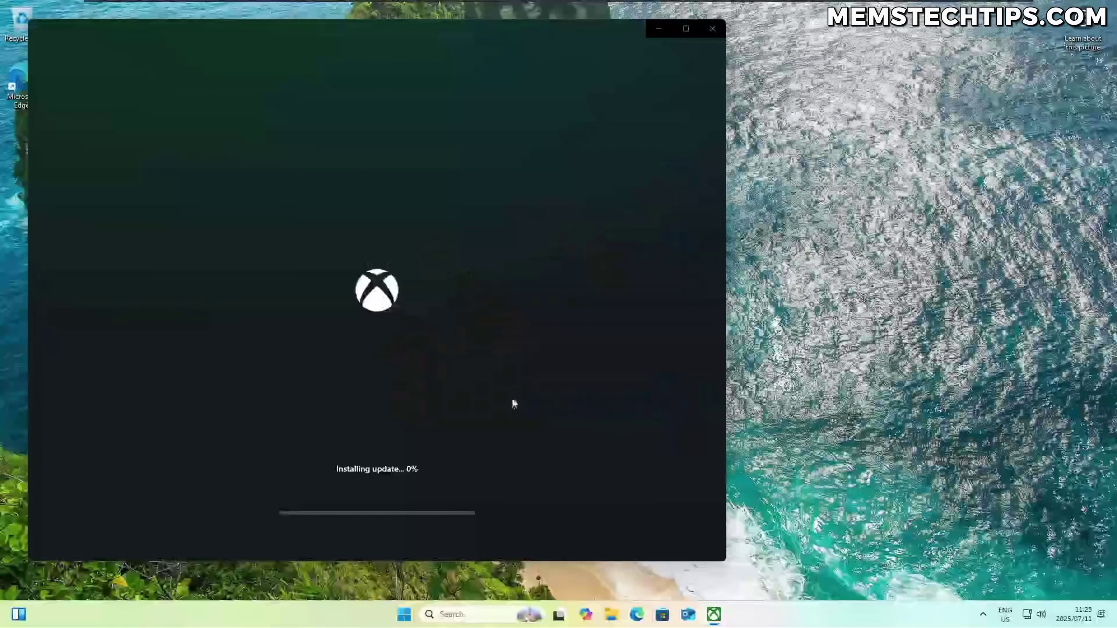
drag(431, 32, 603, 40)
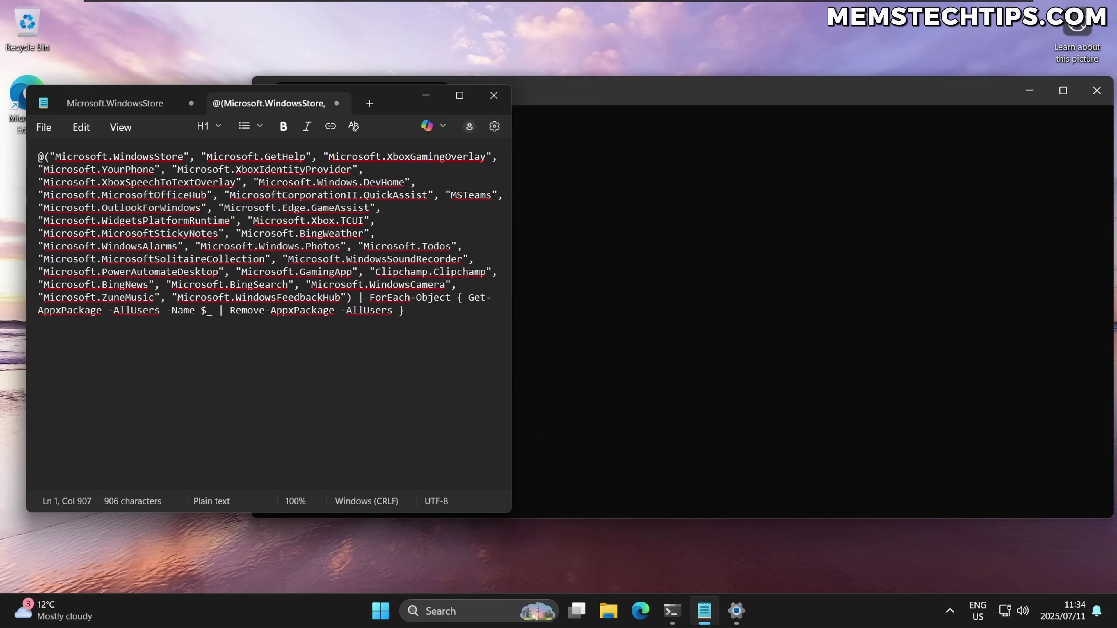
- Copy the entire multi-package removal command with the -AllUsers parameters from Notepad into PowerShell and run it
drag(468, 298, 393, 310)
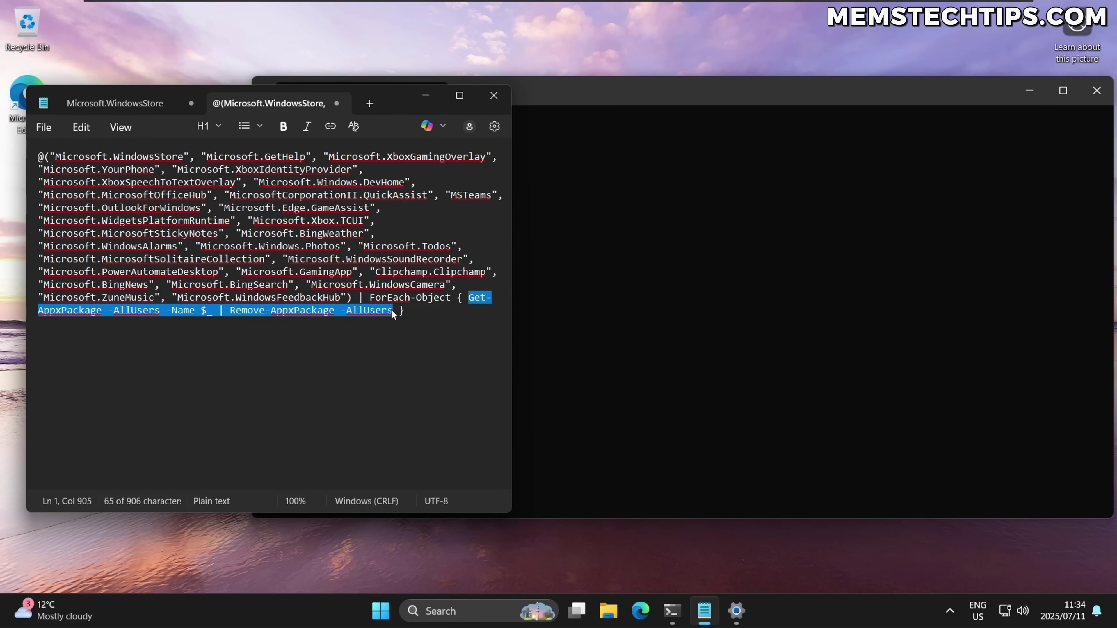
click(414, 322)
key(ctrl+a)
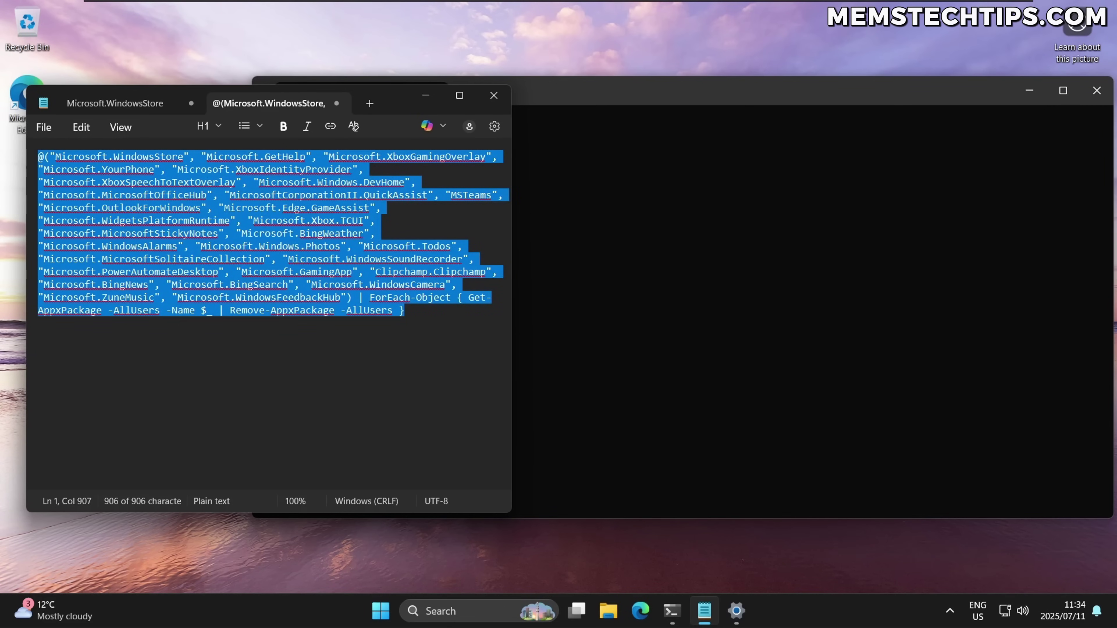
key(ctrl+c)
key(alt+Tab)
right_click(479, 285)
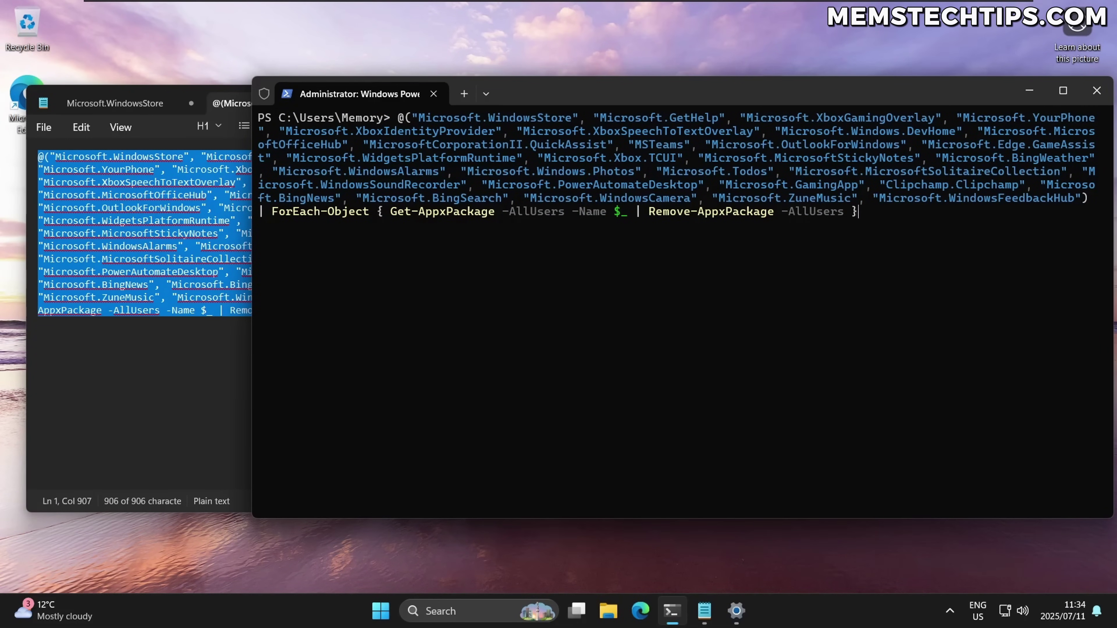
key(Return)
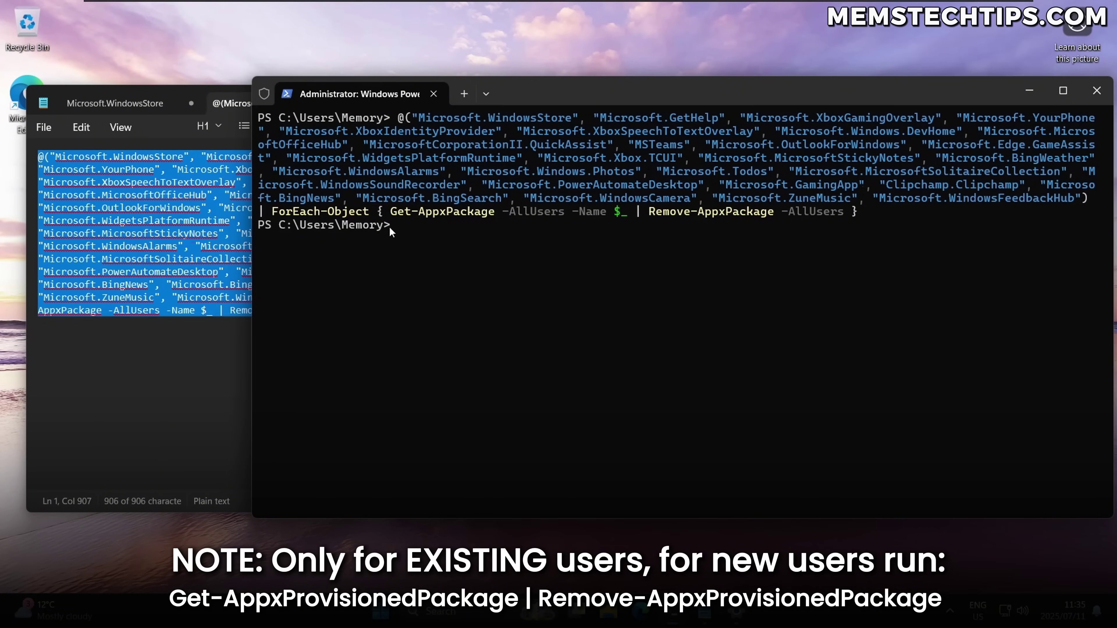
- Switch from the current Windows session to the second user account
drag(392, 226, 259, 226)
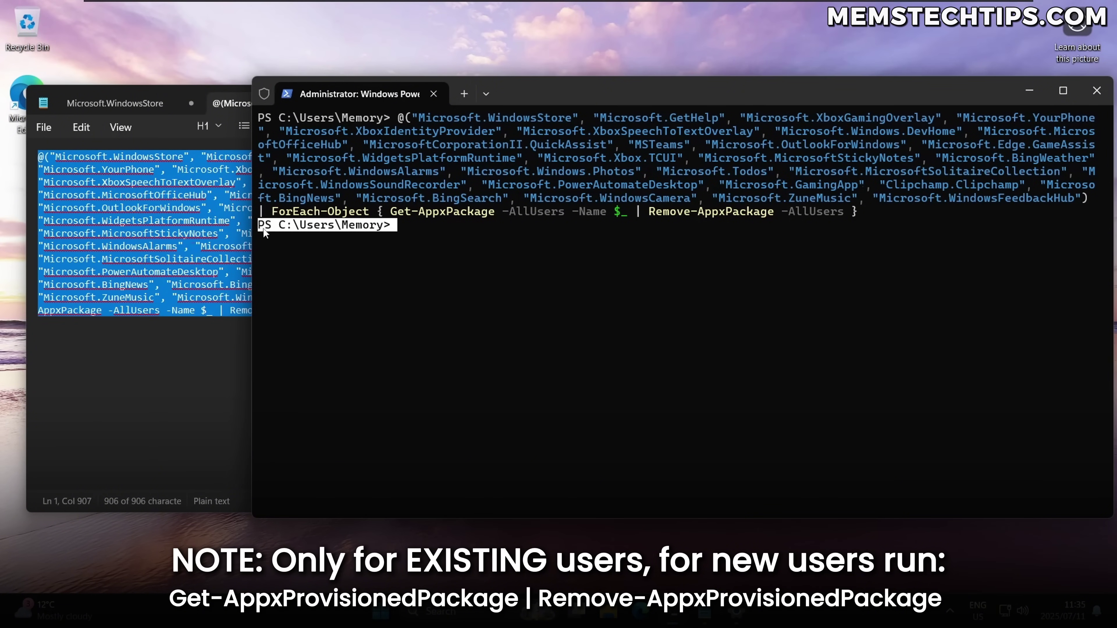
click(405, 231)
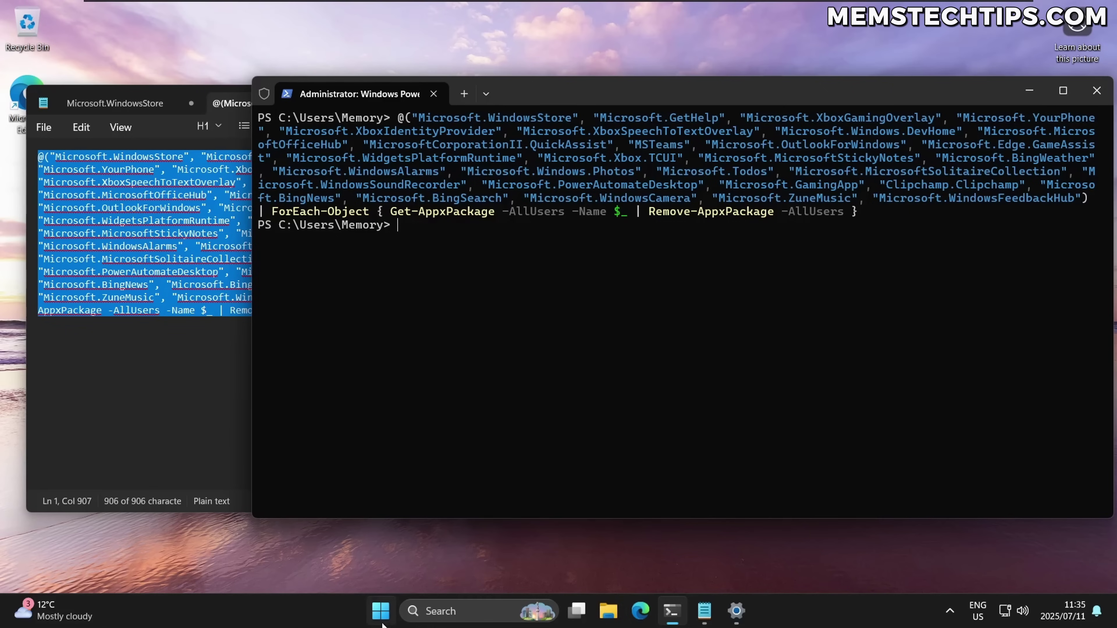
click(381, 612)
click(420, 560)
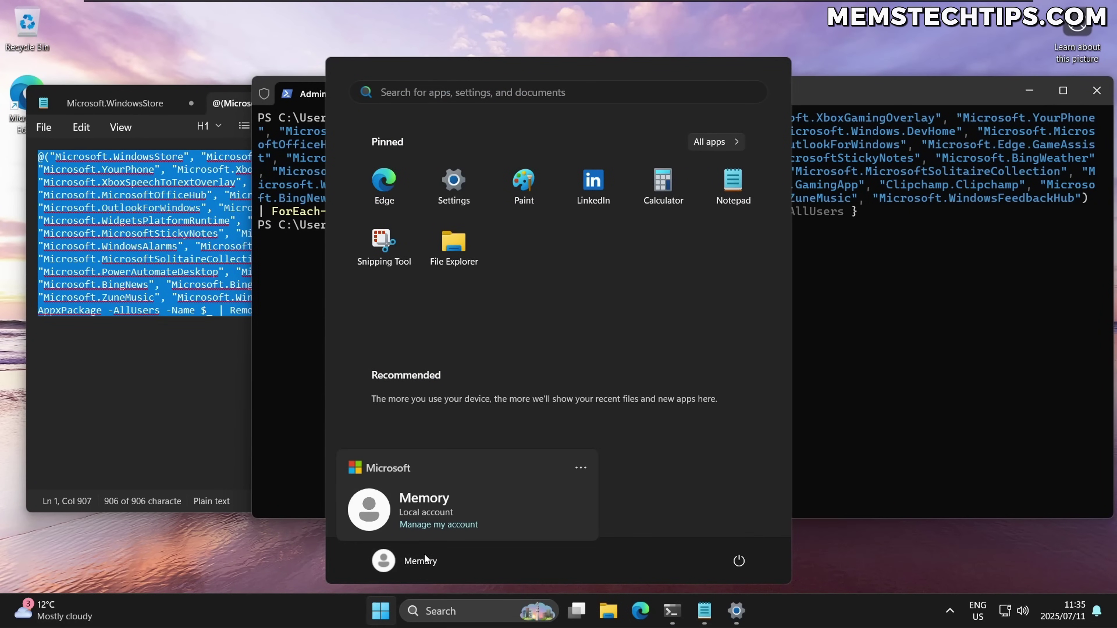
click(581, 467)
click(616, 536)
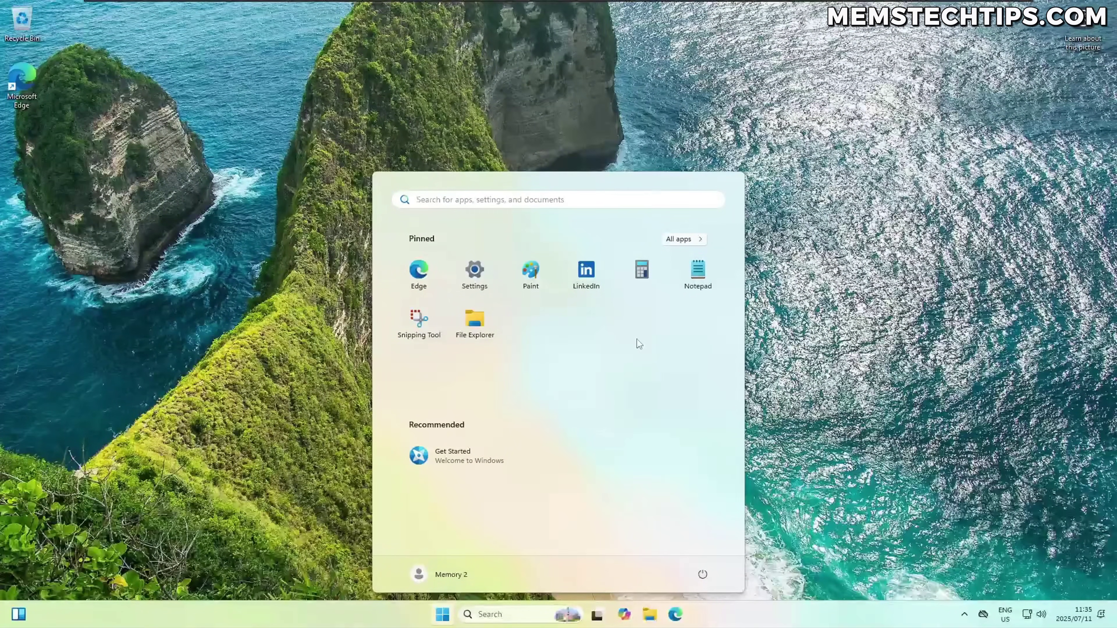
- Uninstall the pinned LinkedIn app from the second account's Start menu
right_click(590, 277)
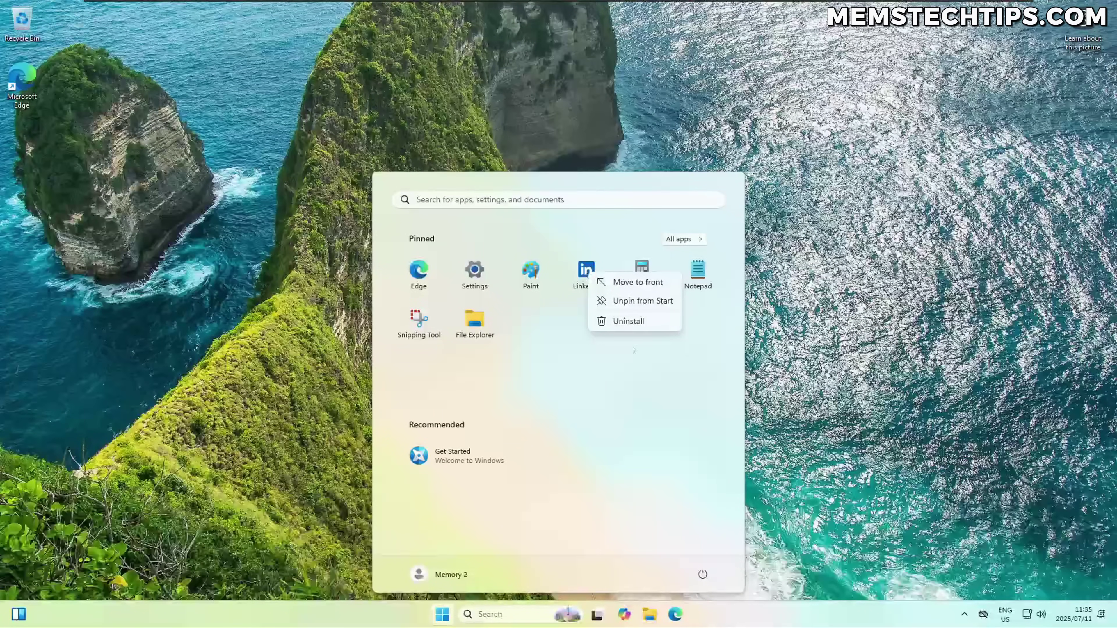
click(630, 323)
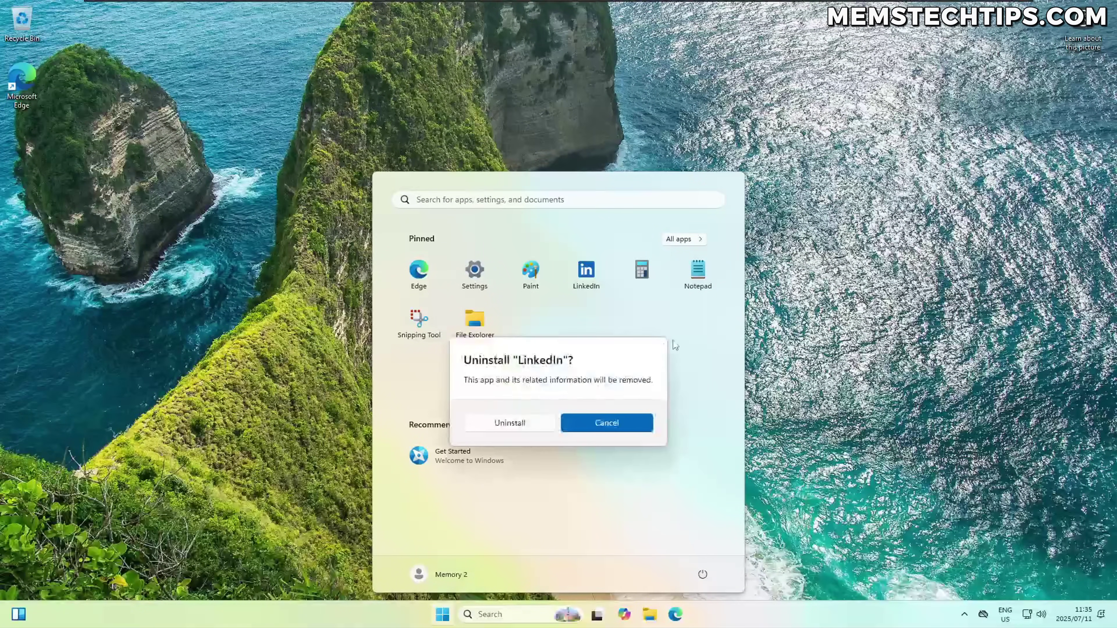
click(532, 431)
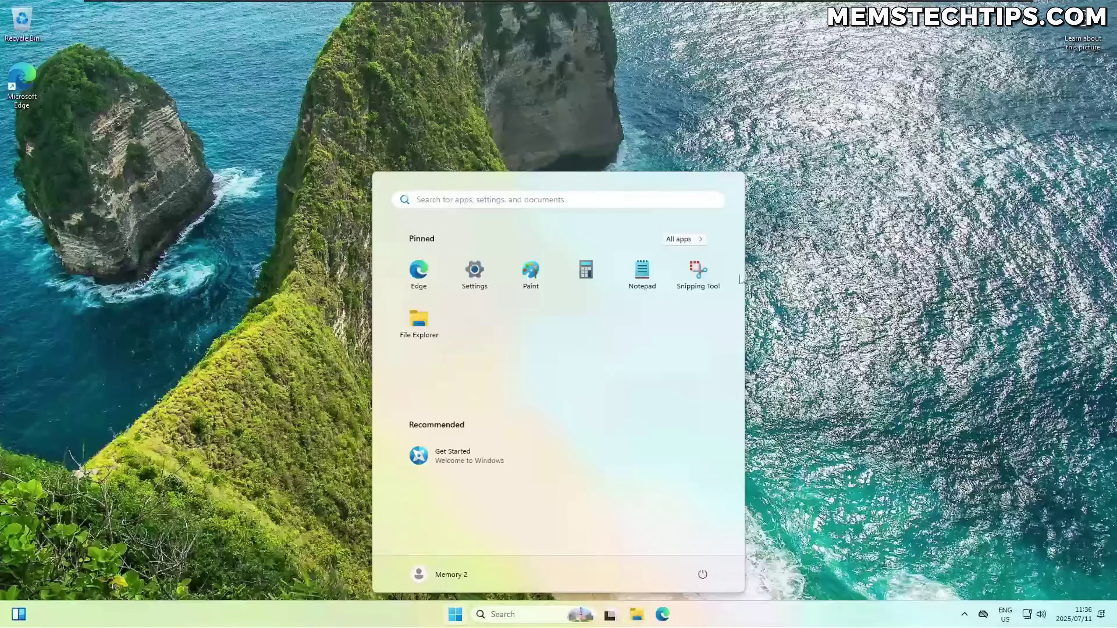
- Check the second account's full app list and choose to uninstall OneDrive from it
click(684, 239)
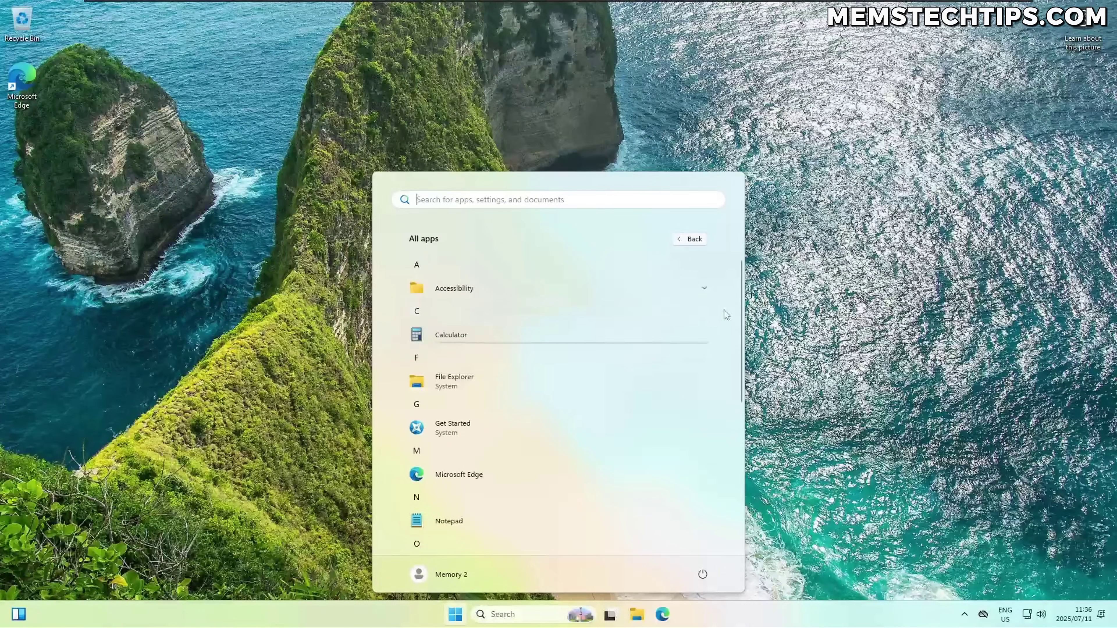
scroll(725, 310, down, 1)
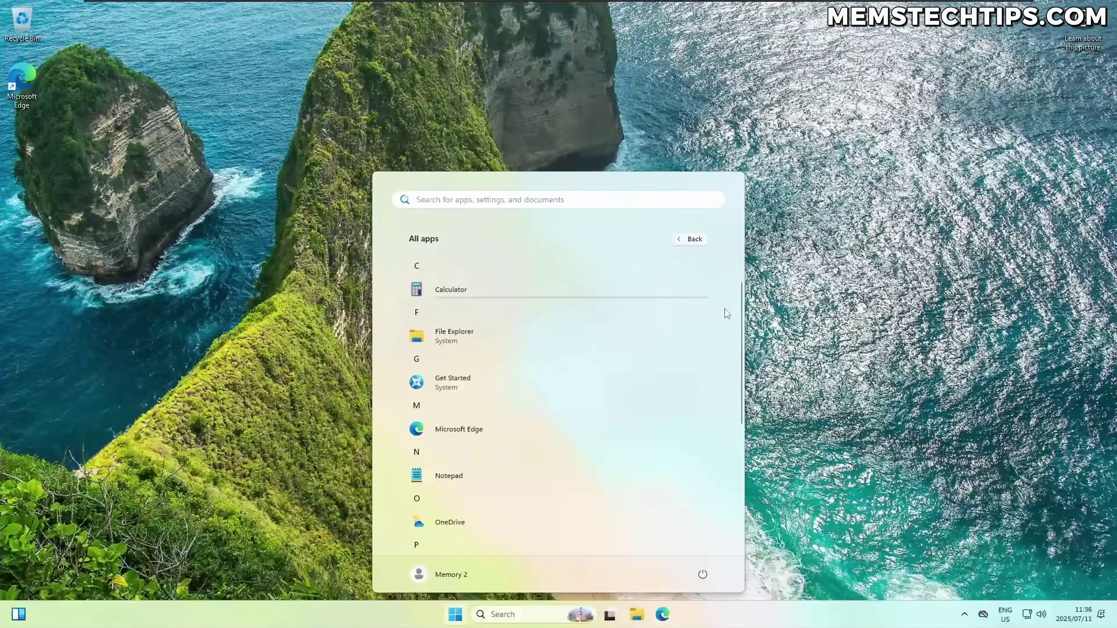
scroll(724, 309, down, 4)
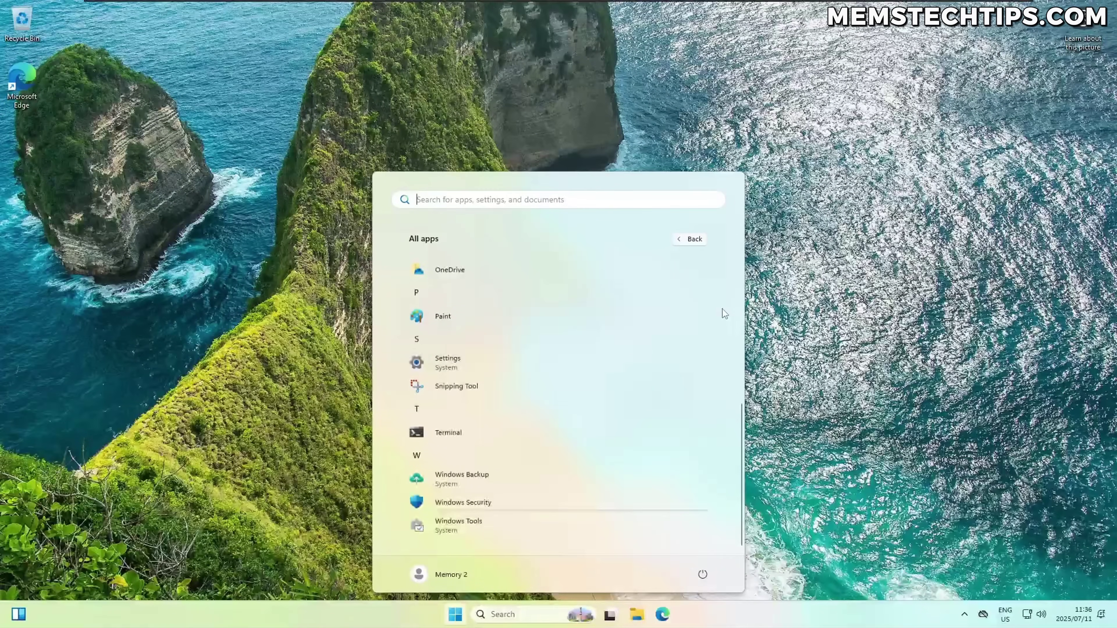
scroll(723, 309, up, 1)
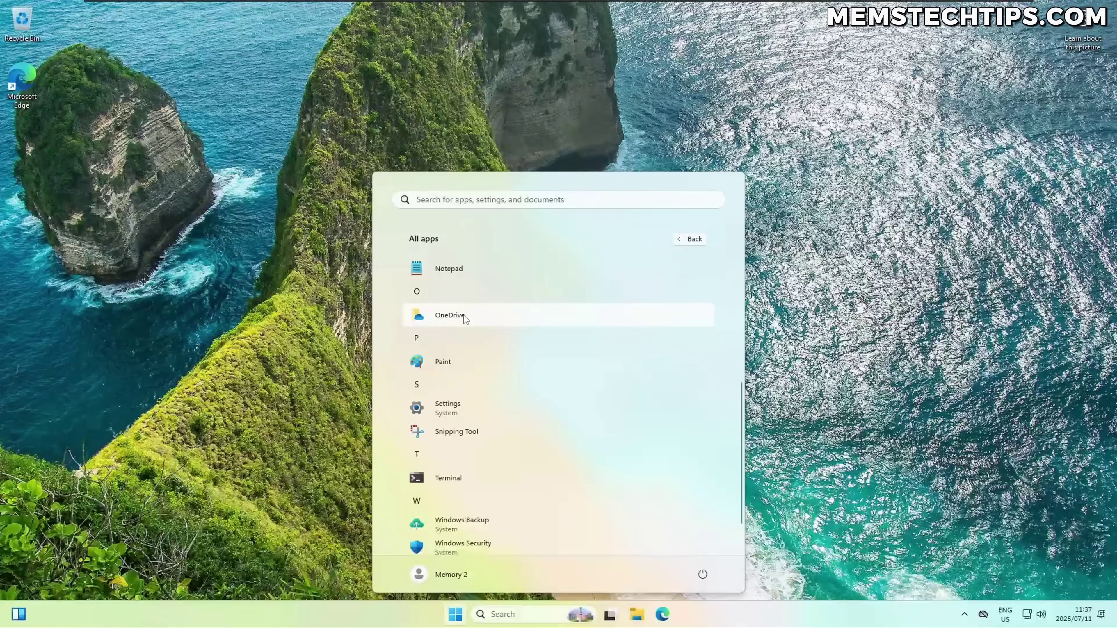
right_click(474, 316)
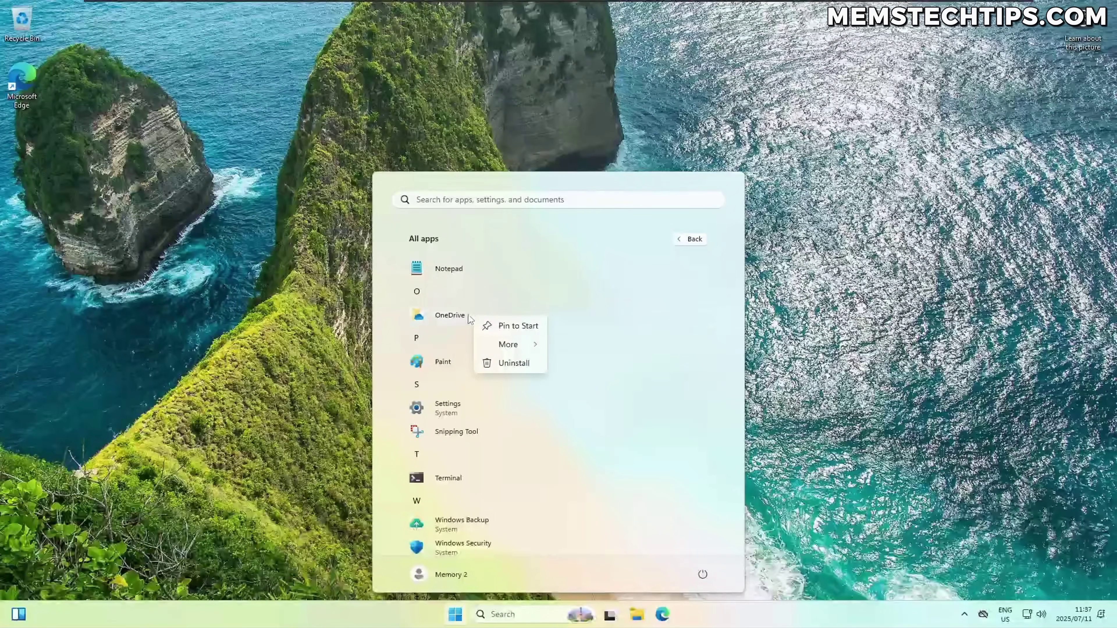
click(517, 364)
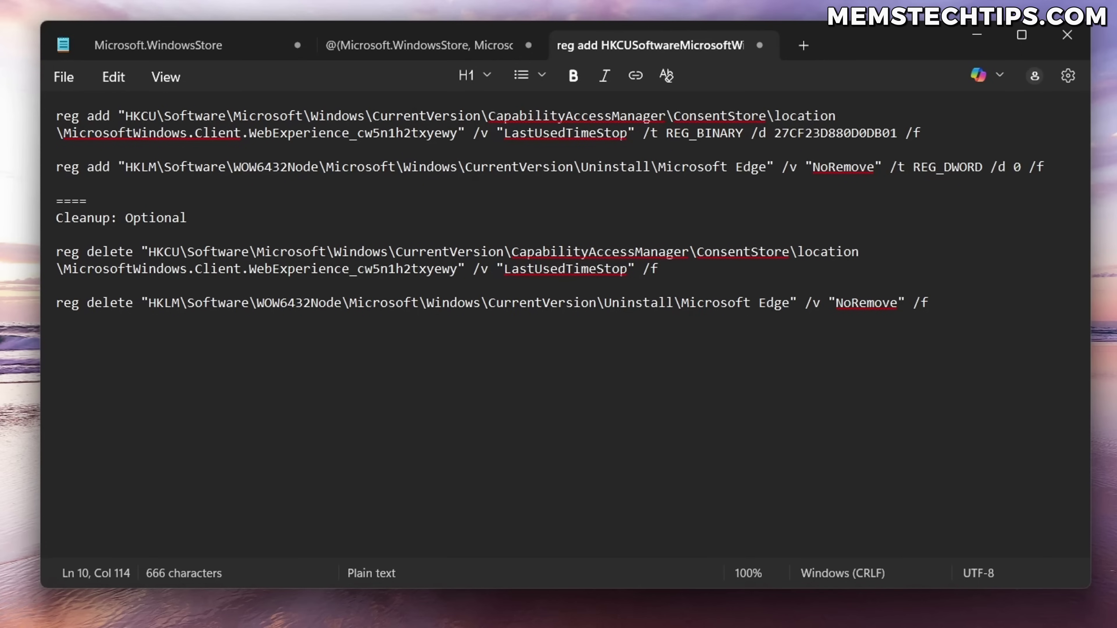
- Examine the two reg add commands in Notepad, including the WebExperience package suffix and the binary data 27CF23D880D0DB01
drag(457, 133, 357, 133)
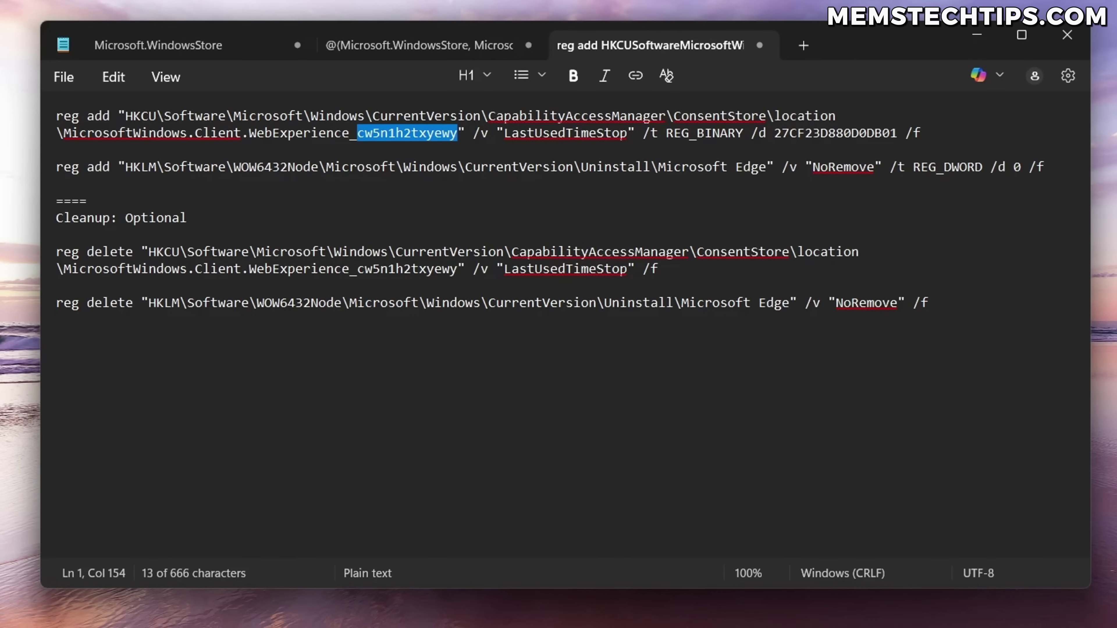
drag(774, 133, 897, 133)
click(744, 133)
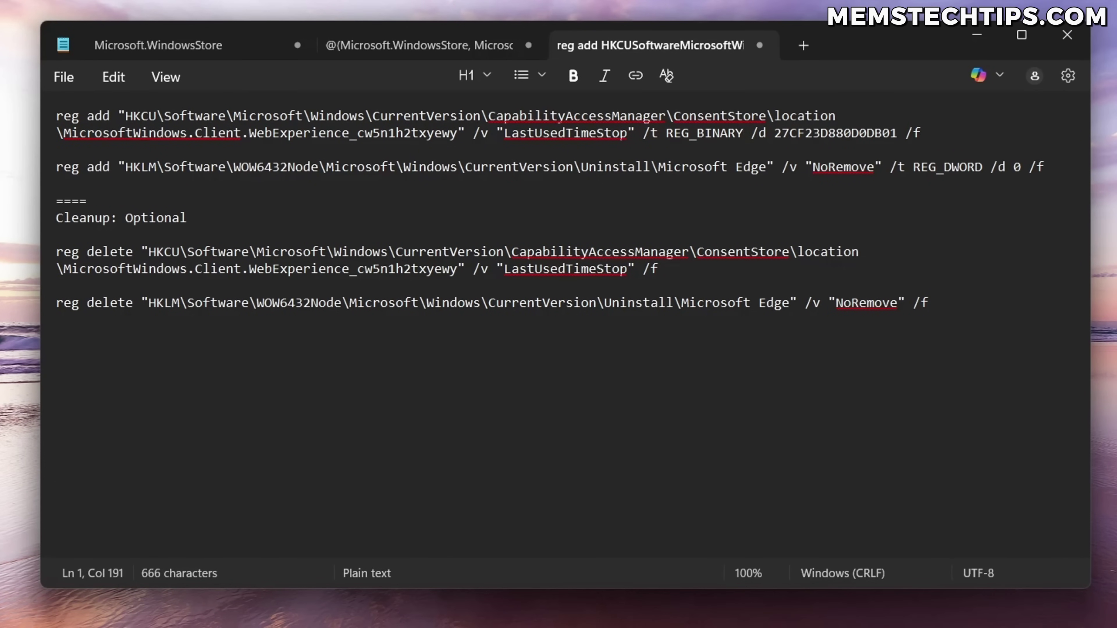
drag(1043, 167, 56, 115)
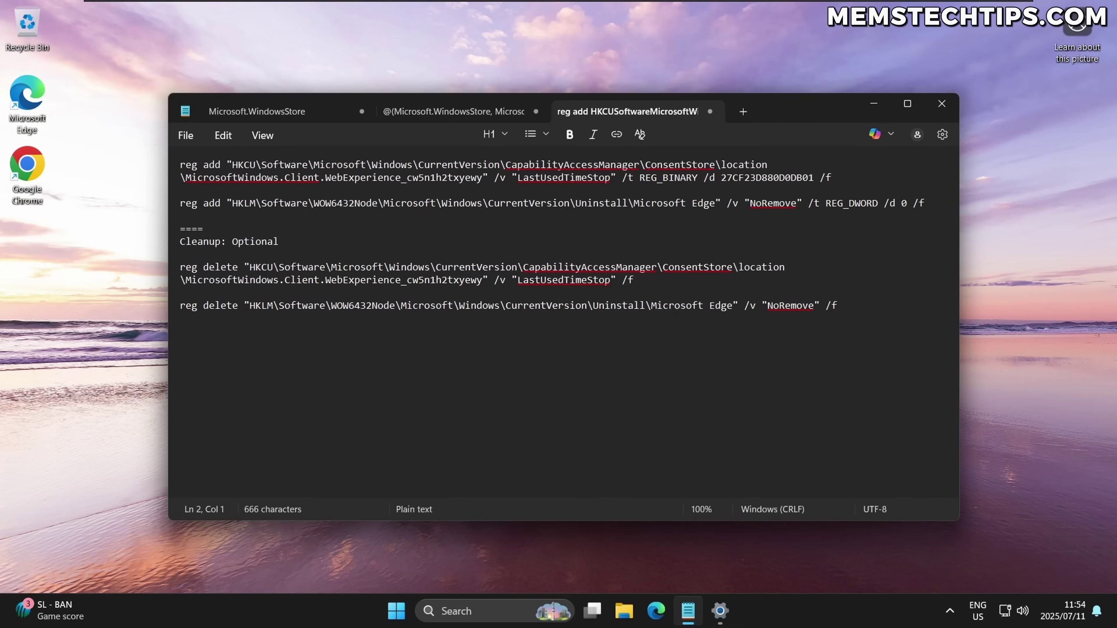
- Copy the first reg add command, adding the REG_BINARY value LastUsedTimeStop with data 27CF23D880D0DB01, and run it in an administrator terminal
drag(920, 133, 341, 116)
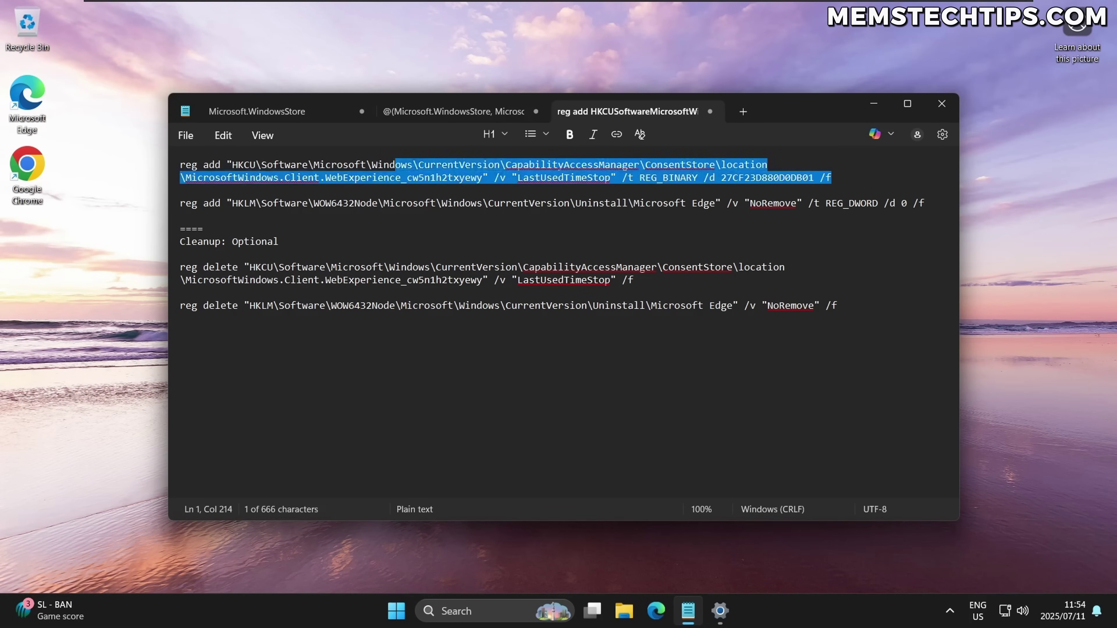
drag(395, 165, 113, 167)
key(super+x)
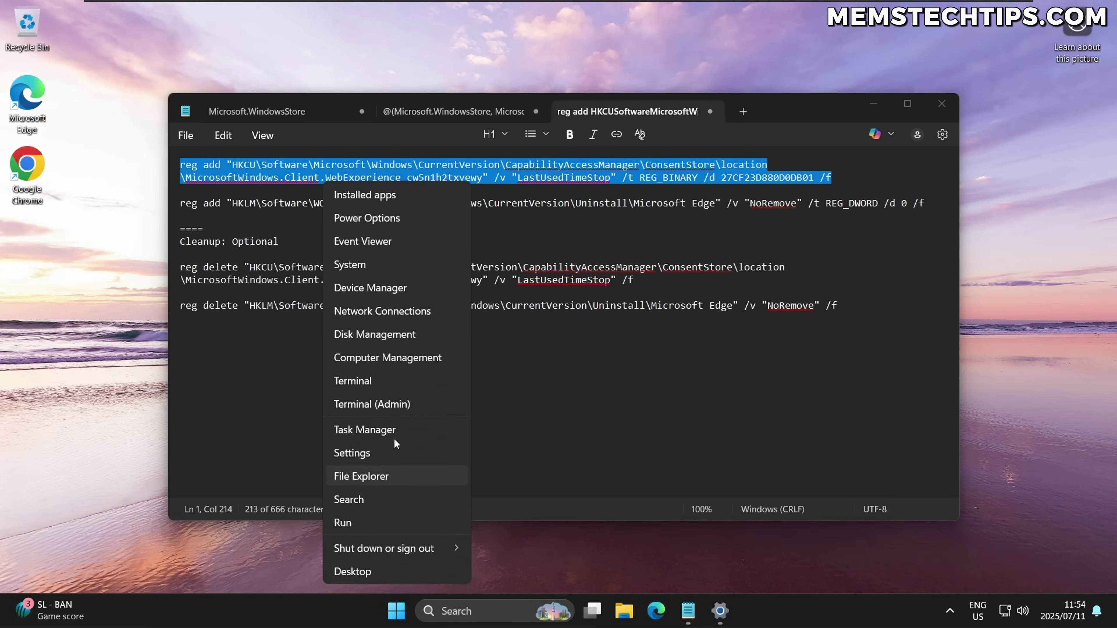
click(429, 403)
click(494, 423)
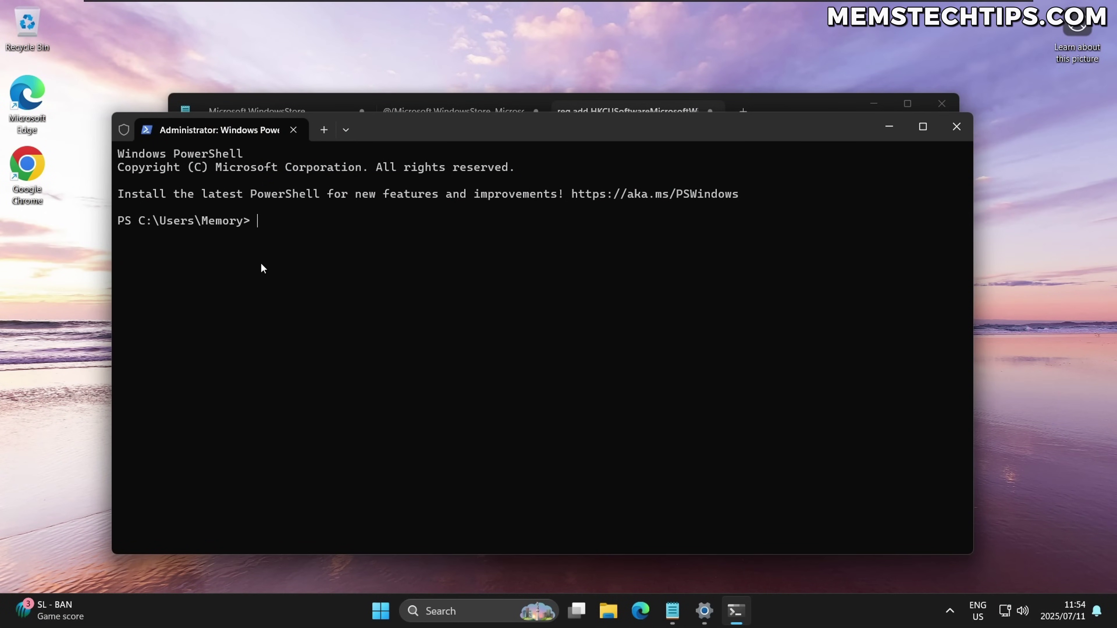
key(ctrl+v)
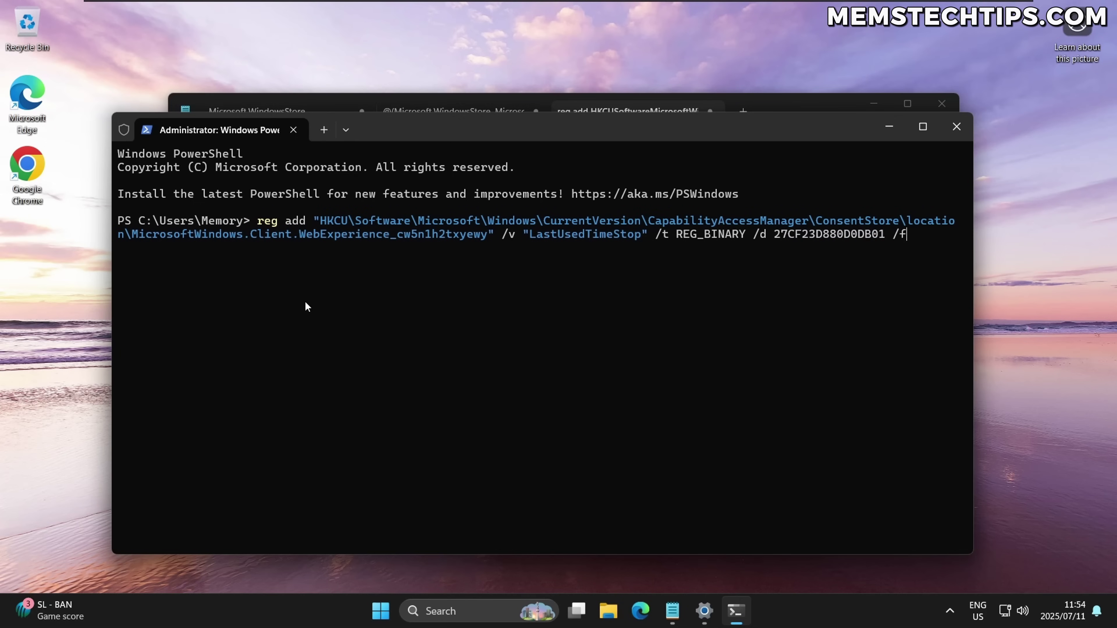
key(Return)
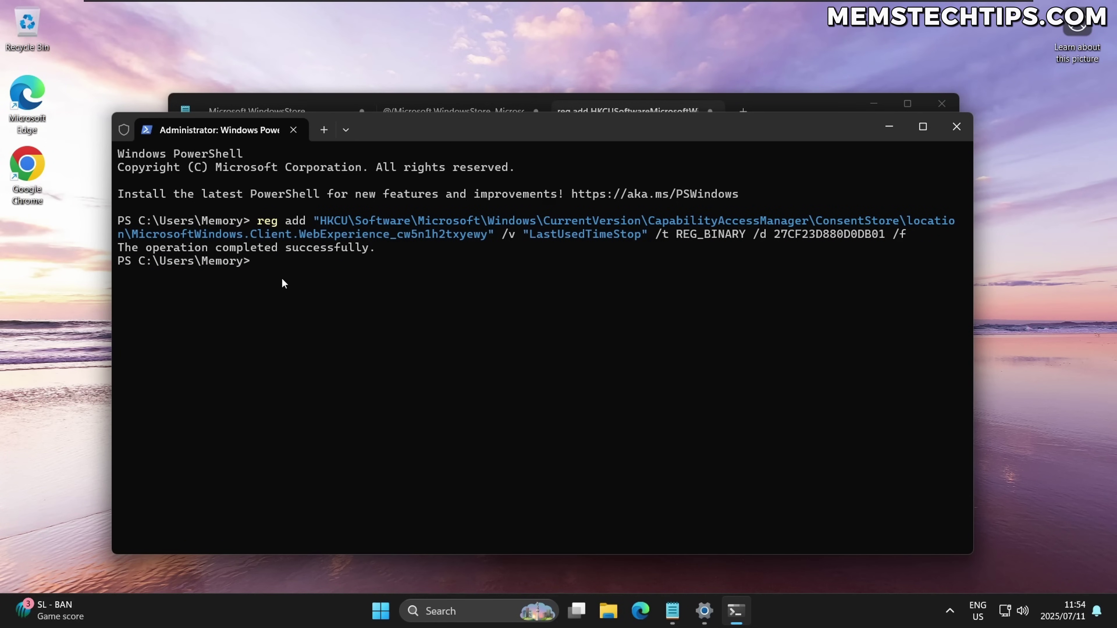
drag(369, 253, 117, 248)
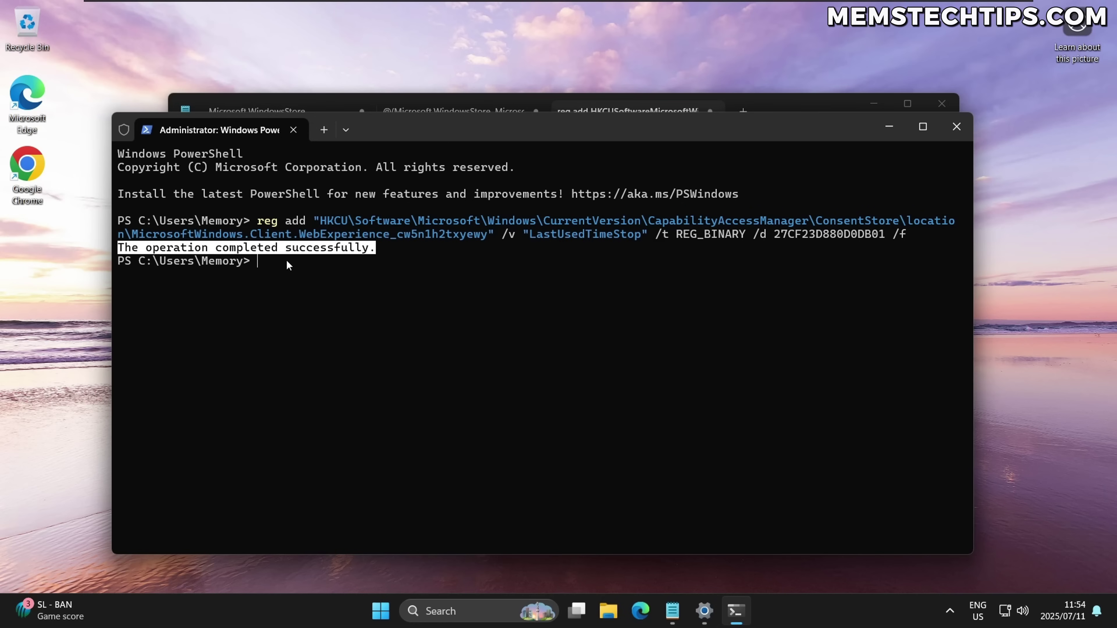
click(278, 267)
- Copy the reg add command setting Microsoft Edge's NoRemove DWORD to 0 from Notepad and run it in PowerShell
click(712, 110)
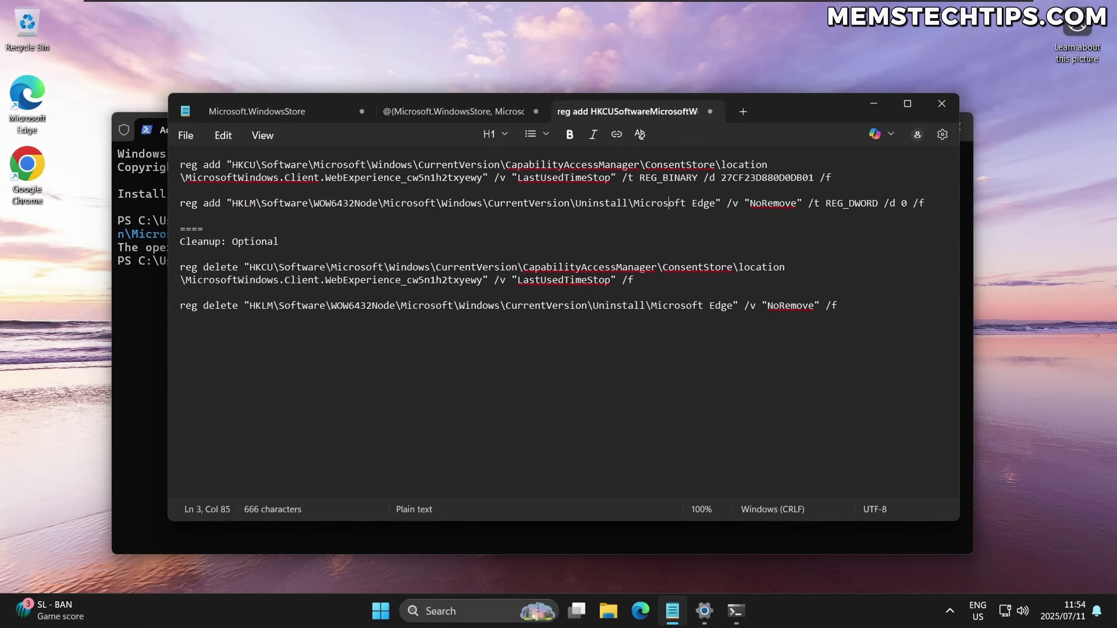
key(Home)
key(shift+End)
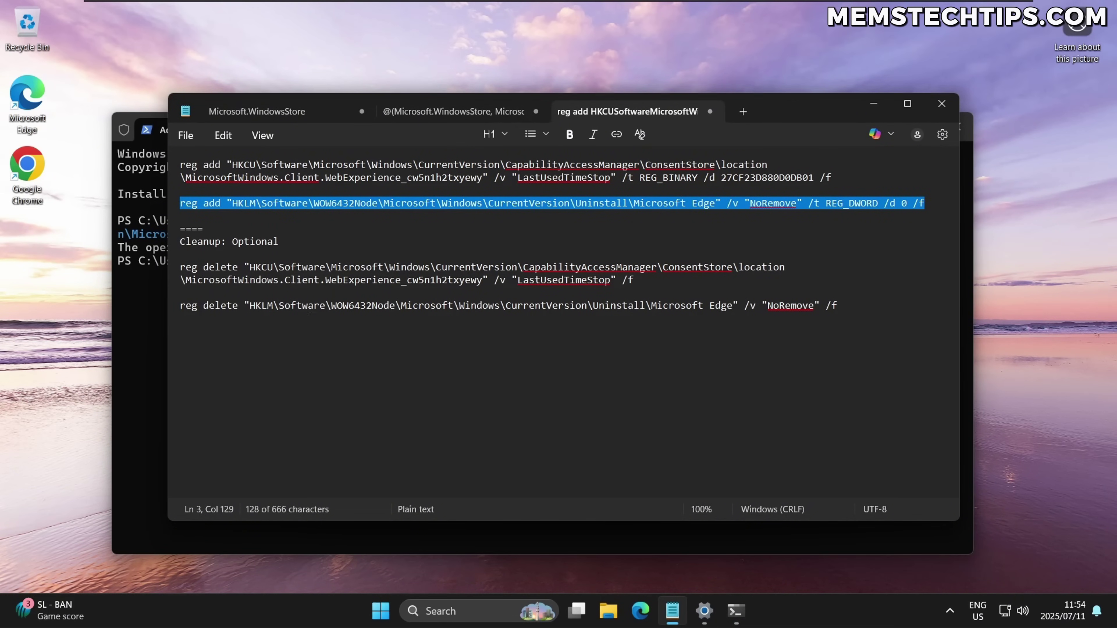
key(ctrl+c)
click(152, 130)
key(ctrl+v)
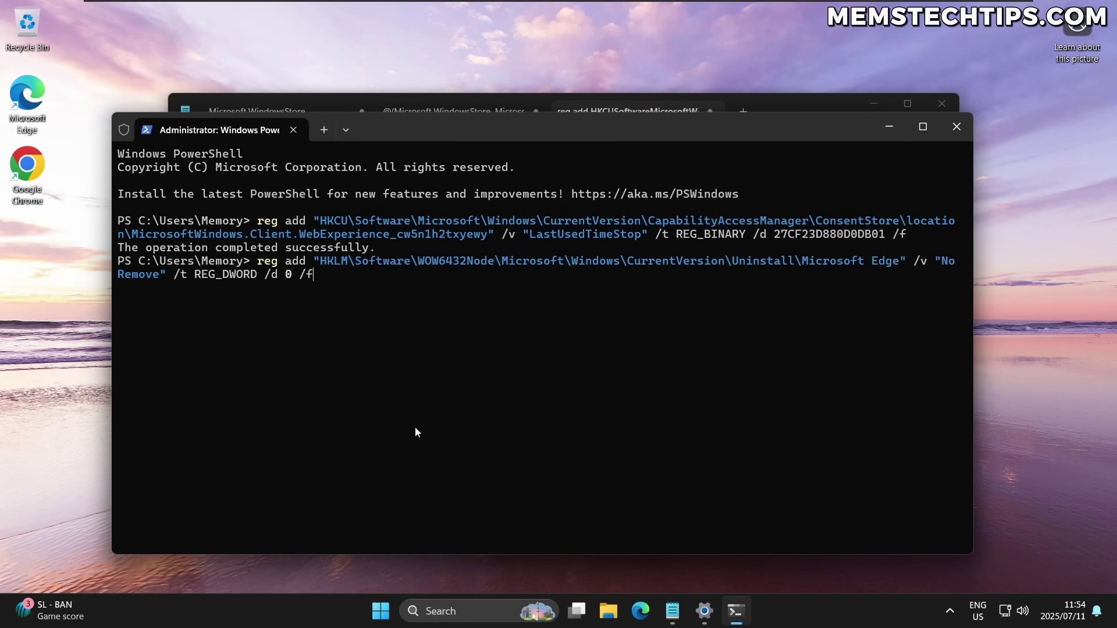
key(Return)
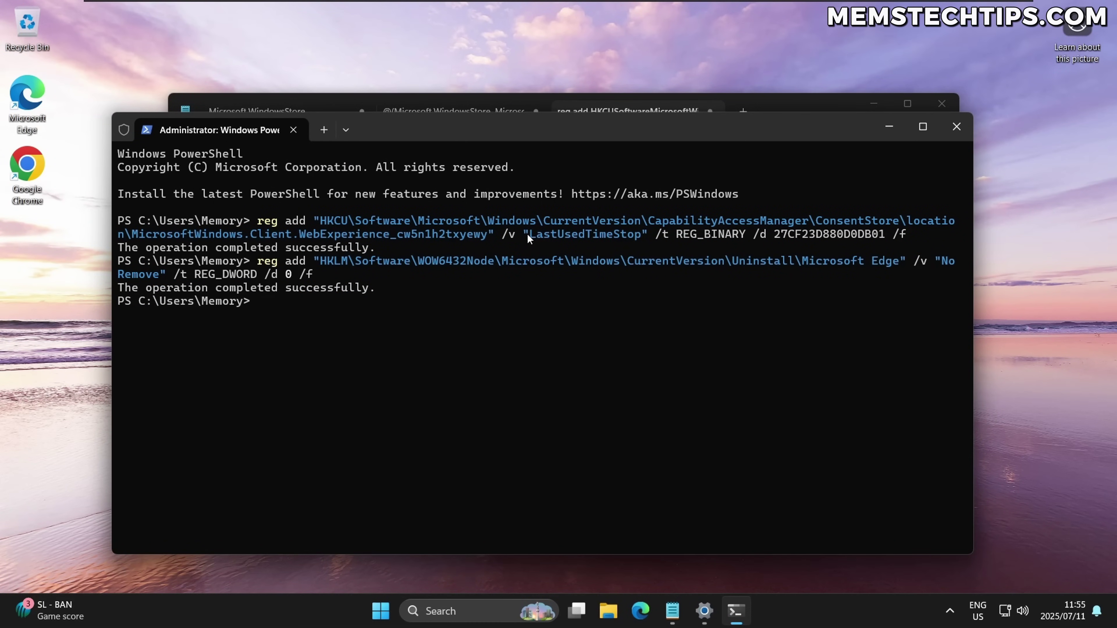
- Examine the LastUsedTimeStop name and the Microsoft Edge NoRemove part of the two executed registry commands
drag(523, 233, 649, 234)
key(ctrl+c)
drag(795, 262, 164, 274)
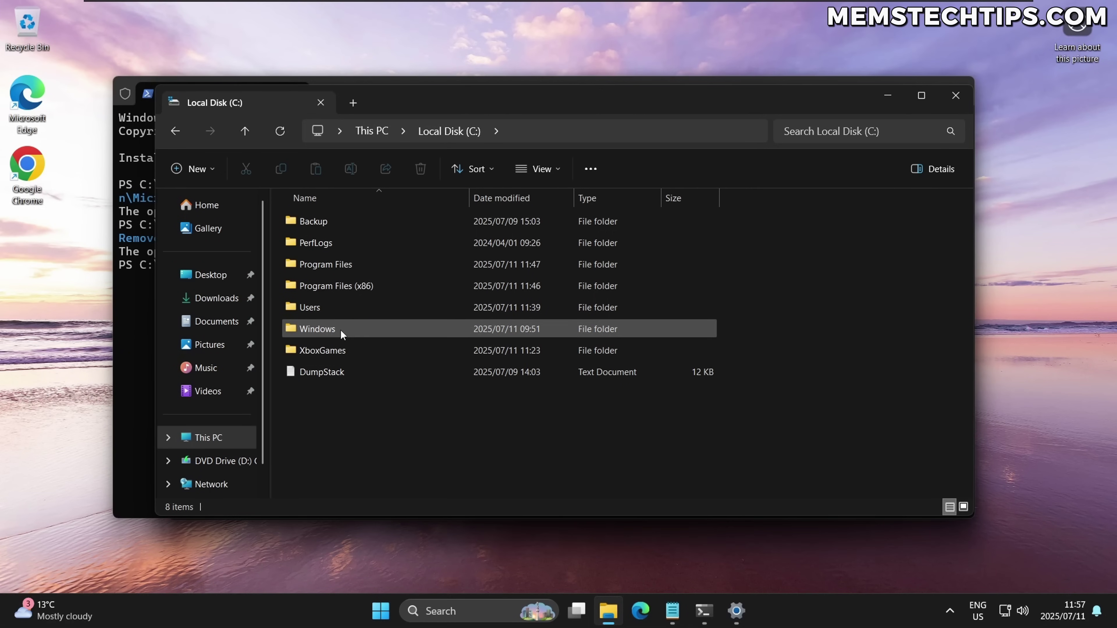
- Go to C:\Windows\System32 in File Explorer and search the folder for "integrated"
double_click(340, 329)
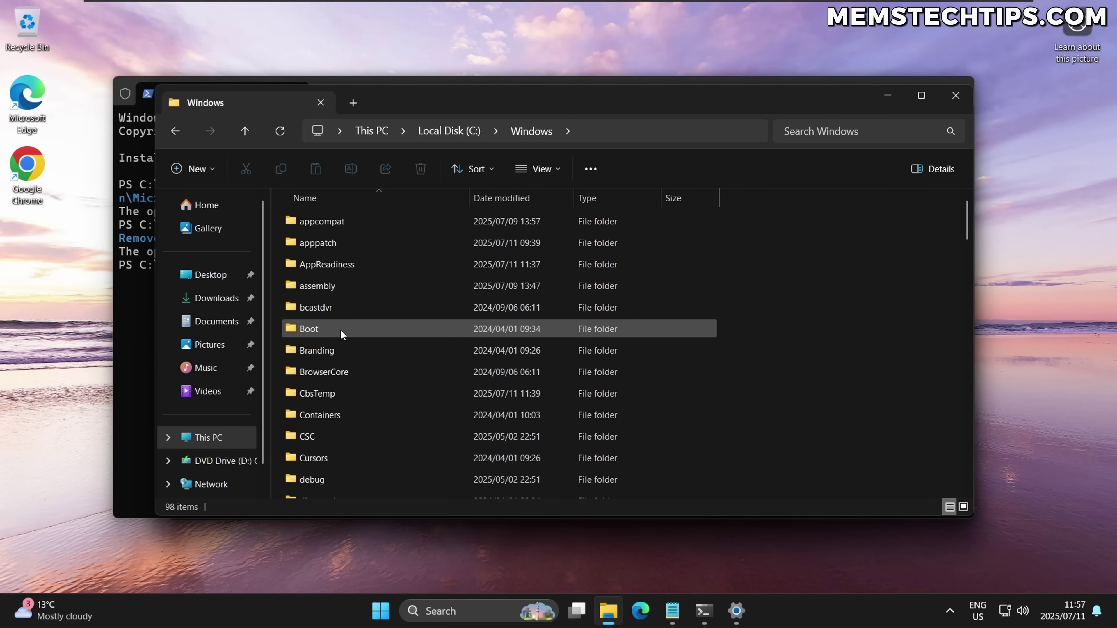
text(system32)
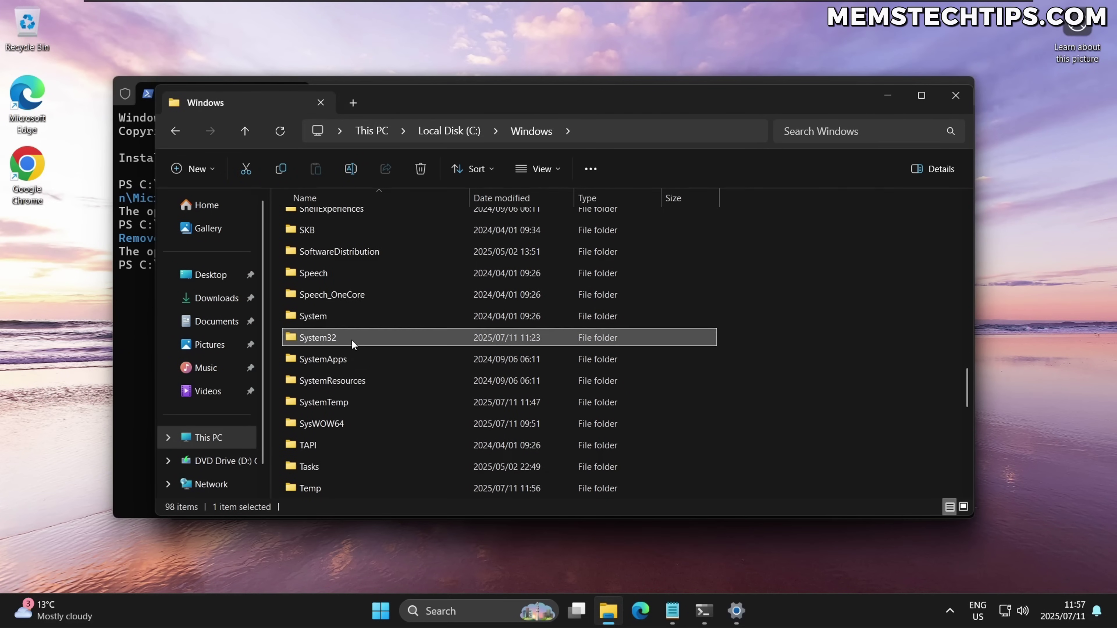
double_click(352, 340)
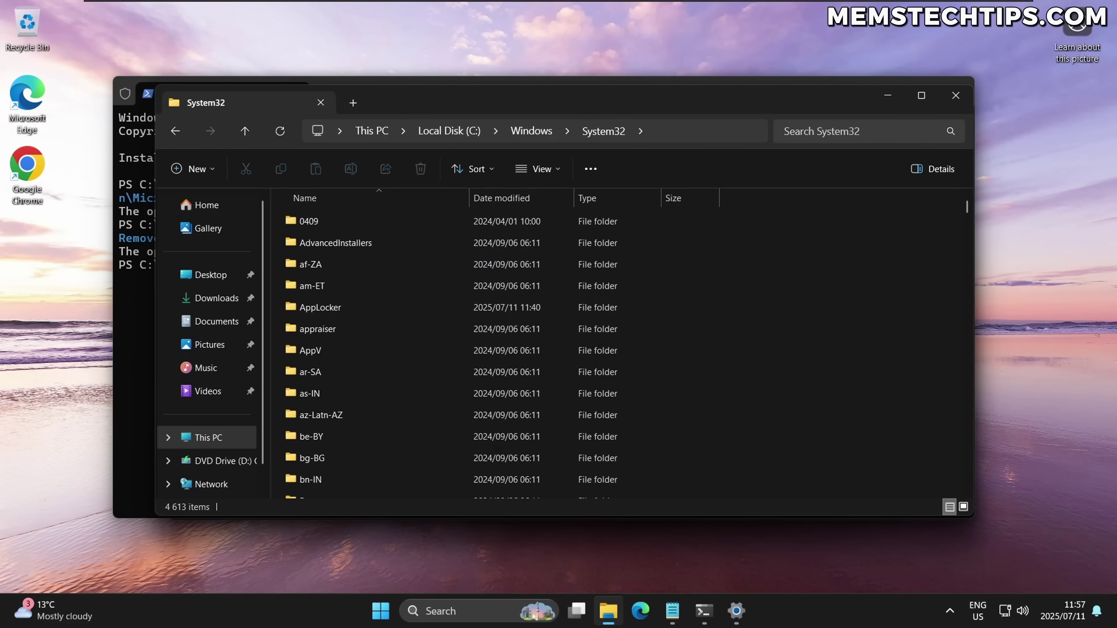
key(ctrl+e)
text(integrat)
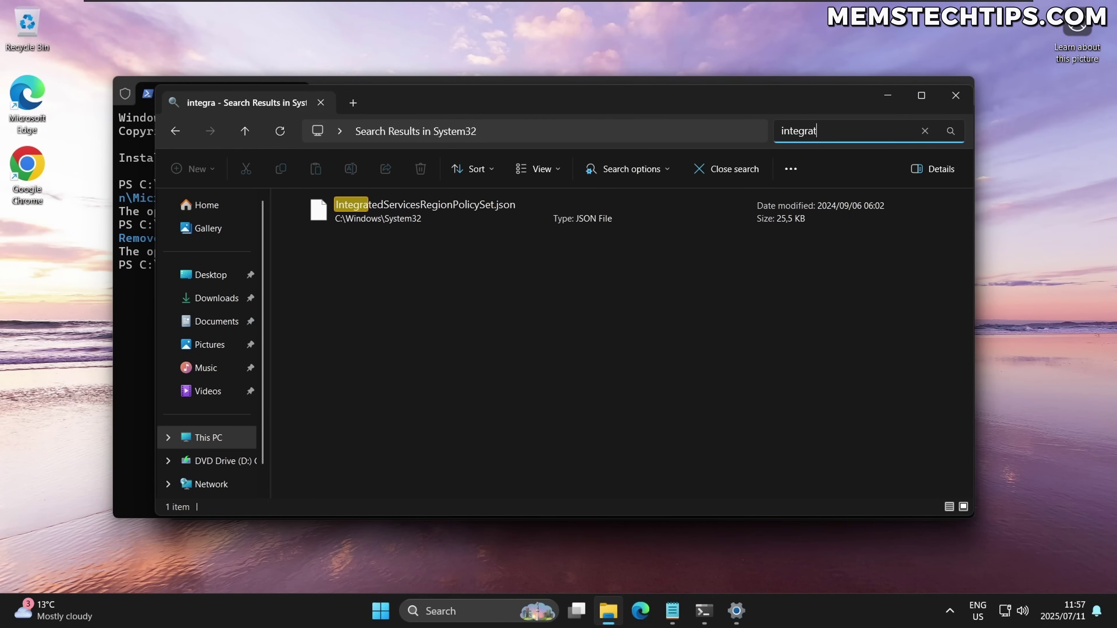
text(ed)
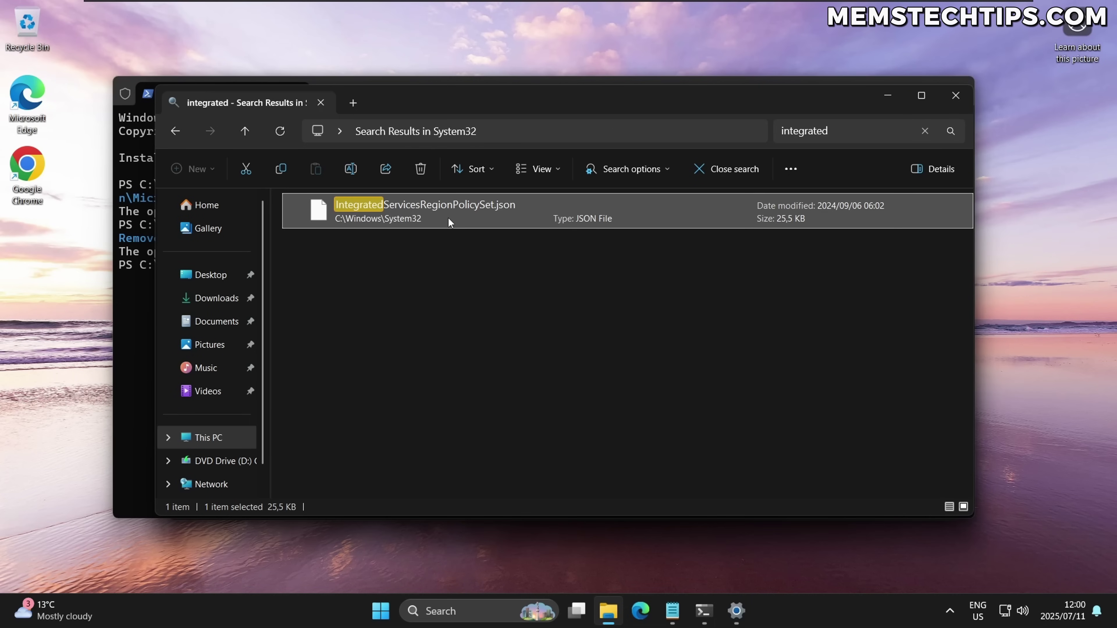
- Open the file location of IntegratedServicesRegionPolicySet.json and copy the file from System32
right_click(442, 214)
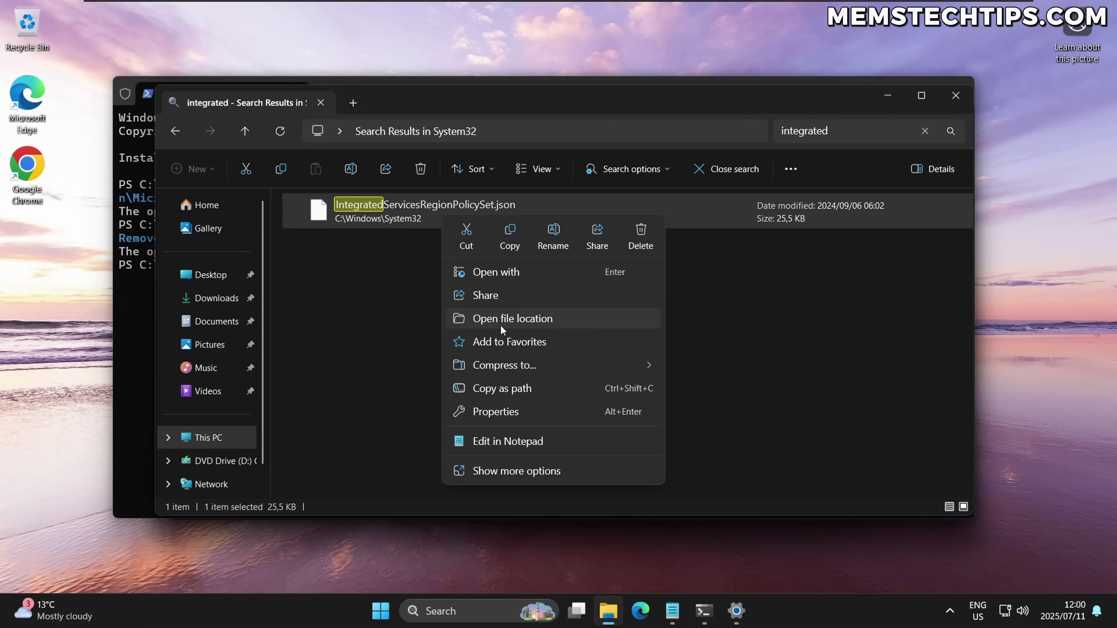
click(555, 322)
scroll(556, 317, down, 3)
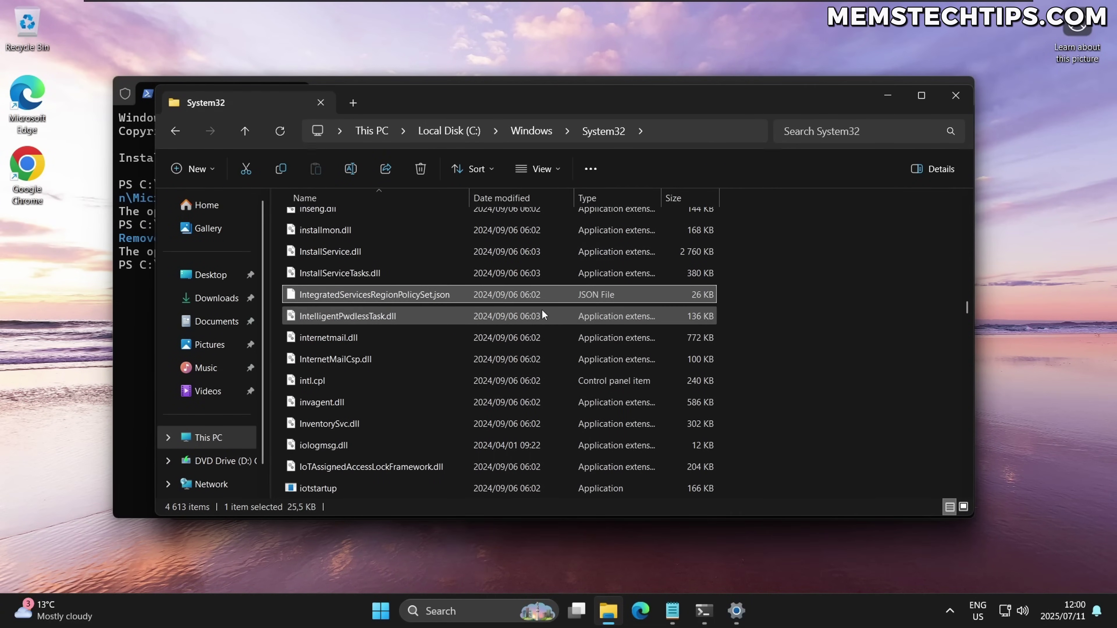
right_click(323, 294)
click(383, 316)
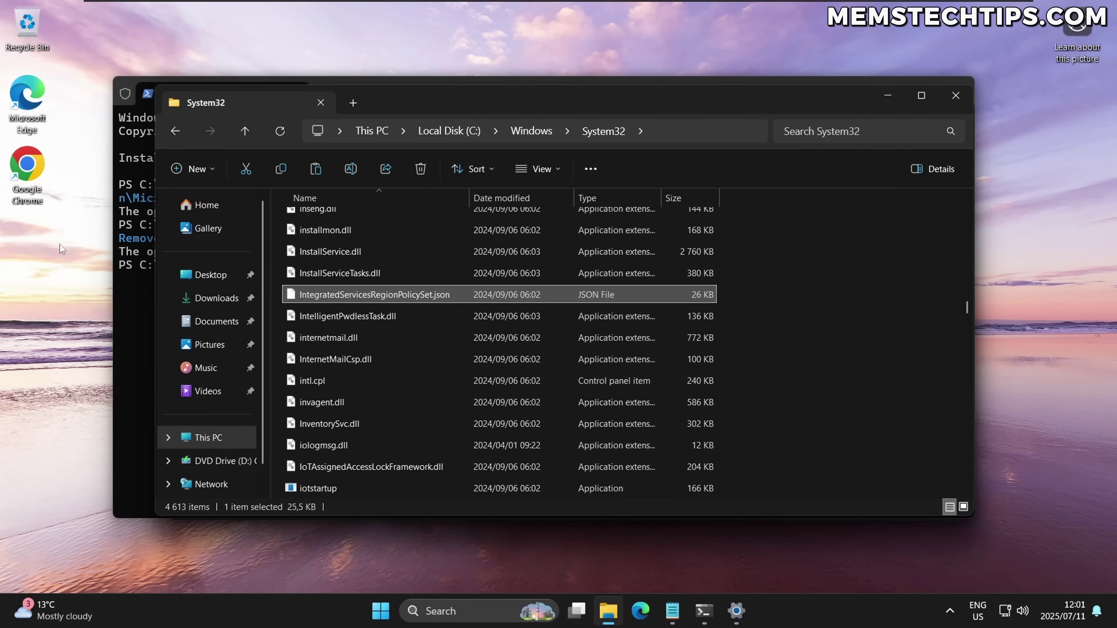
- Paste the copied policy file onto the desktop, and open the advanced security settings of the original IntegratedServicesRegionPolicySet.json in System32
right_click(47, 252)
click(82, 274)
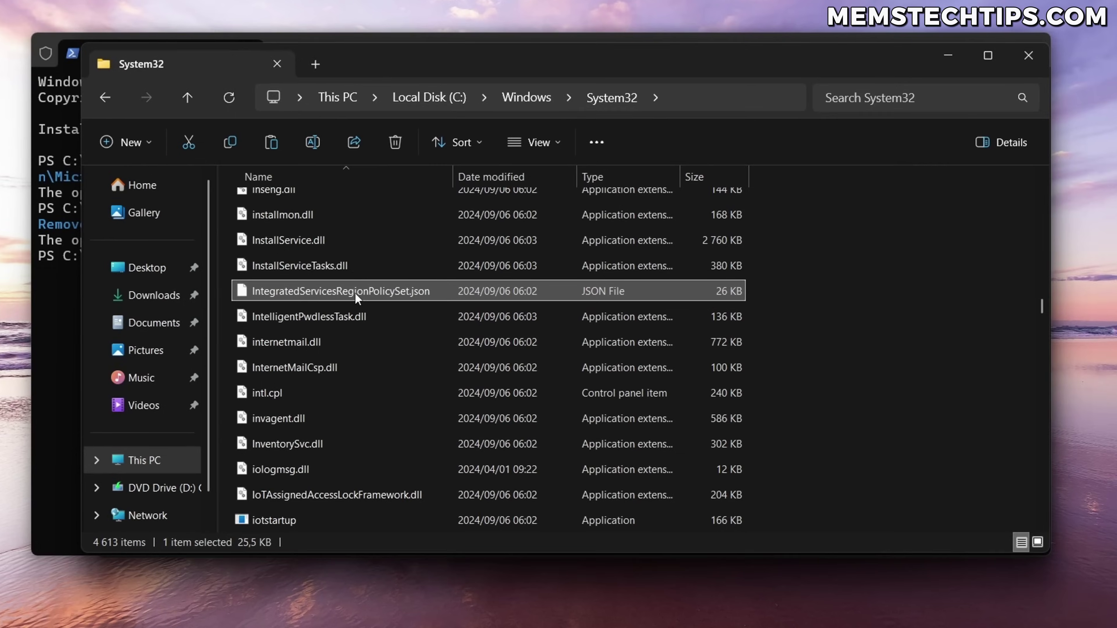
right_click(408, 293)
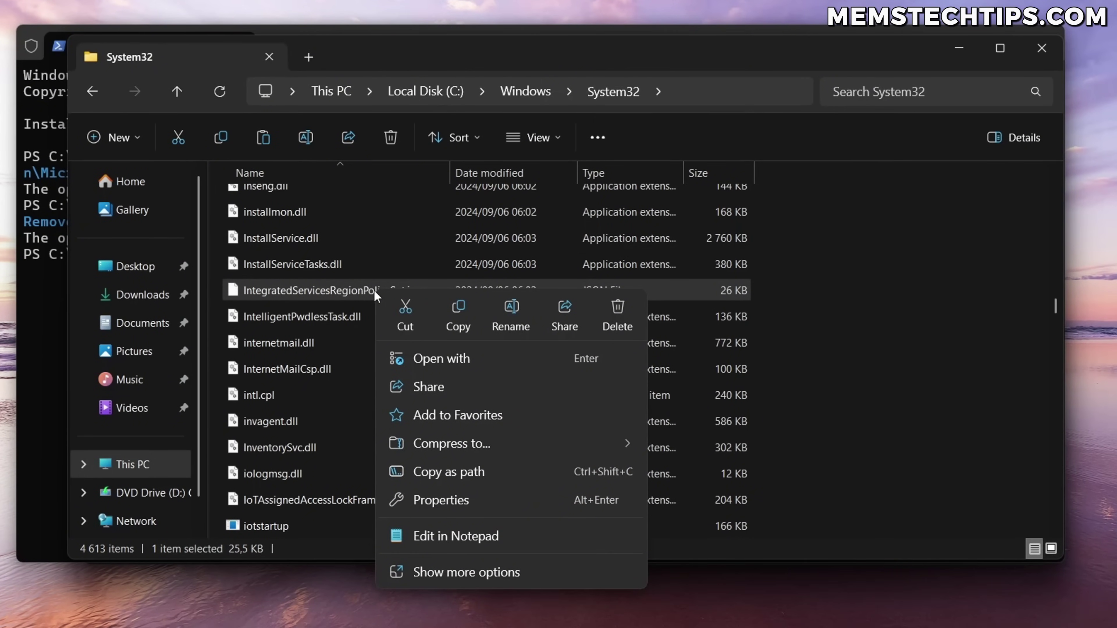
click(525, 501)
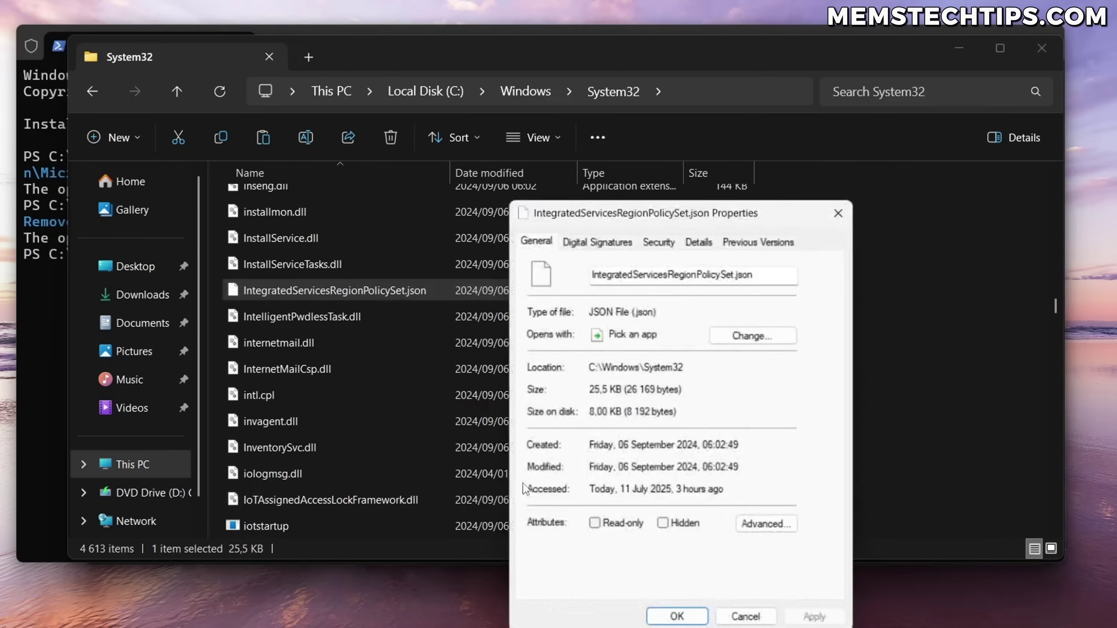
drag(614, 211, 473, 101)
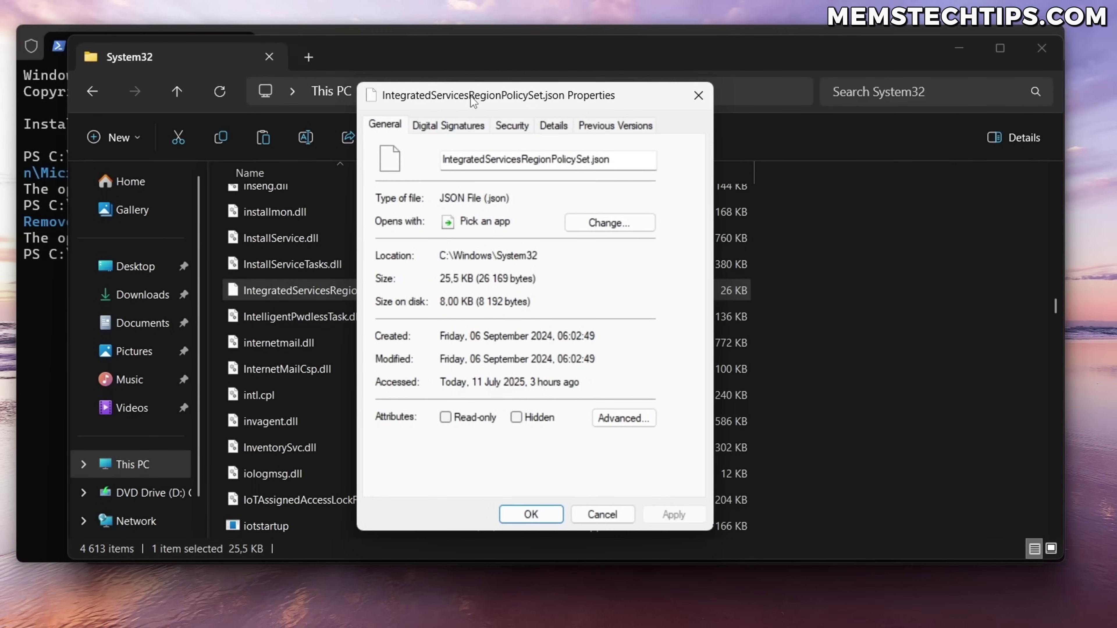
click(514, 132)
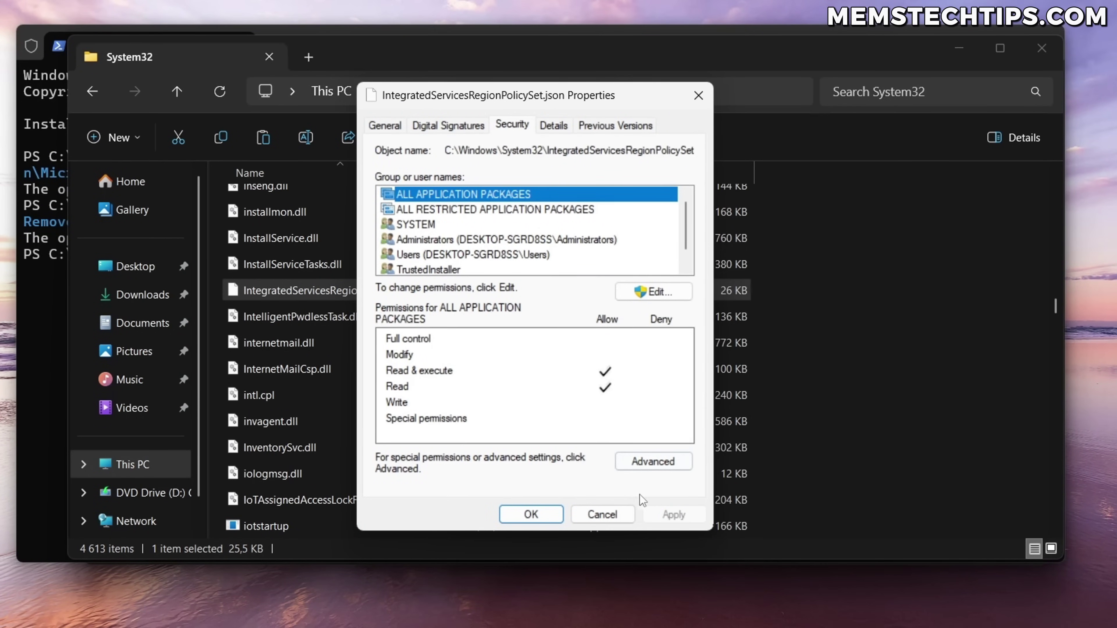
click(660, 463)
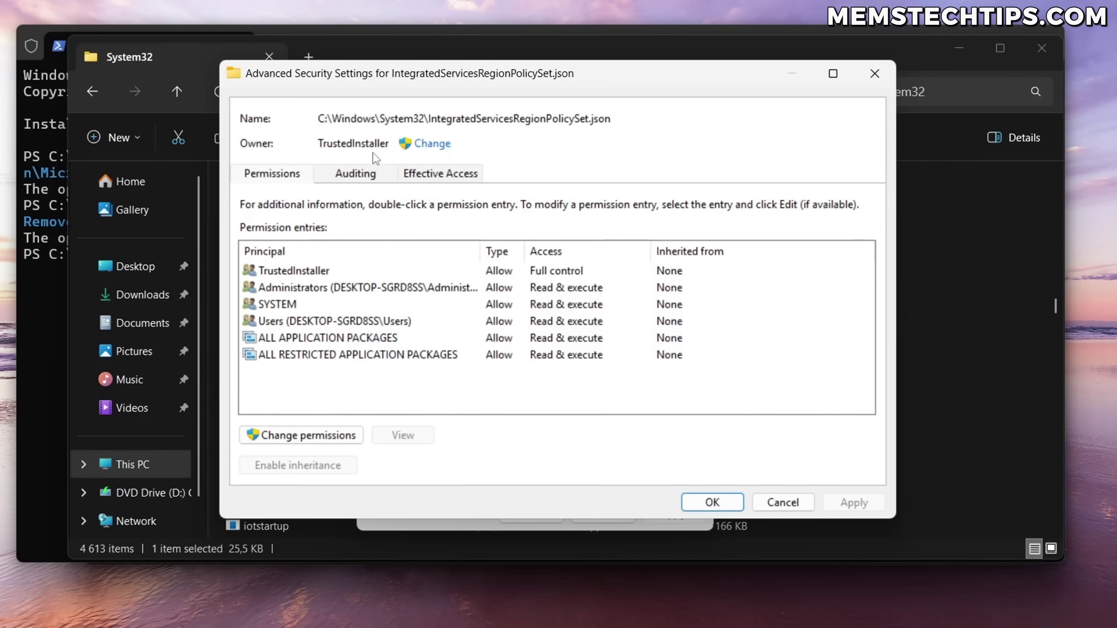
- Change the owner of IntegratedServicesRegionPolicySet.json from TrustedInstaller to the signed-in user account and apply the change
click(433, 144)
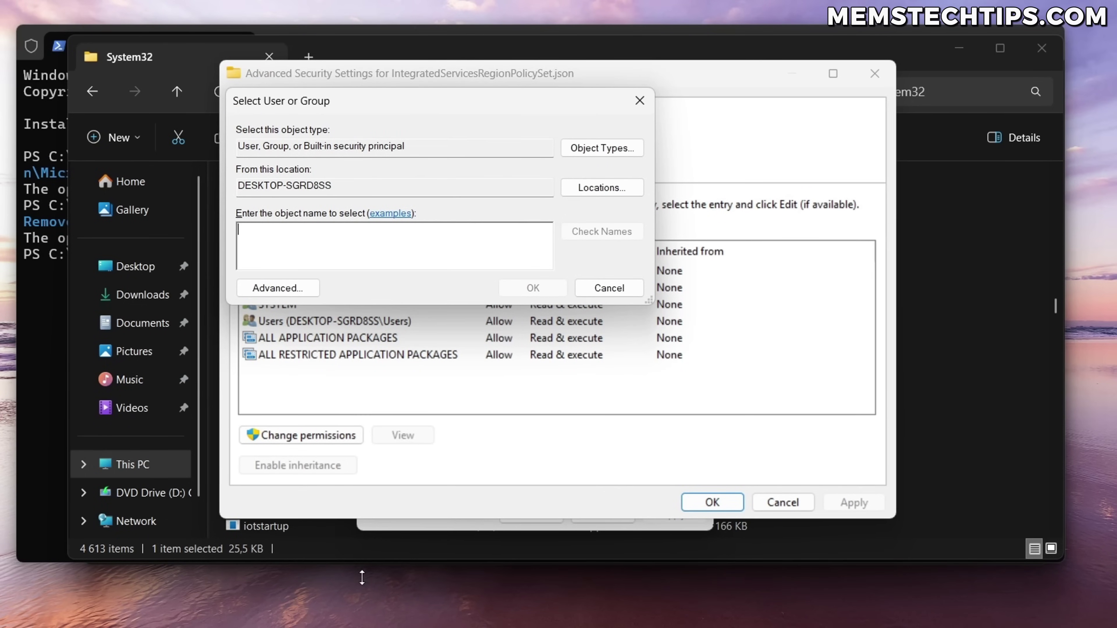
key(super)
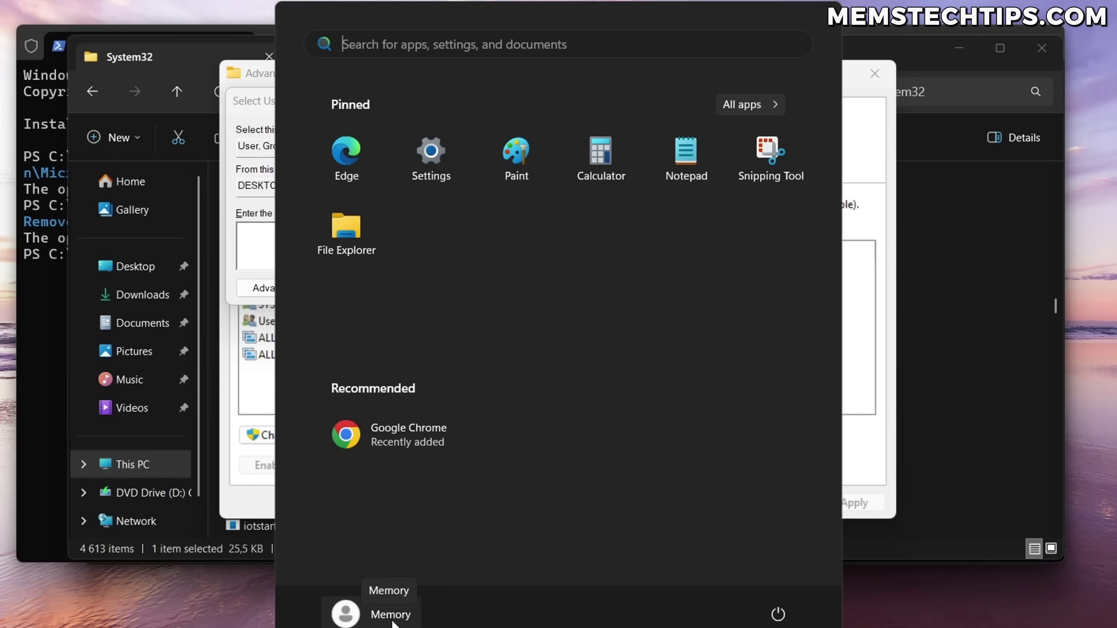
key(super)
text(memory)
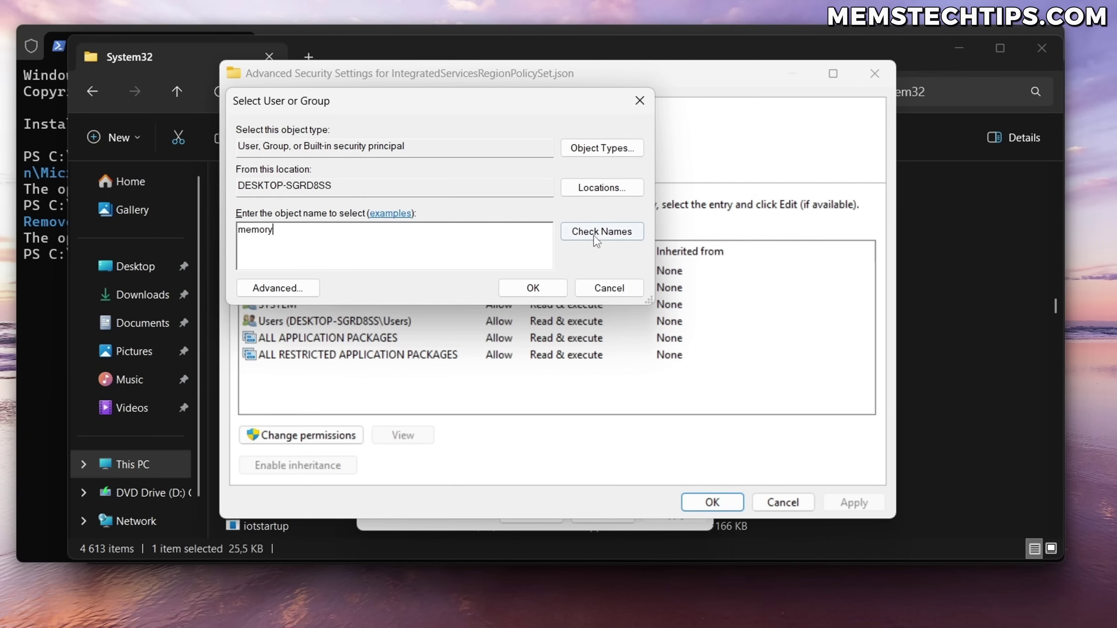
click(591, 233)
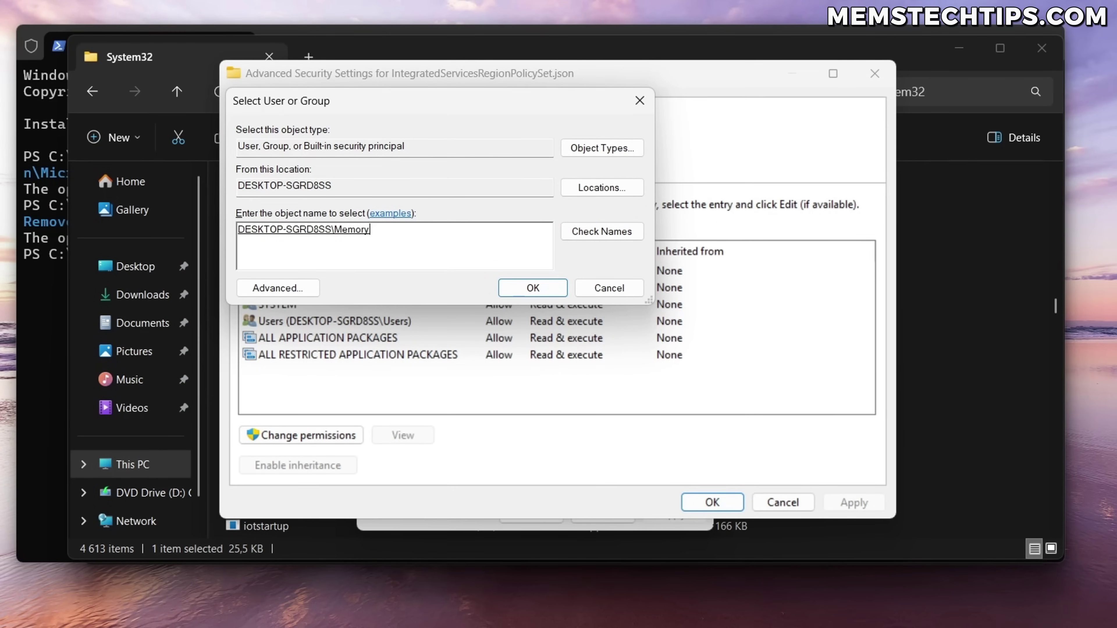
click(532, 291)
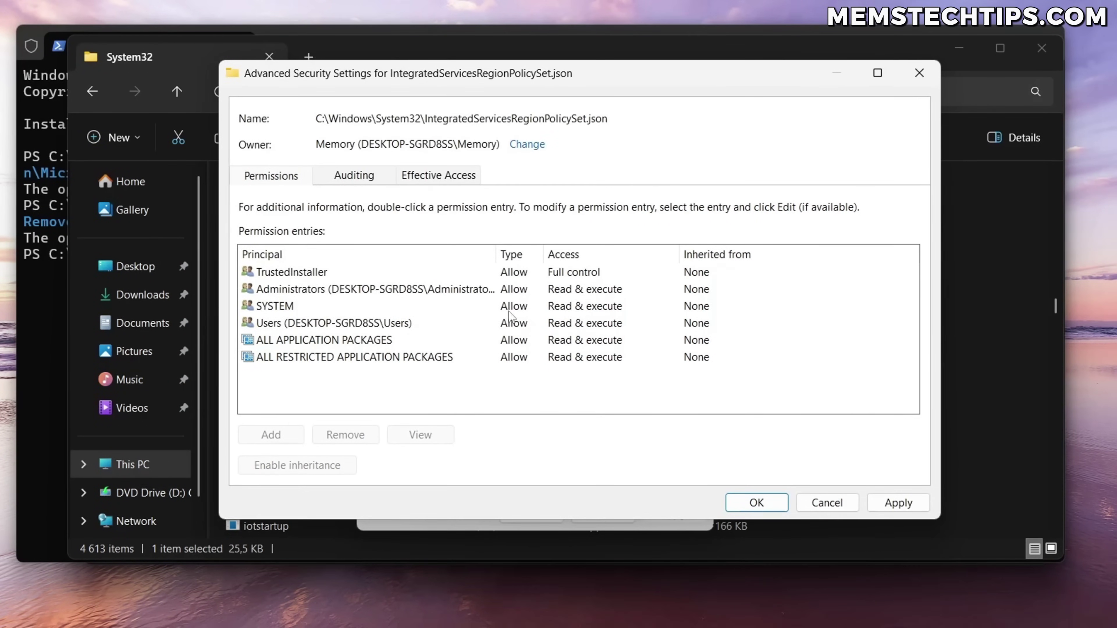
click(899, 502)
click(705, 372)
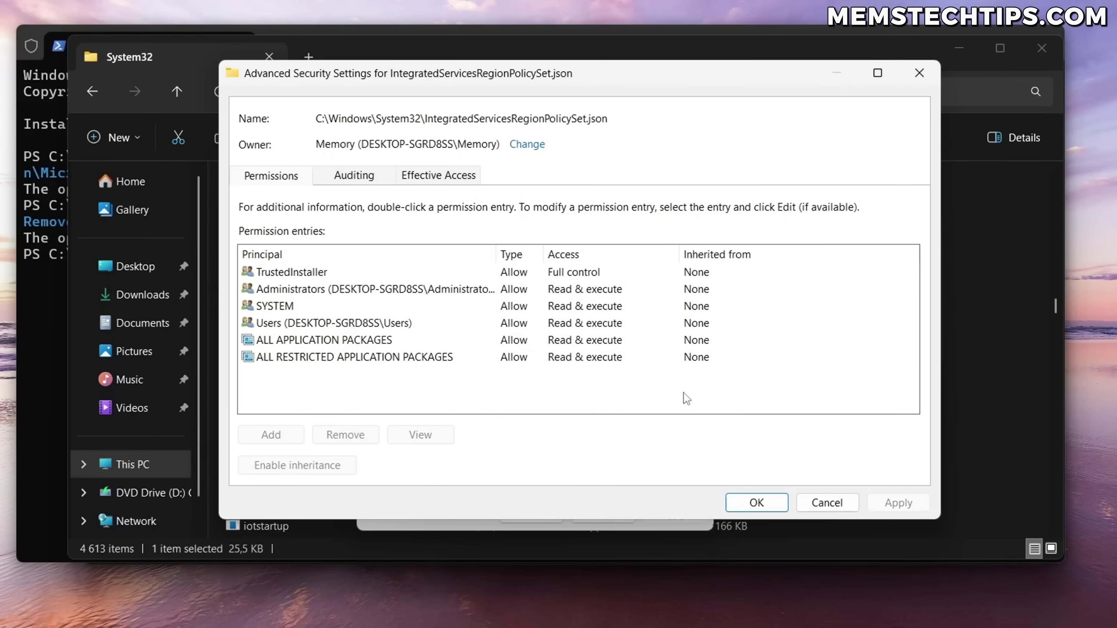
click(756, 503)
- Grant the Administrators group Full control over IntegratedServicesRegionPolicySet.json, accept the system folder change, and close the file's properties
click(484, 239)
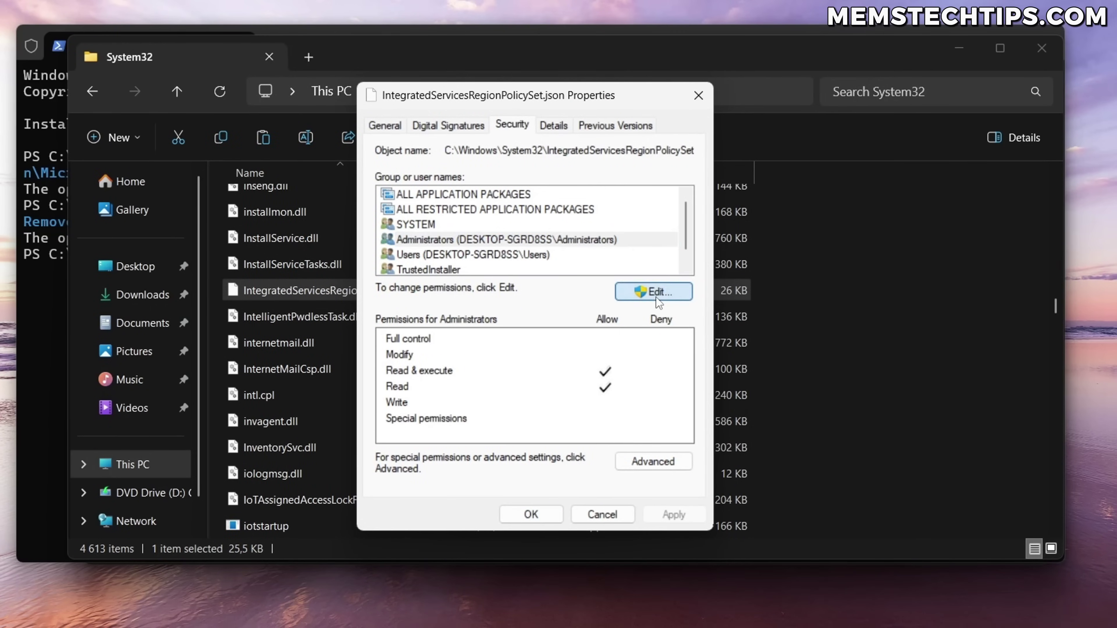
click(653, 291)
click(473, 305)
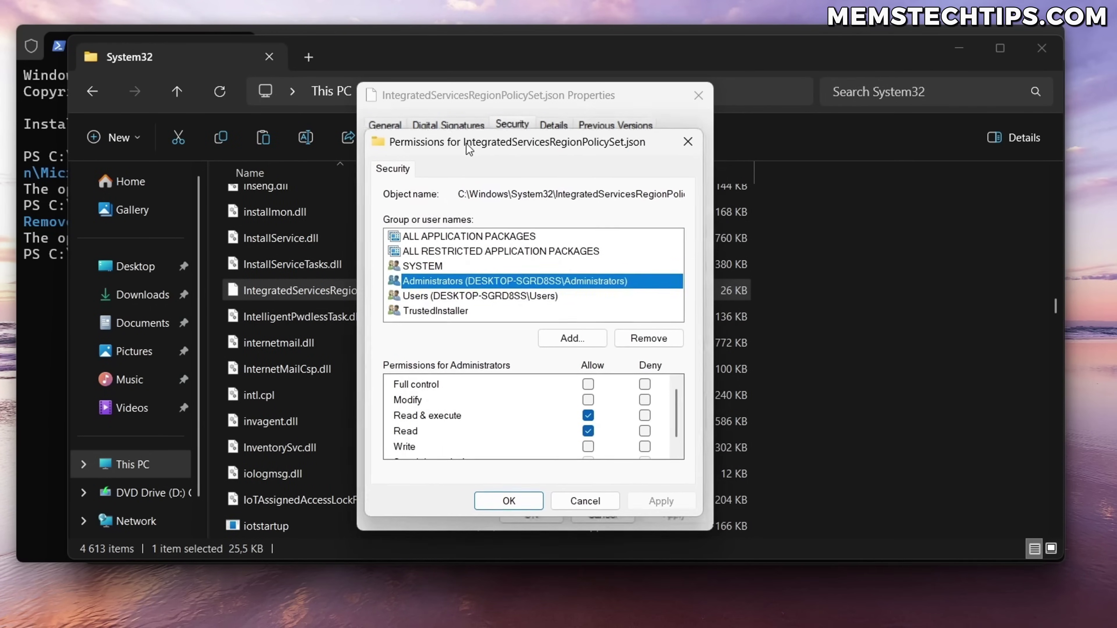
drag(469, 148, 459, 137)
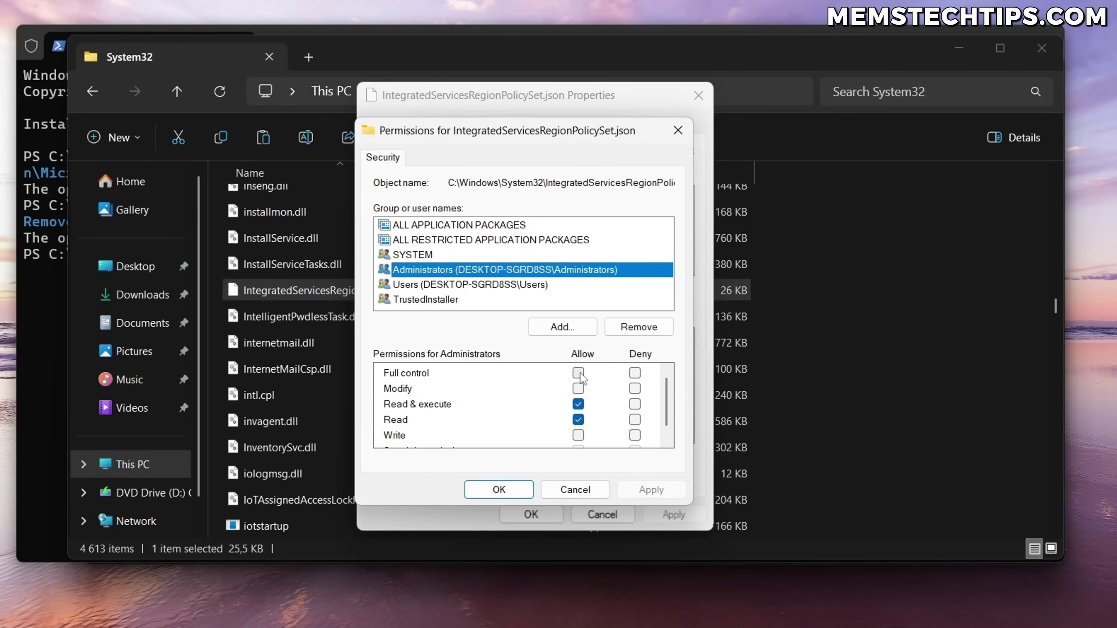
click(578, 374)
scroll(597, 385, down, 1)
click(651, 490)
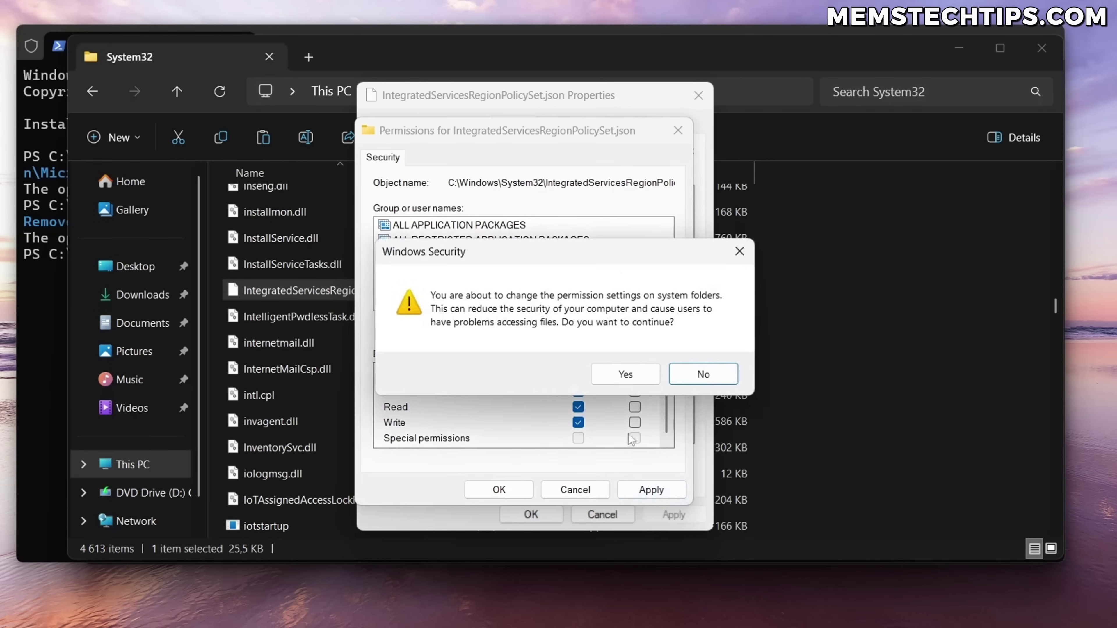
click(625, 374)
click(526, 490)
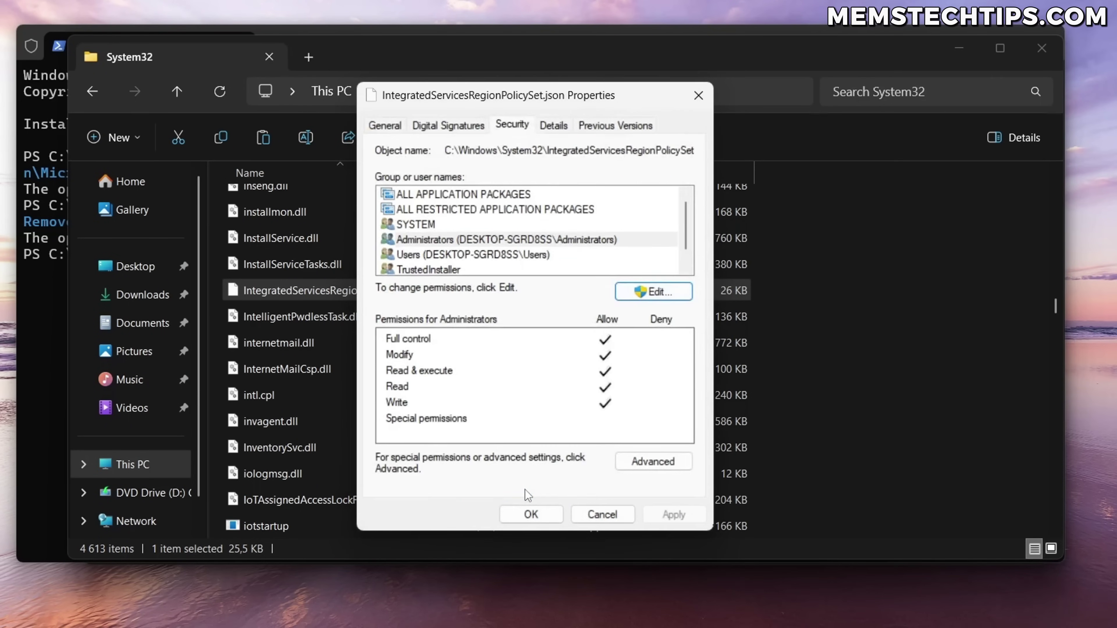
click(531, 515)
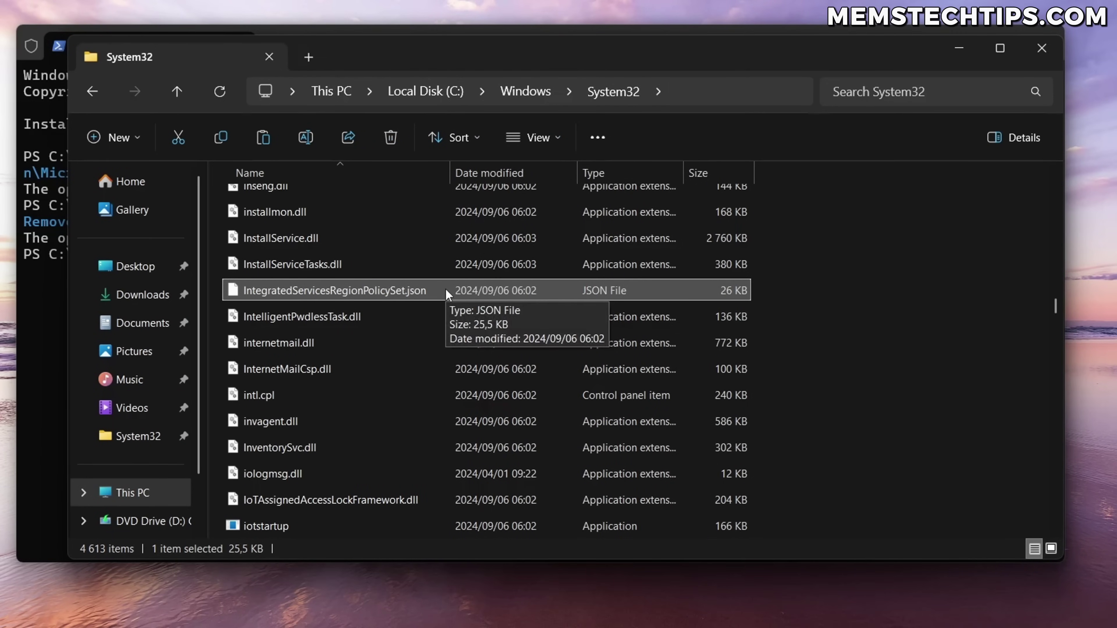
- Rename the System32 policy file as IntegratedServicesRegionPolicySet.json.bak, approving the extension change and the administrator request
right_click(381, 292)
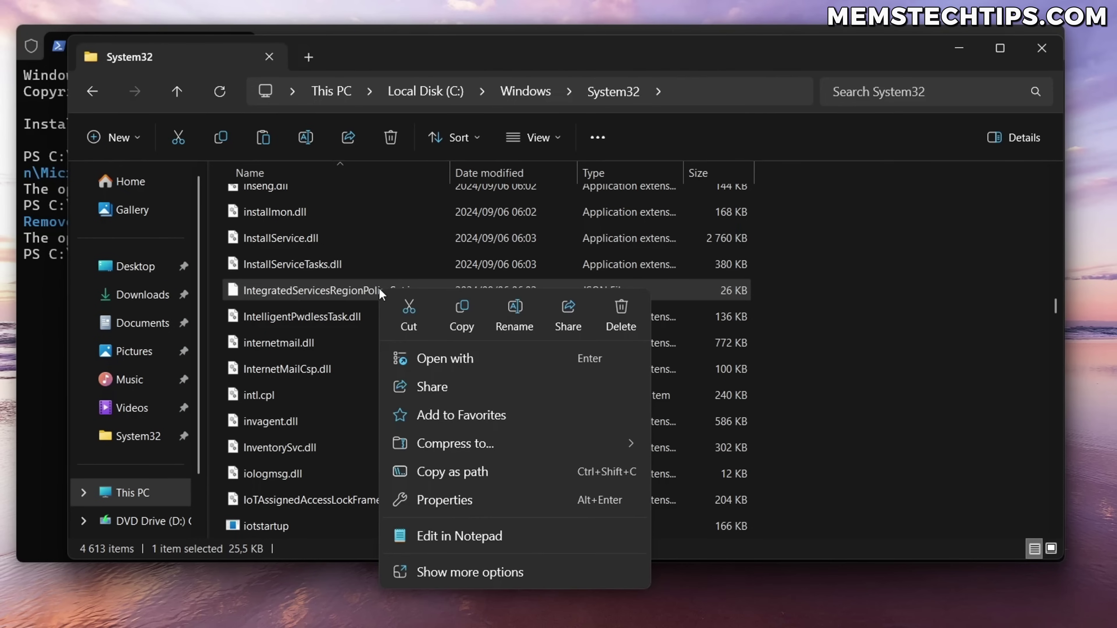
click(510, 317)
key(End)
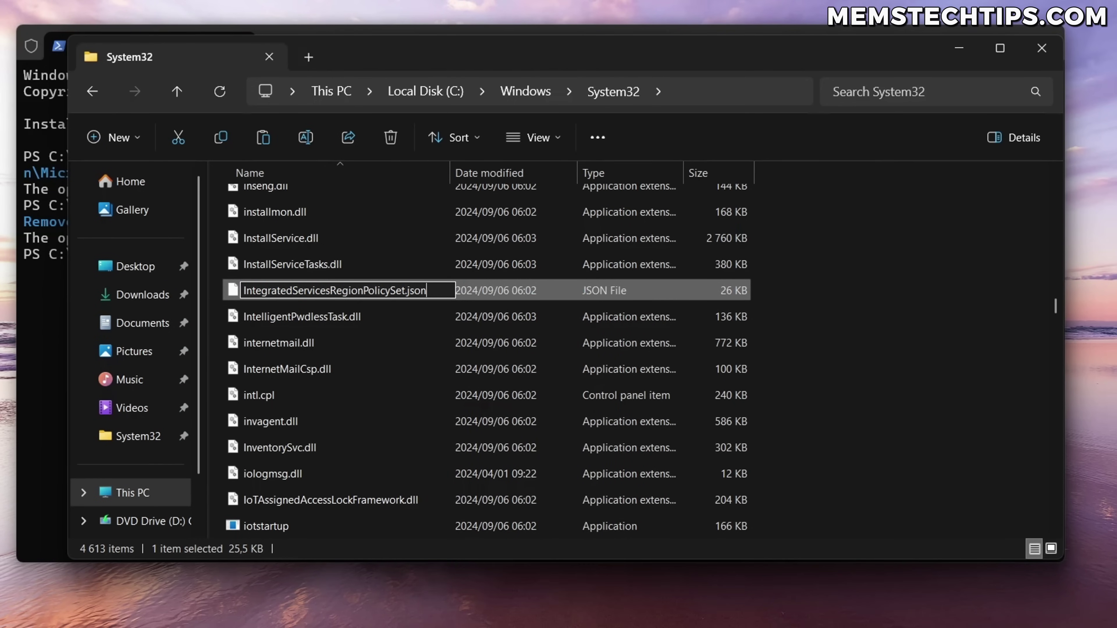
text(.bak)
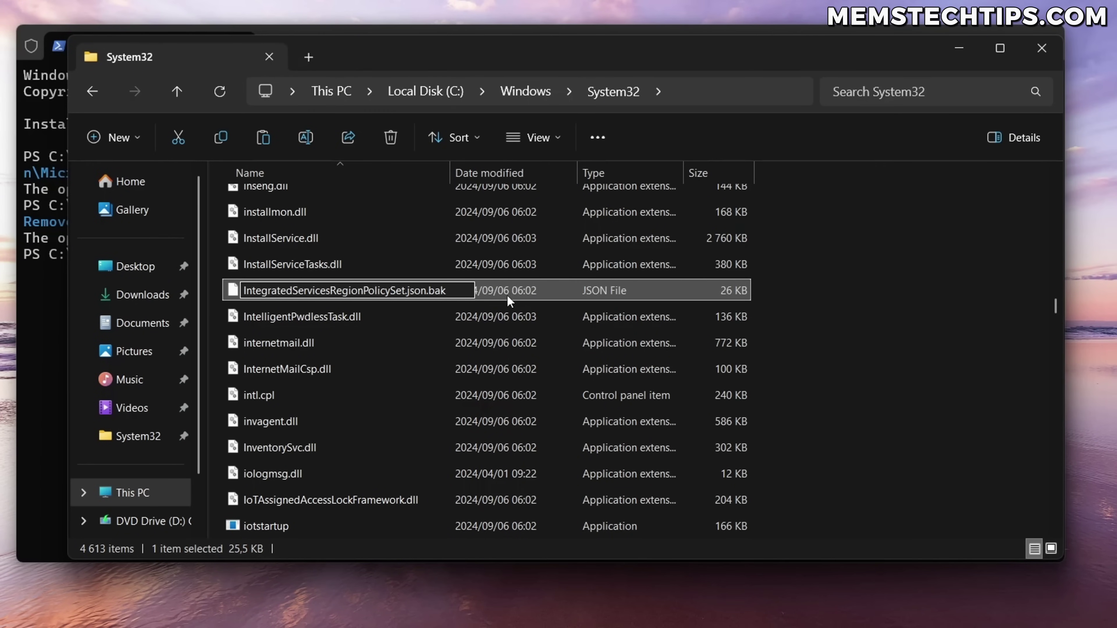
key(Return)
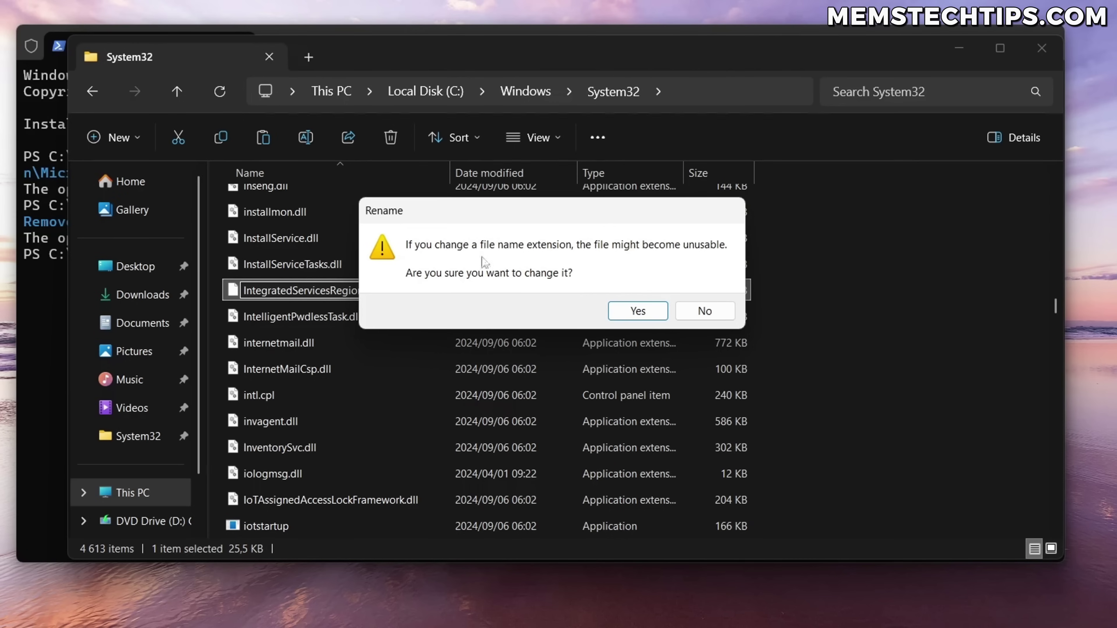
click(647, 315)
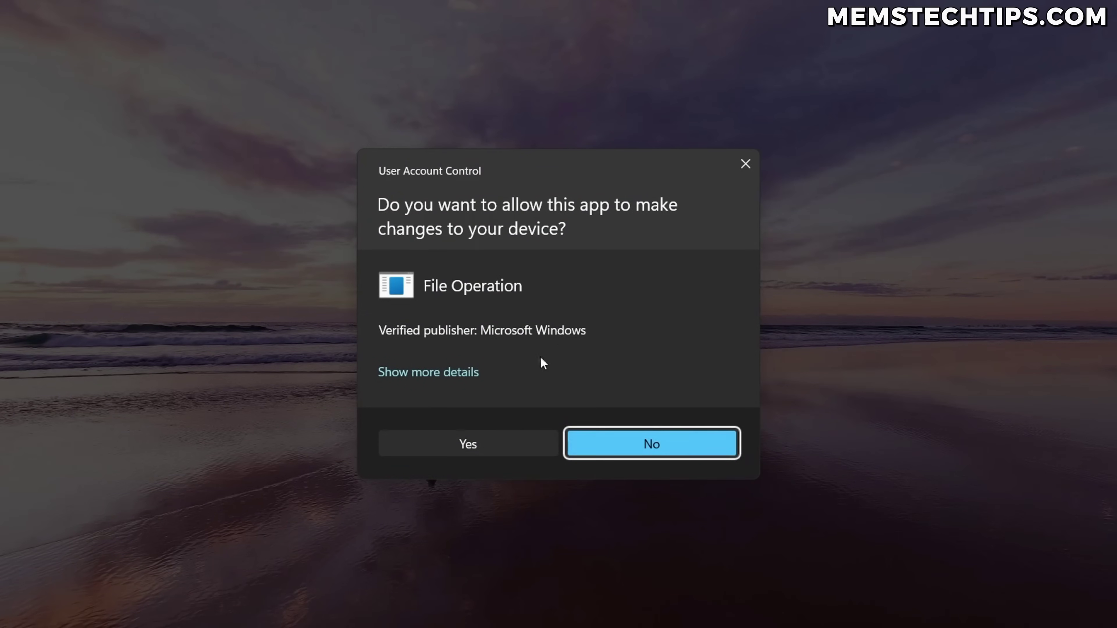
click(508, 447)
drag(438, 176, 445, 176)
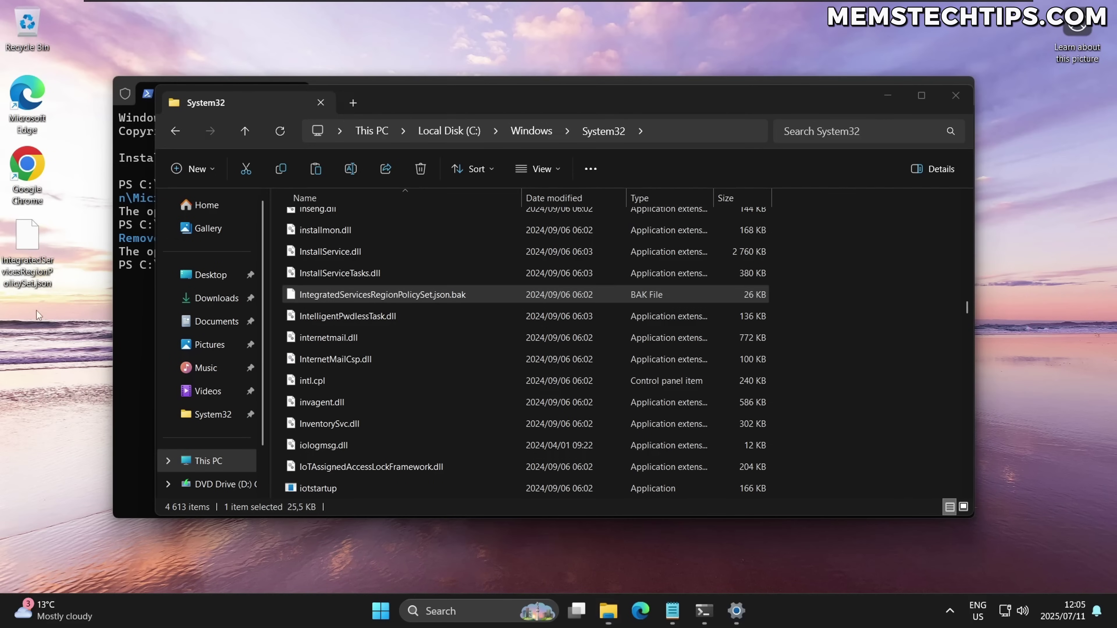
- Open the desktop copy of IntegratedServicesRegionPolicySet.json in Notepad and locate the "Edge is uninstallable." policy
right_click(32, 234)
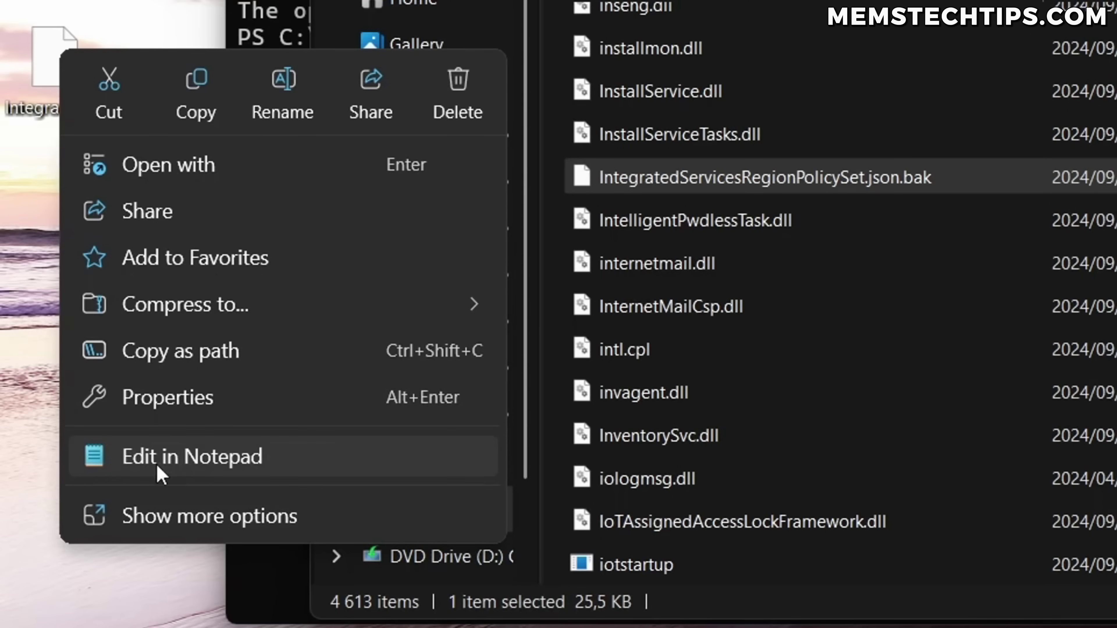
click(276, 466)
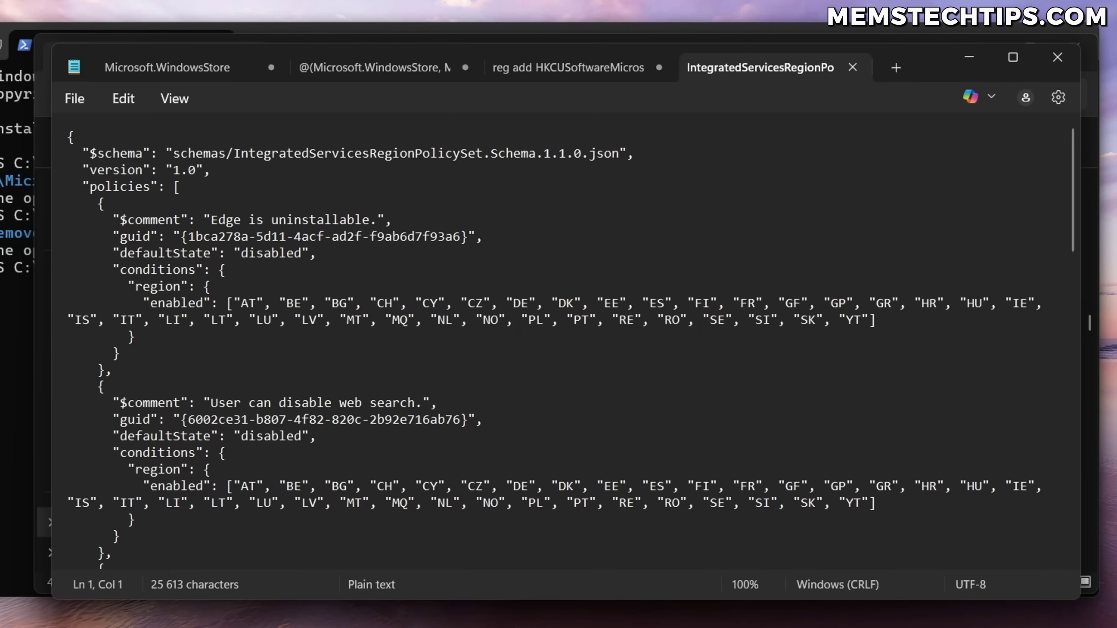
drag(211, 220, 377, 220)
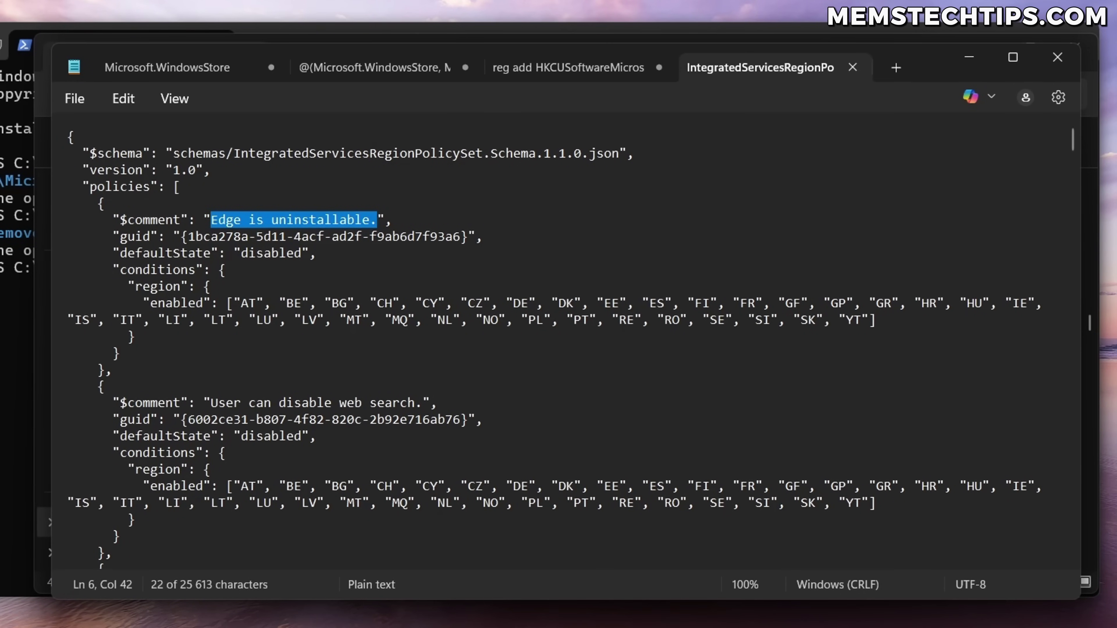
- Set the defaultState of the "Edge is uninstallable." policy to "enabled", save the file, and minimize Notepad
click(264, 253)
key(shift+Right)
key(shift+Right)
key(shift+Right)
key(shift+Right)
key(shift+Right)
key(shift+Right)
key(shift+Right)
key(shift+Right)
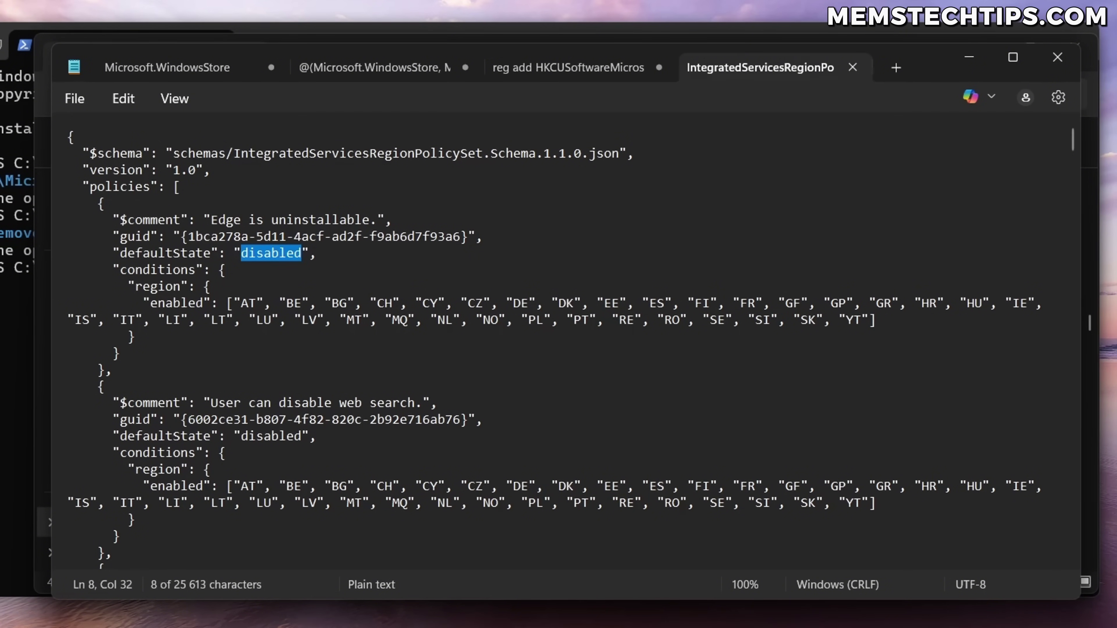
text(enabled)
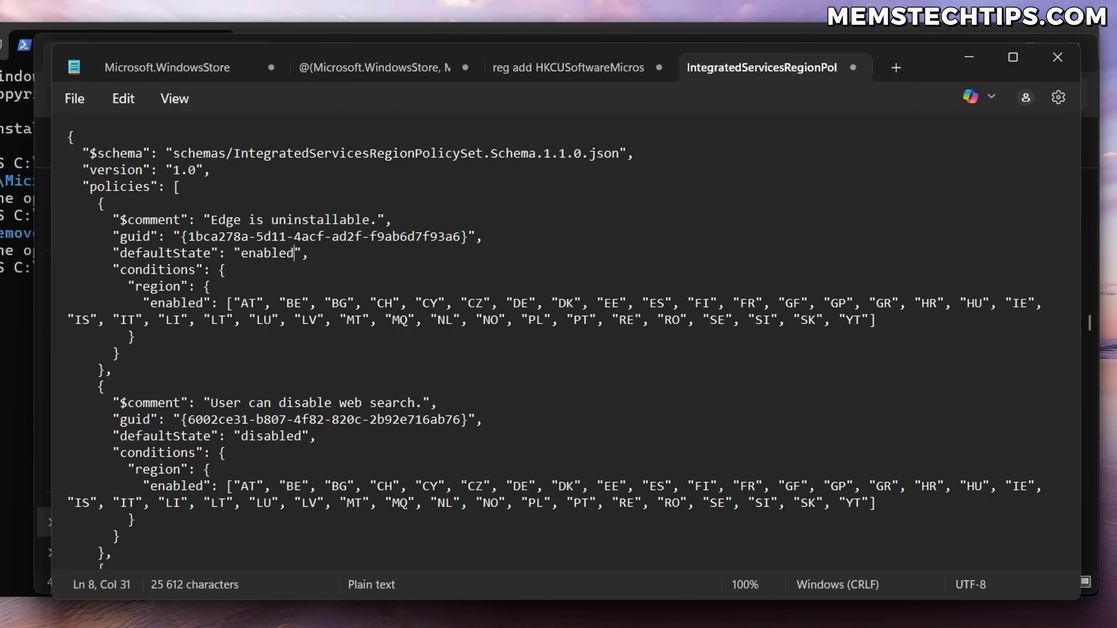
click(74, 98)
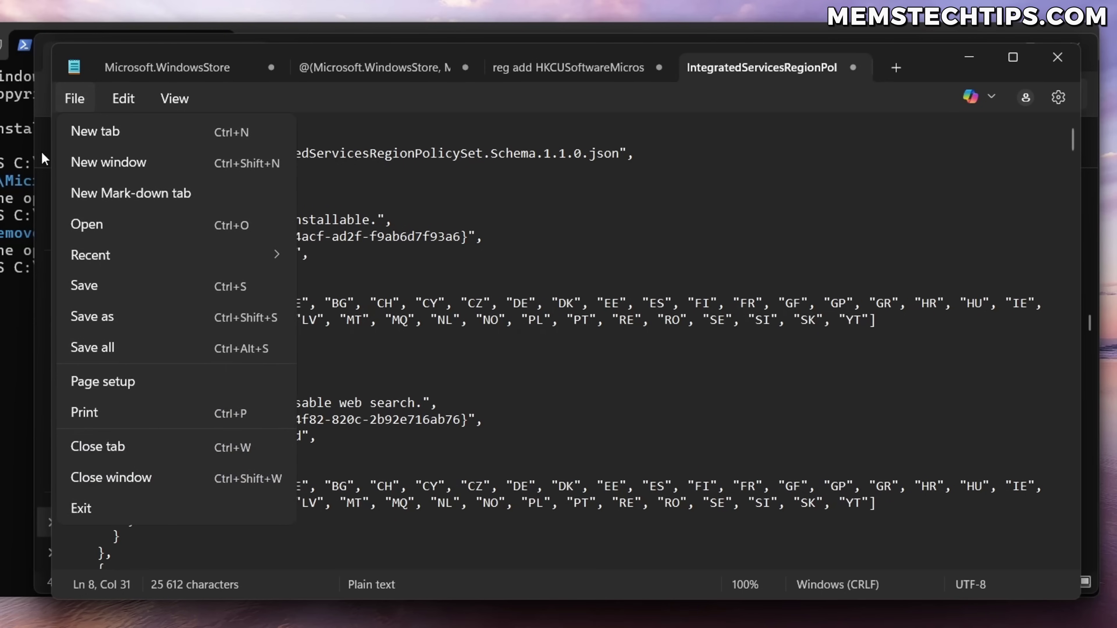
click(123, 291)
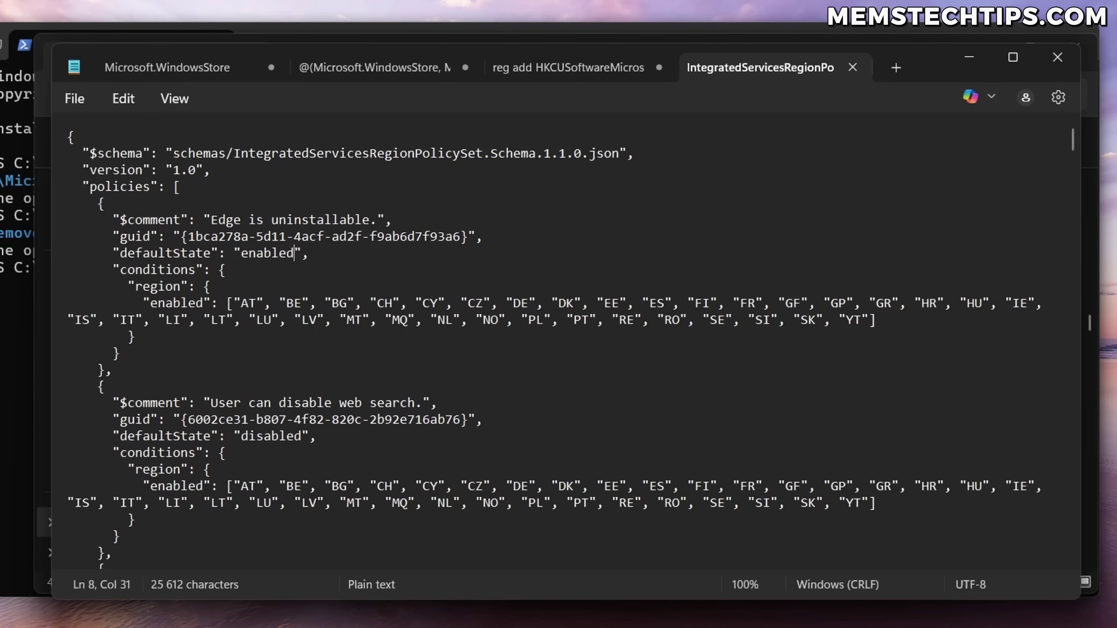
click(969, 58)
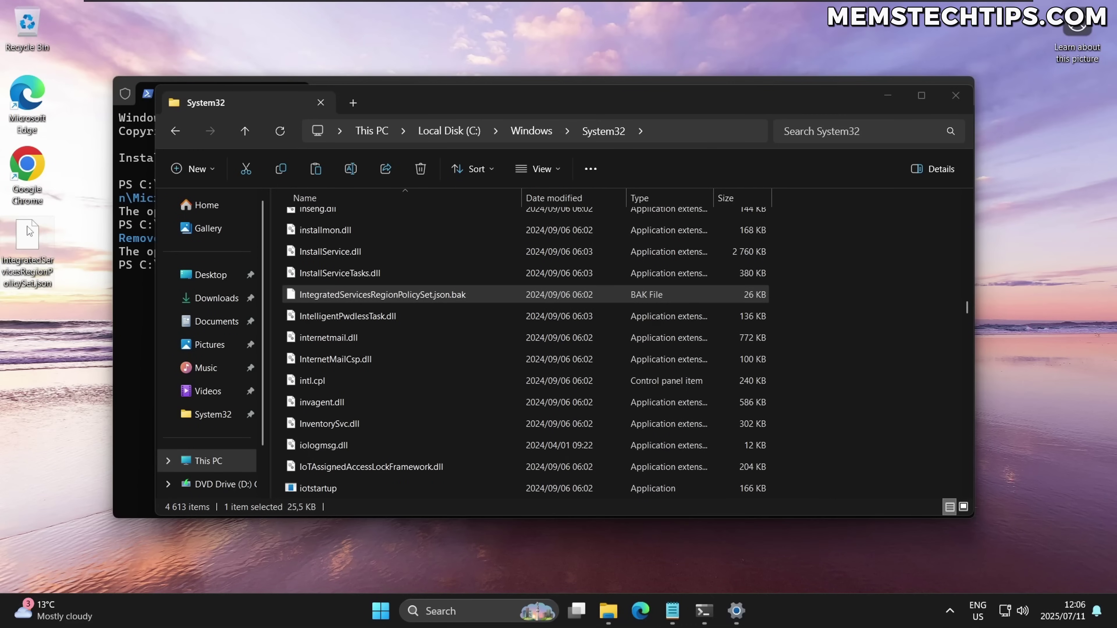
- Copy the edited IntegratedServicesRegionPolicySet.json from the desktop into the System32 folder, approving the administrator permission request
right_click(26, 233)
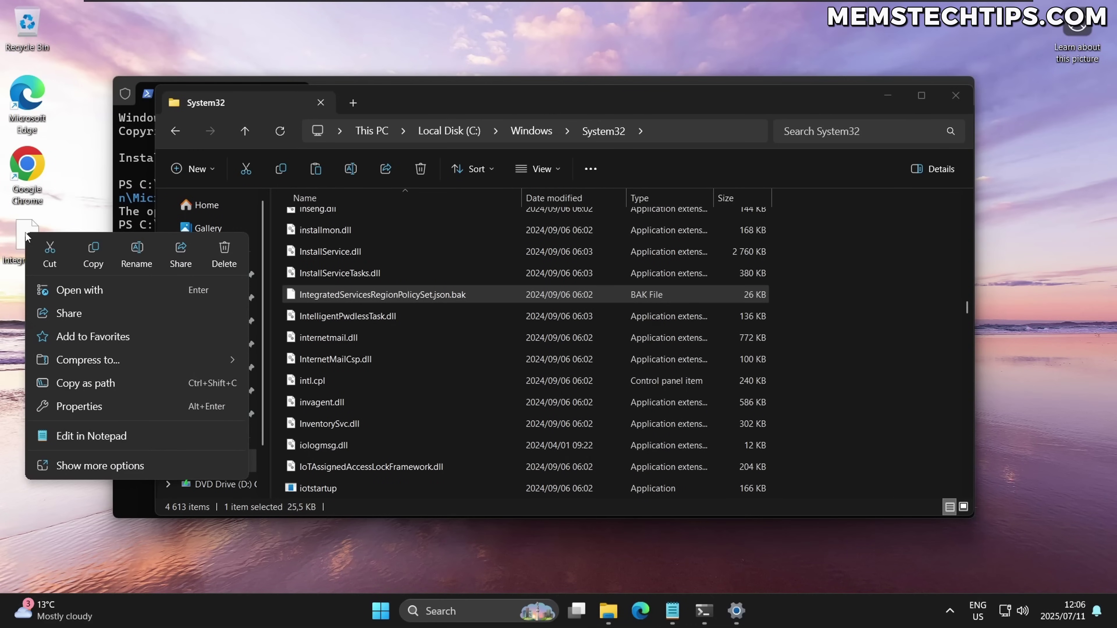
click(93, 252)
click(778, 315)
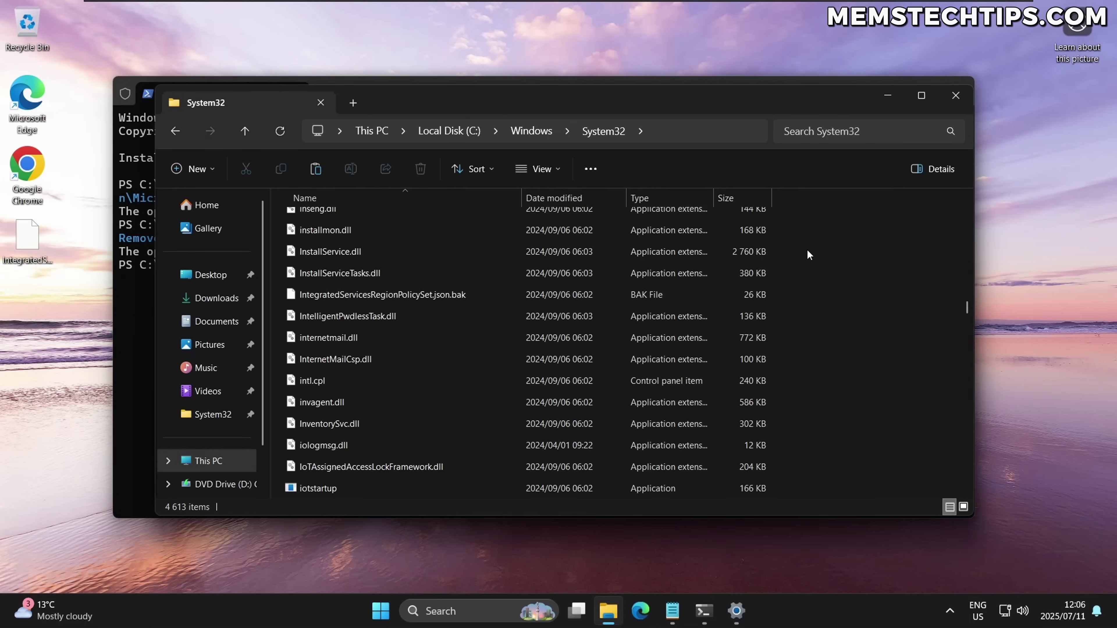
right_click(809, 255)
click(831, 264)
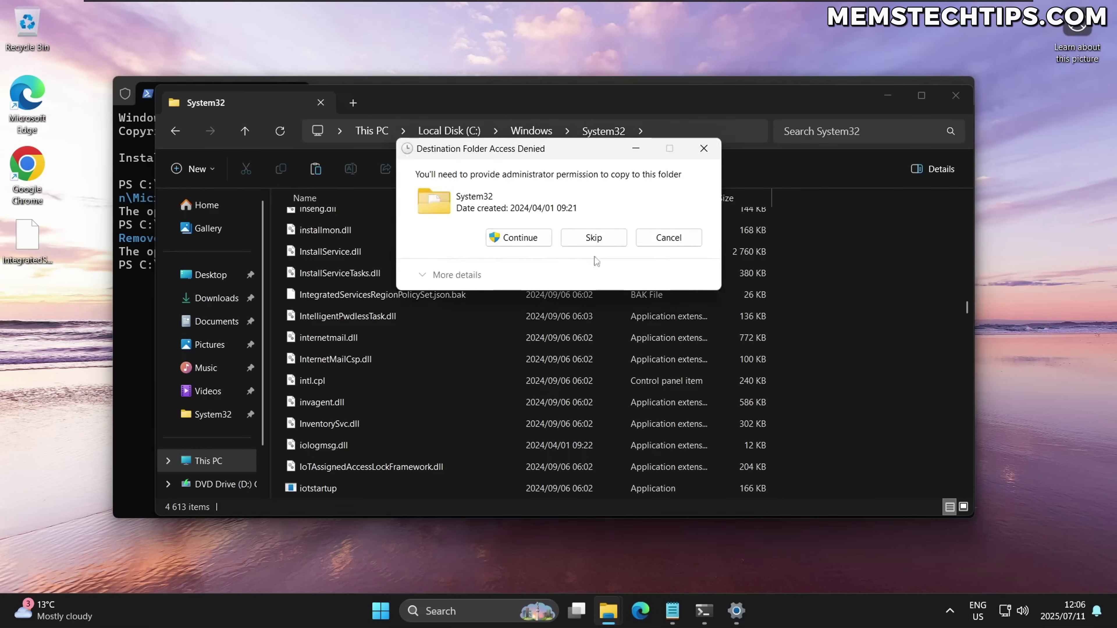
click(529, 239)
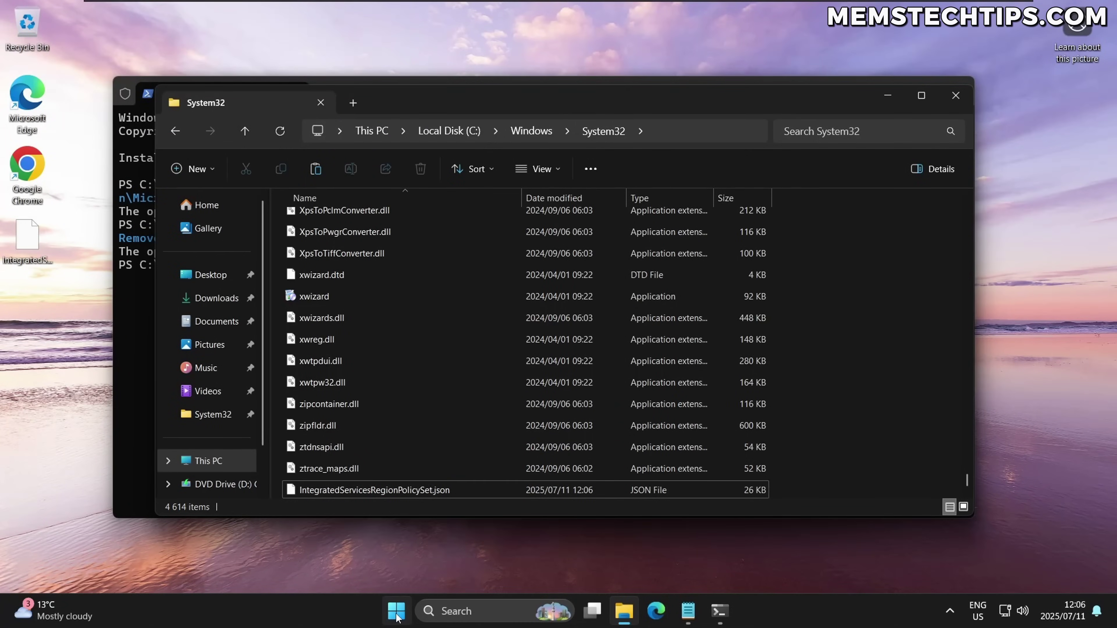
- Uninstall Microsoft Edge from the installed apps in Windows Settings, approving all confirmations, and close Settings
right_click(396, 617)
click(354, 195)
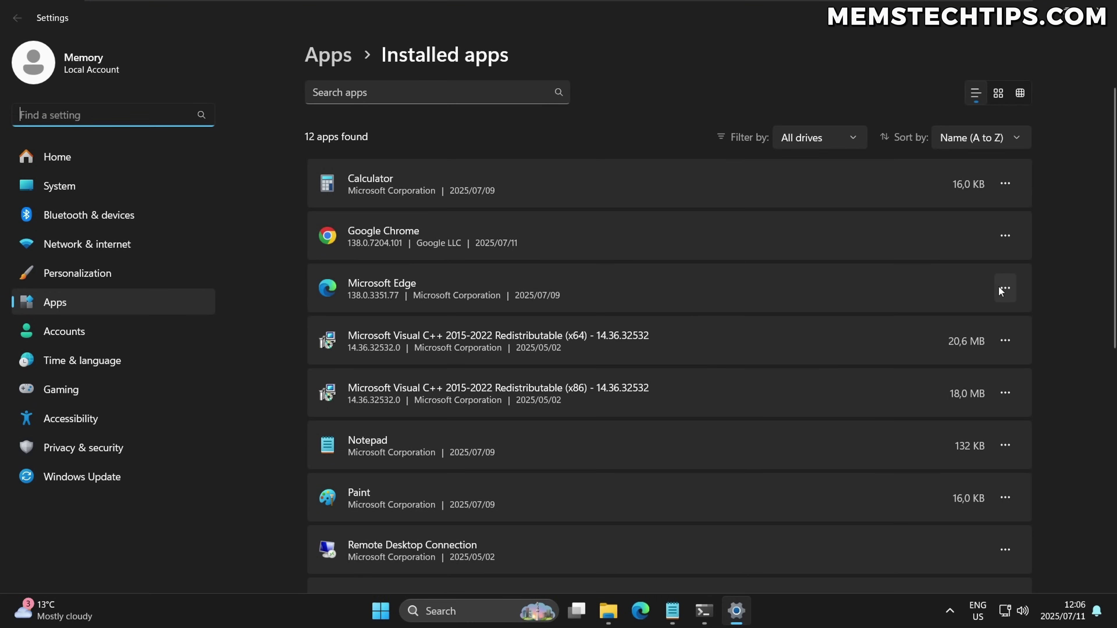
click(999, 287)
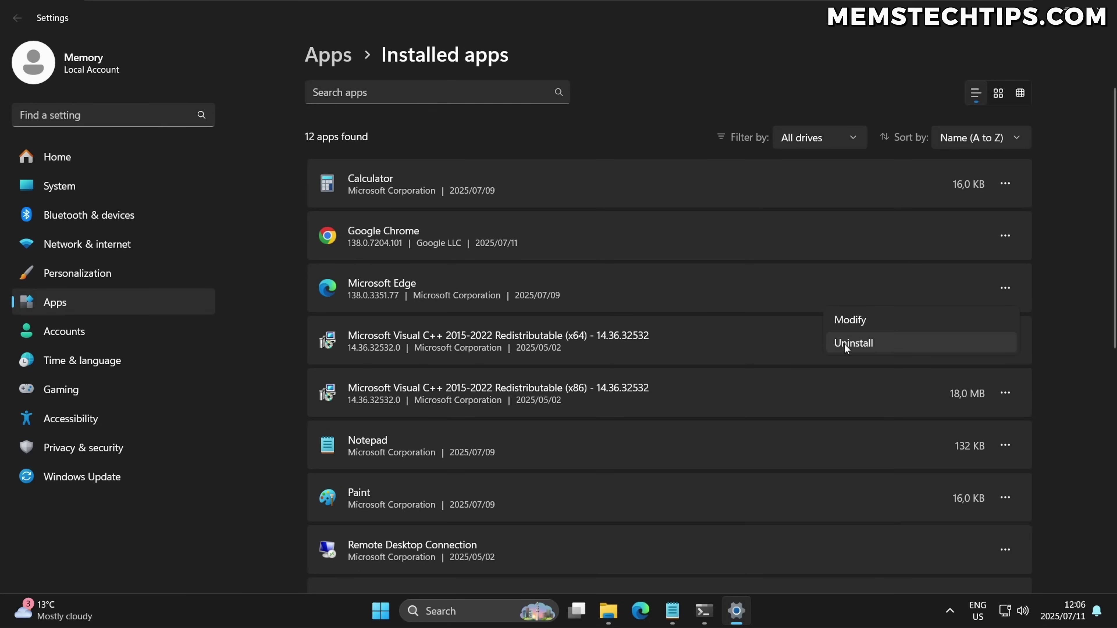
click(898, 343)
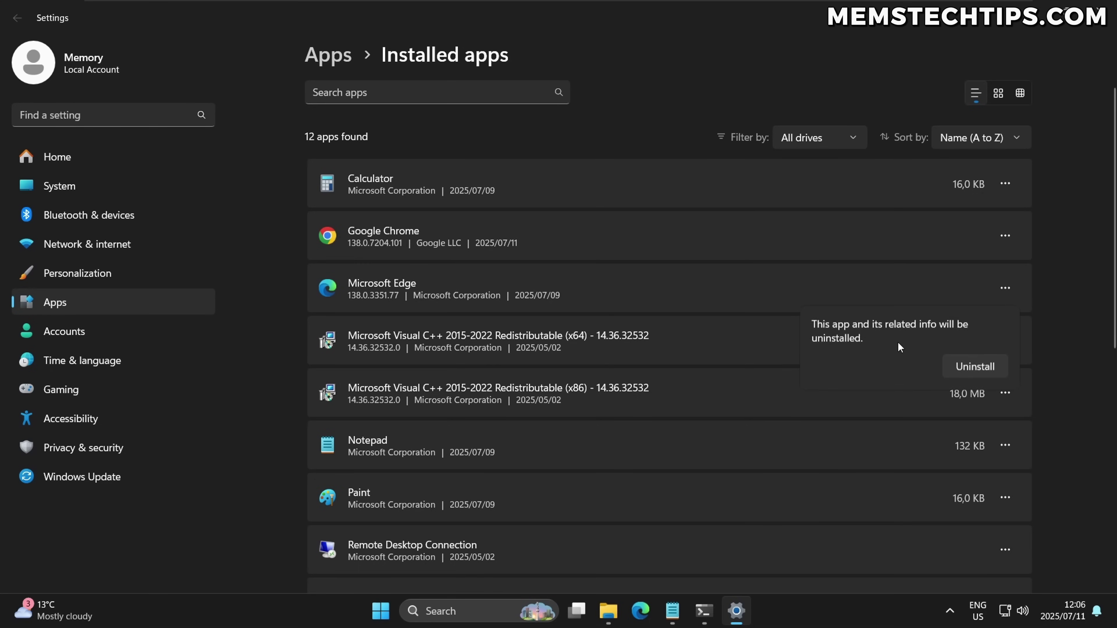
click(972, 362)
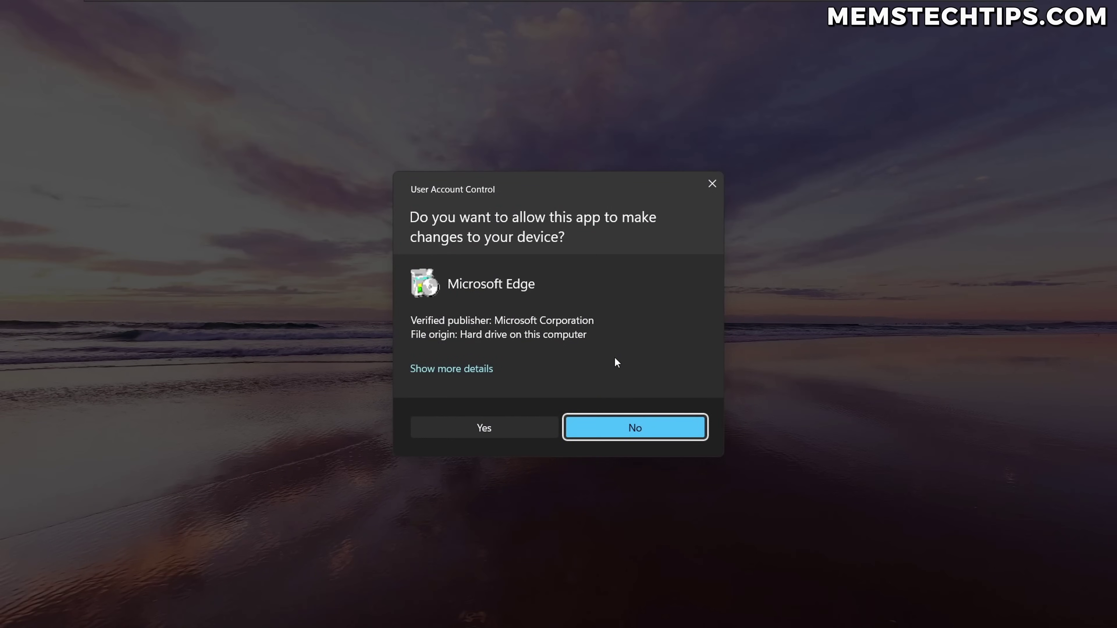
click(512, 427)
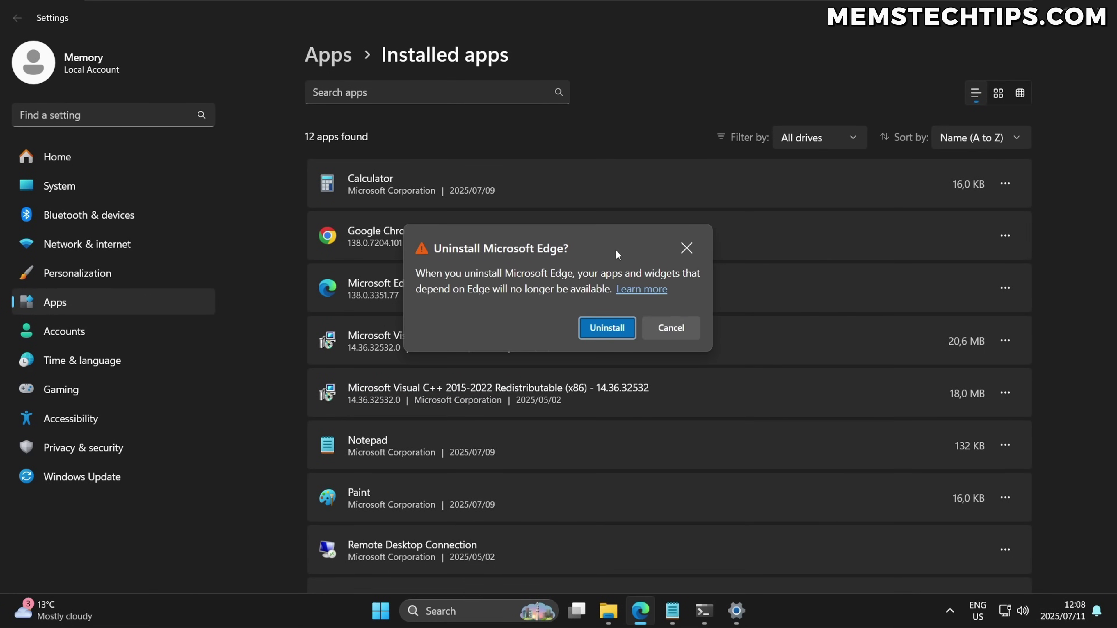
click(600, 328)
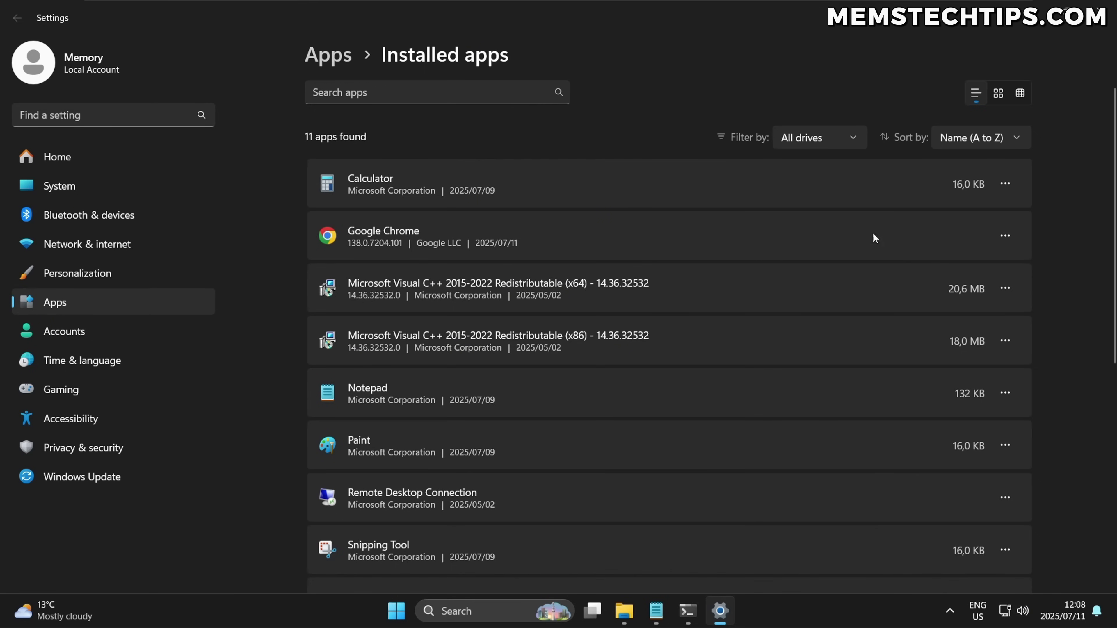
click(1104, 9)
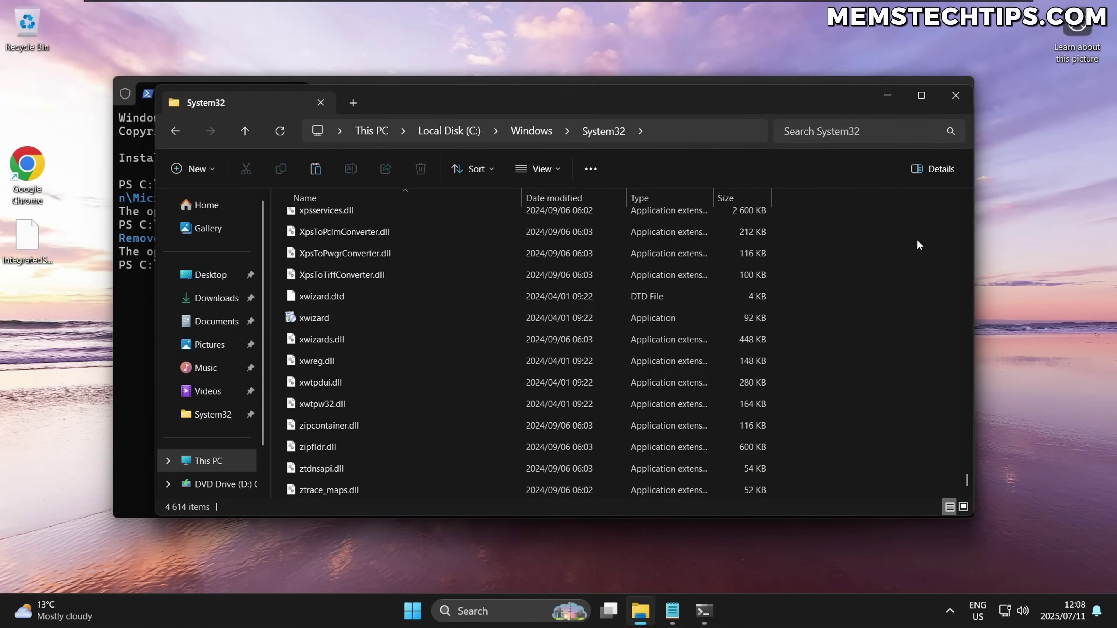
- Close the System32 folder window and delete the desktop copy of IntegratedServicesRegionPolicySet.json
click(955, 97)
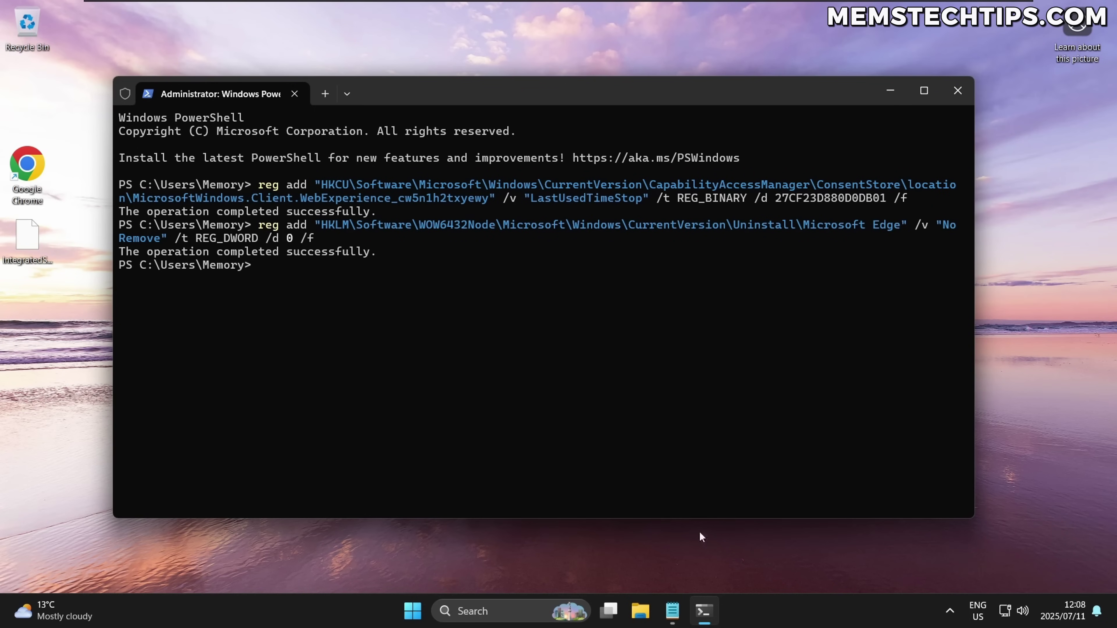
click(47, 280)
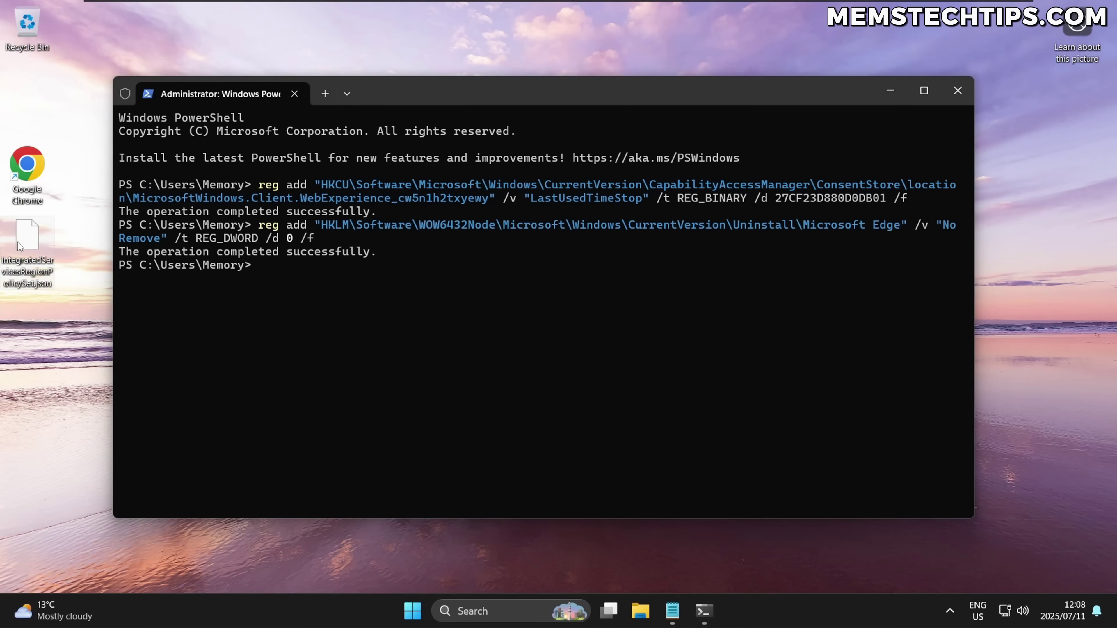
key(Delete)
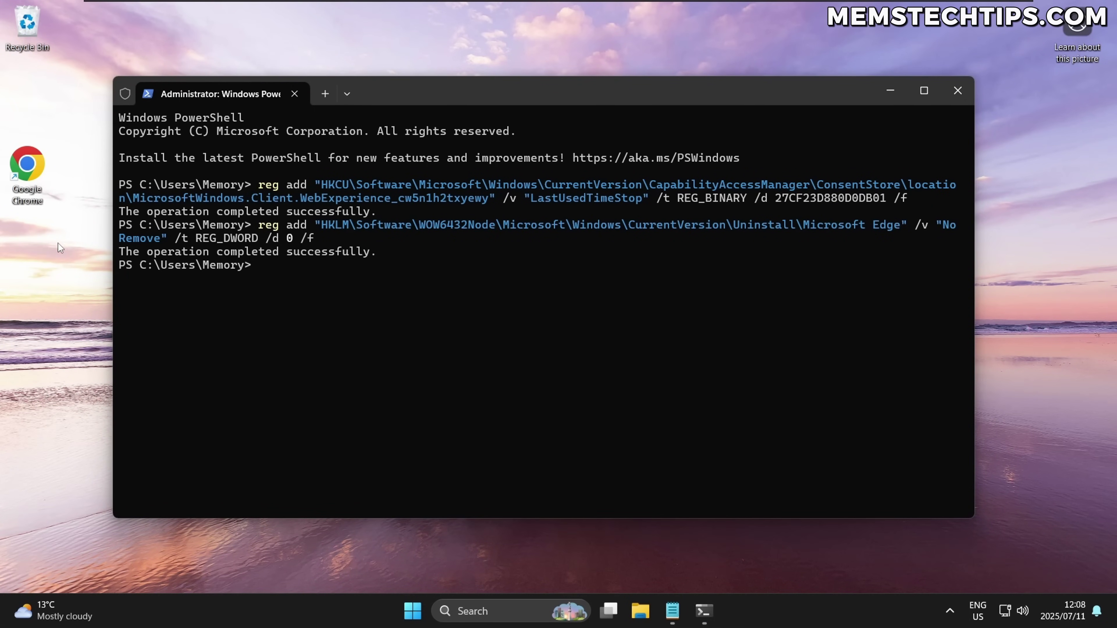
- Run the two optional reg delete cleanup commands from Notepad in PowerShell to remove the LastUsedTimeStop and NoRemove values
click(672, 611)
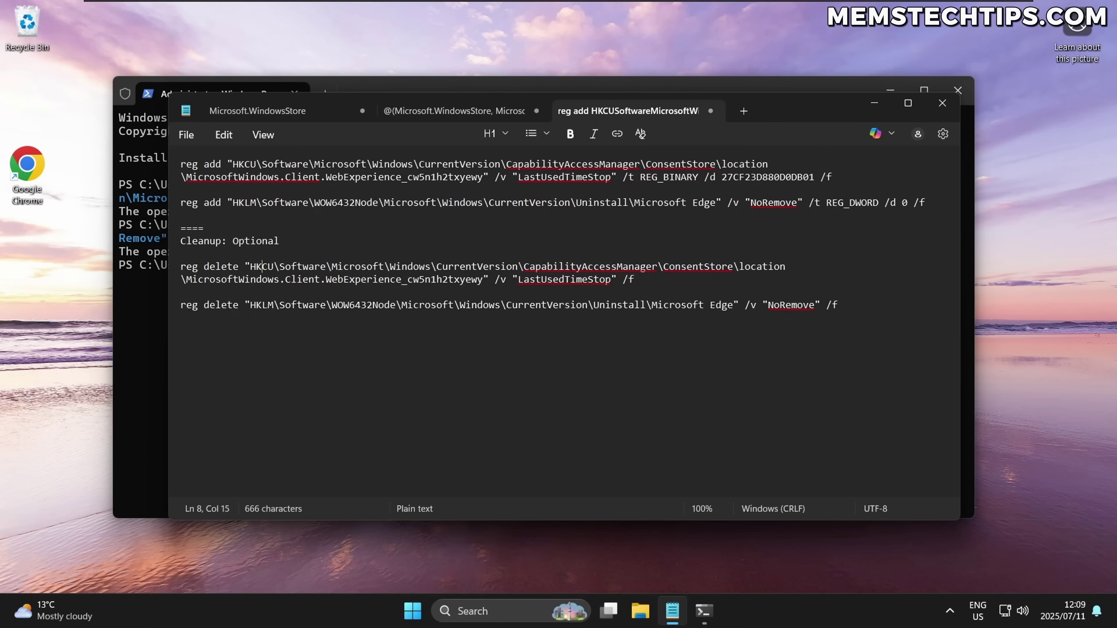
drag(839, 305, 175, 269)
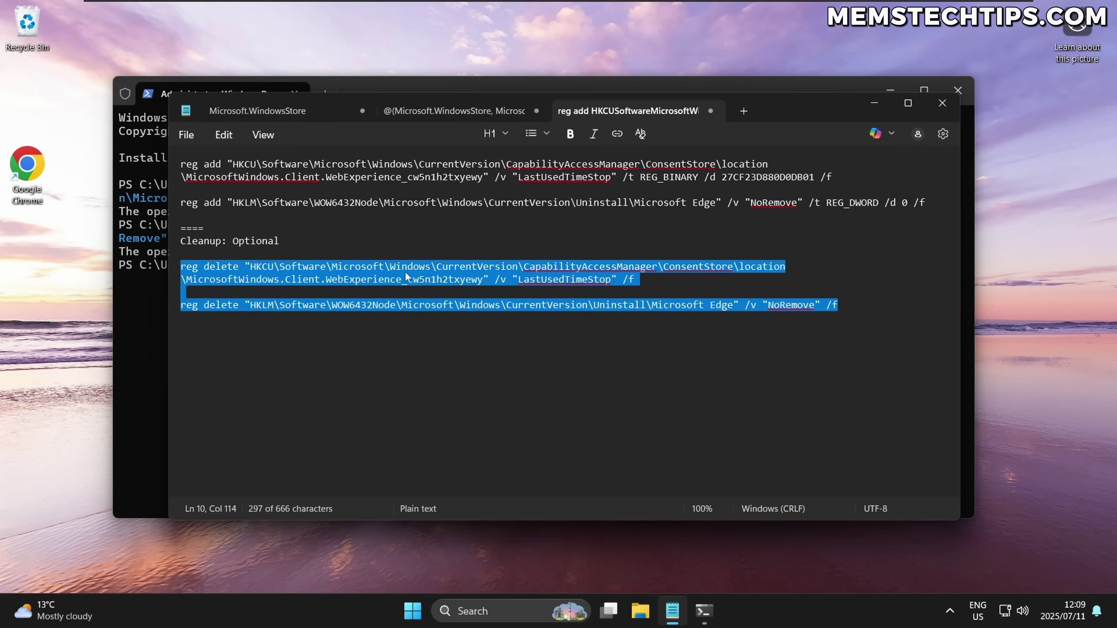
drag(279, 241, 166, 241)
drag(838, 305, 178, 267)
click(161, 351)
right_click(627, 454)
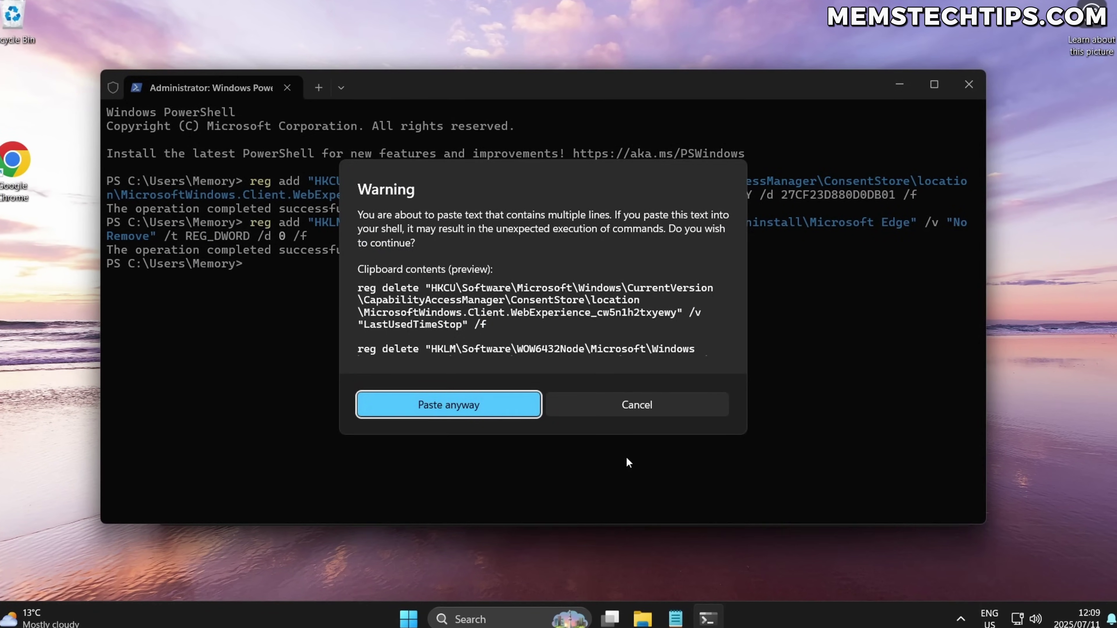
click(510, 409)
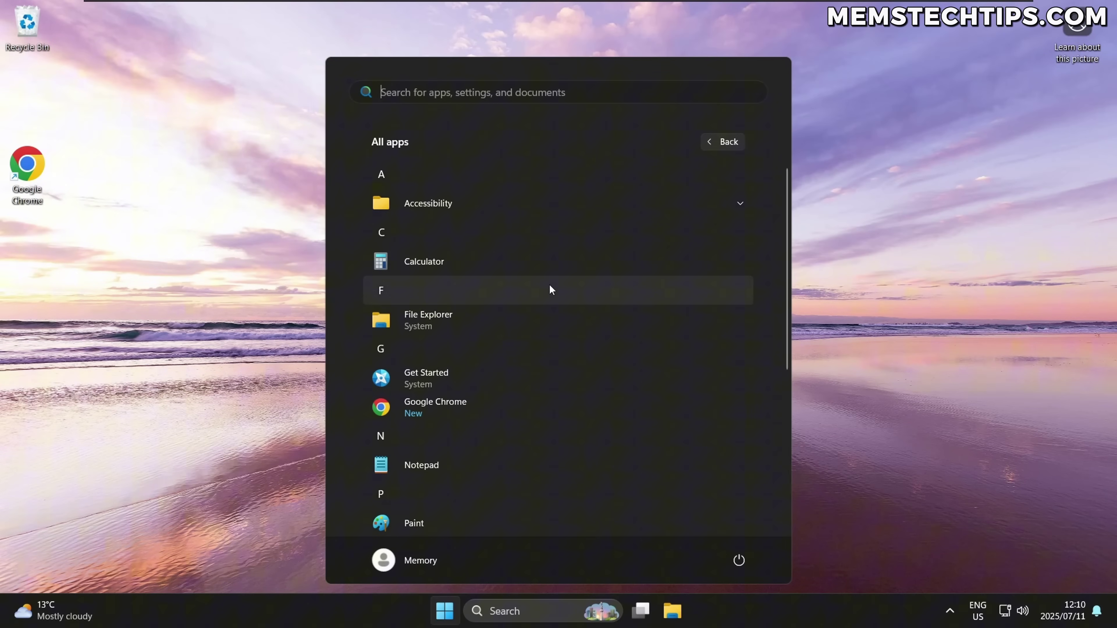
- Uninstall Calculator from the full list of apps in Start and confirm its removal
scroll(616, 308, down, 2)
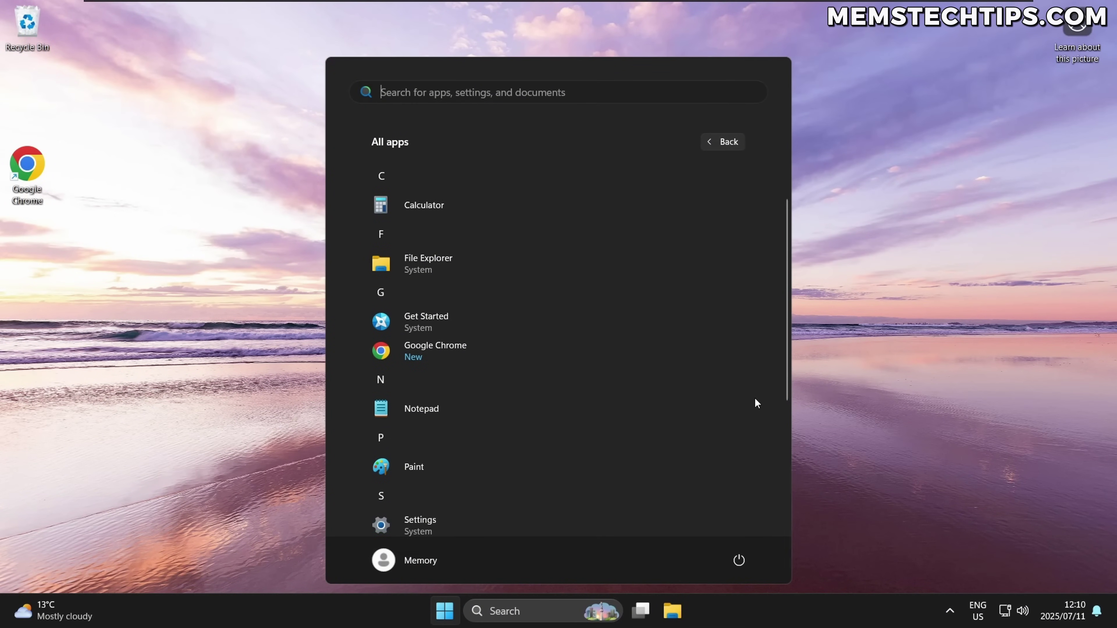
scroll(554, 341, up, 2)
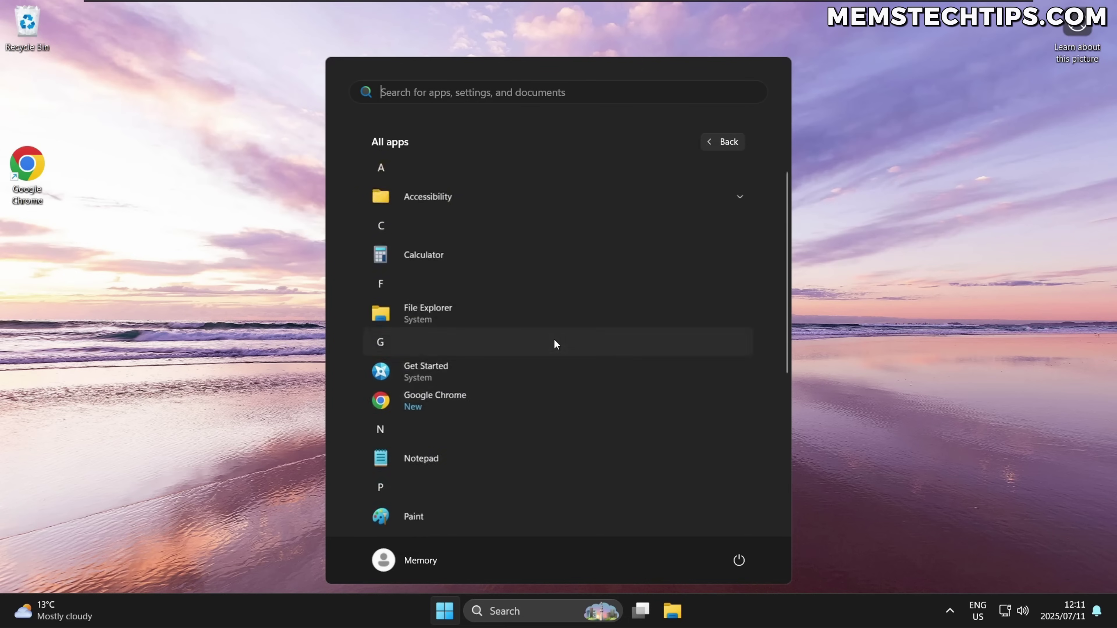
right_click(419, 257)
click(471, 317)
click(607, 215)
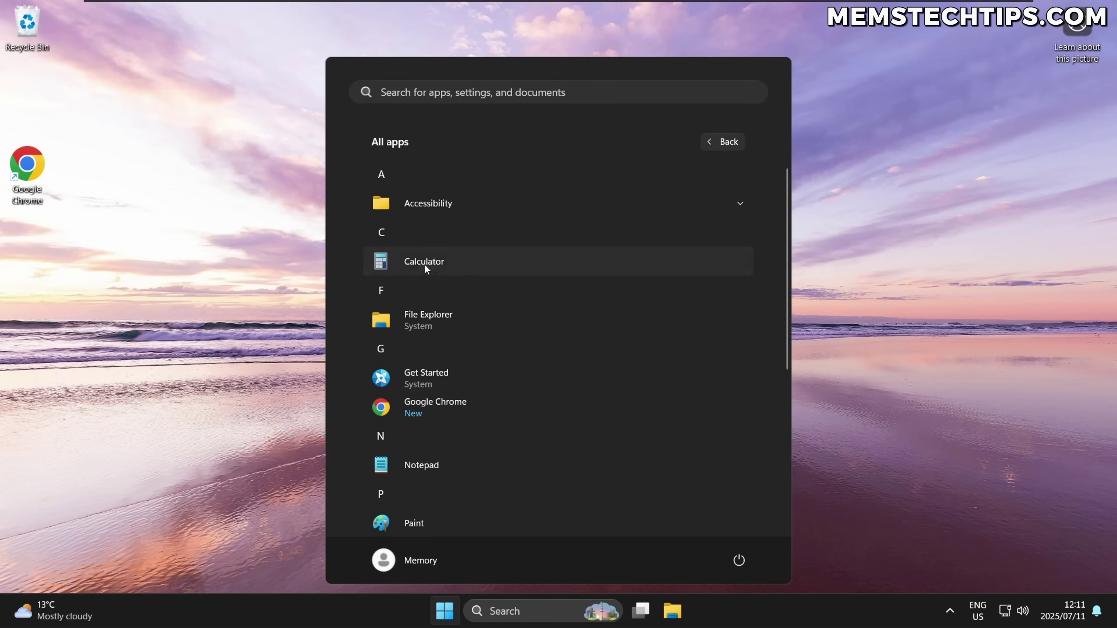
- Download Windows Calculator Installer.exe from the Microsoft Store web page in Chrome and run it
click(242, 315)
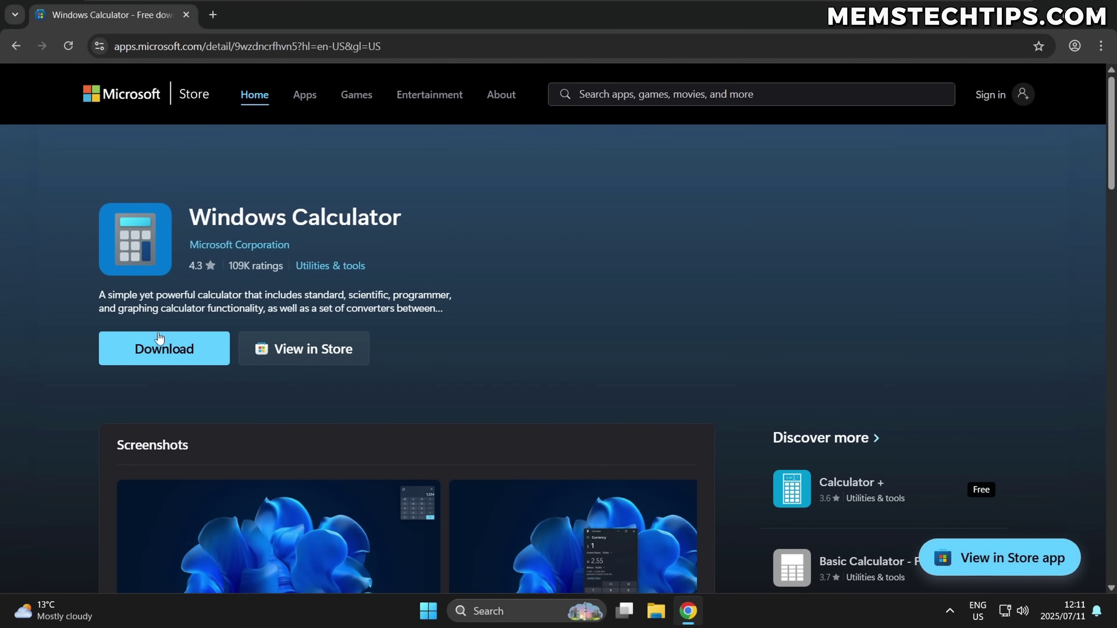
drag(191, 217, 212, 217)
click(199, 350)
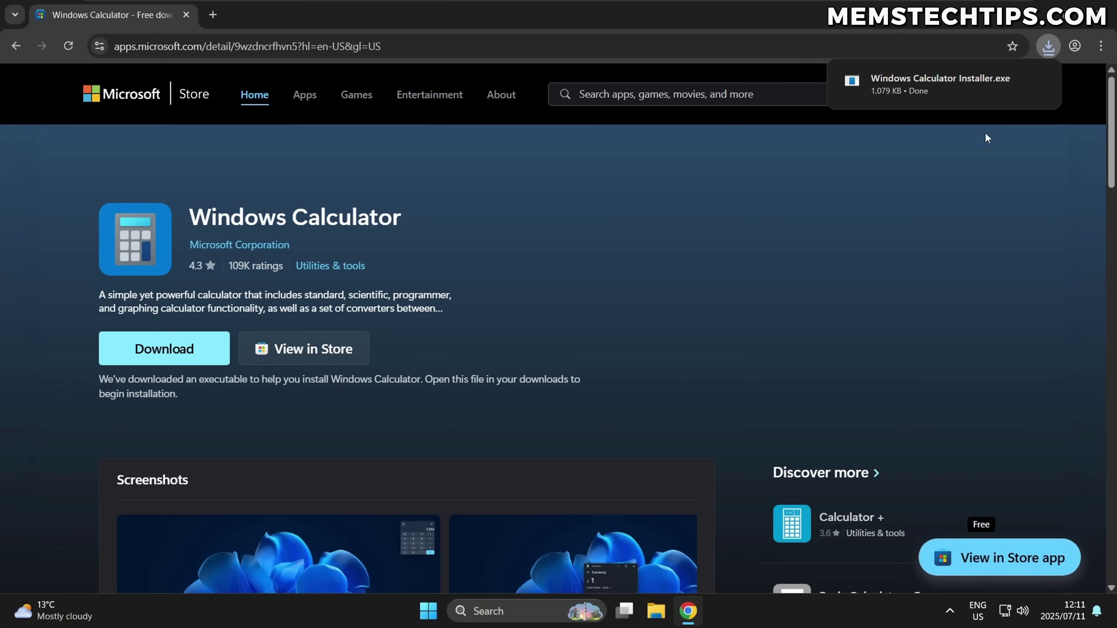
click(956, 81)
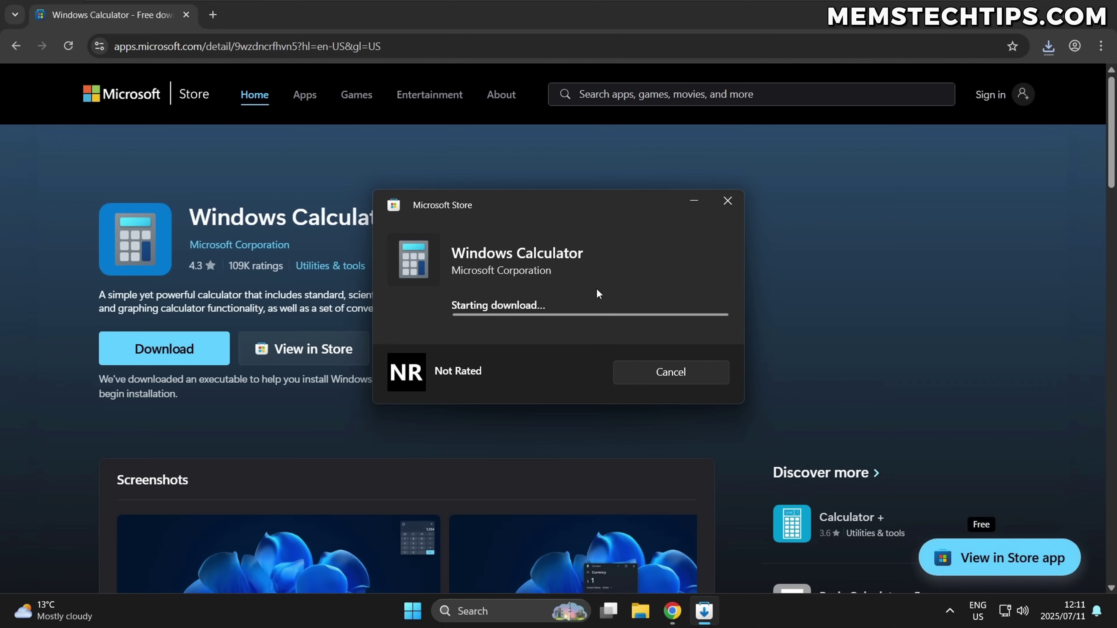
- Check the full list of apps in Start, view the reinstalled Calculator mid-screen, and close it
click(412, 610)
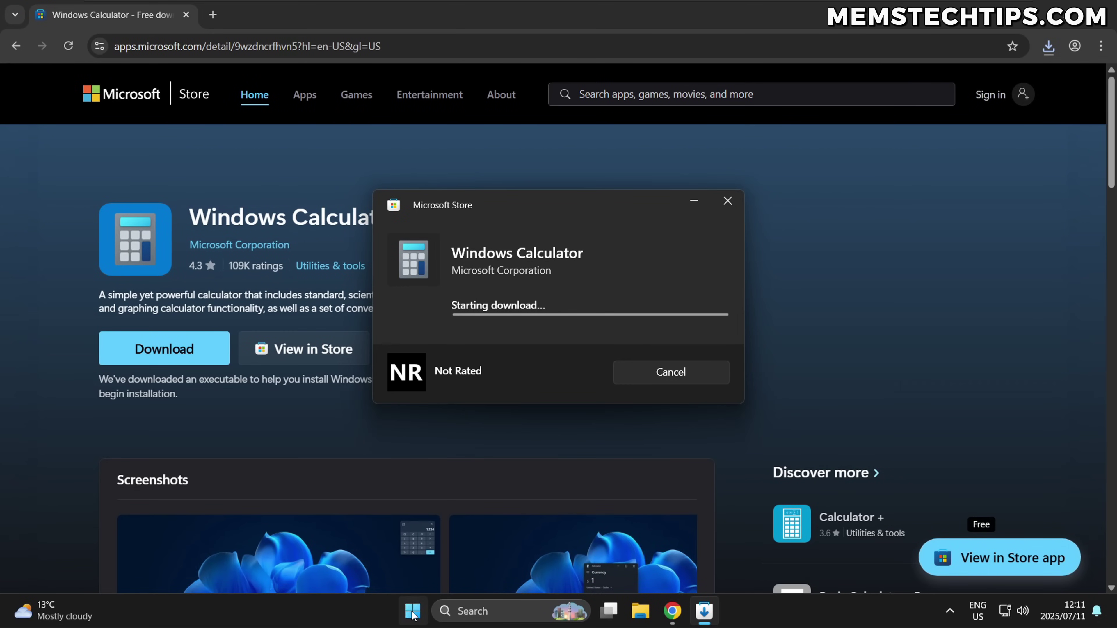
click(716, 142)
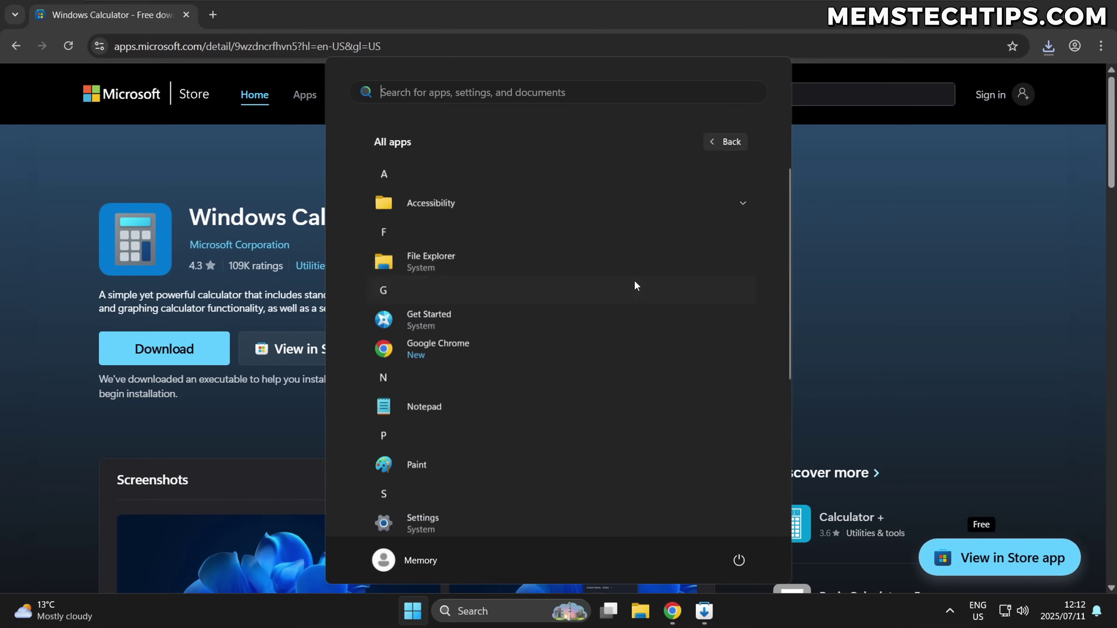
scroll(630, 285, down, 3)
scroll(628, 288, down, 2)
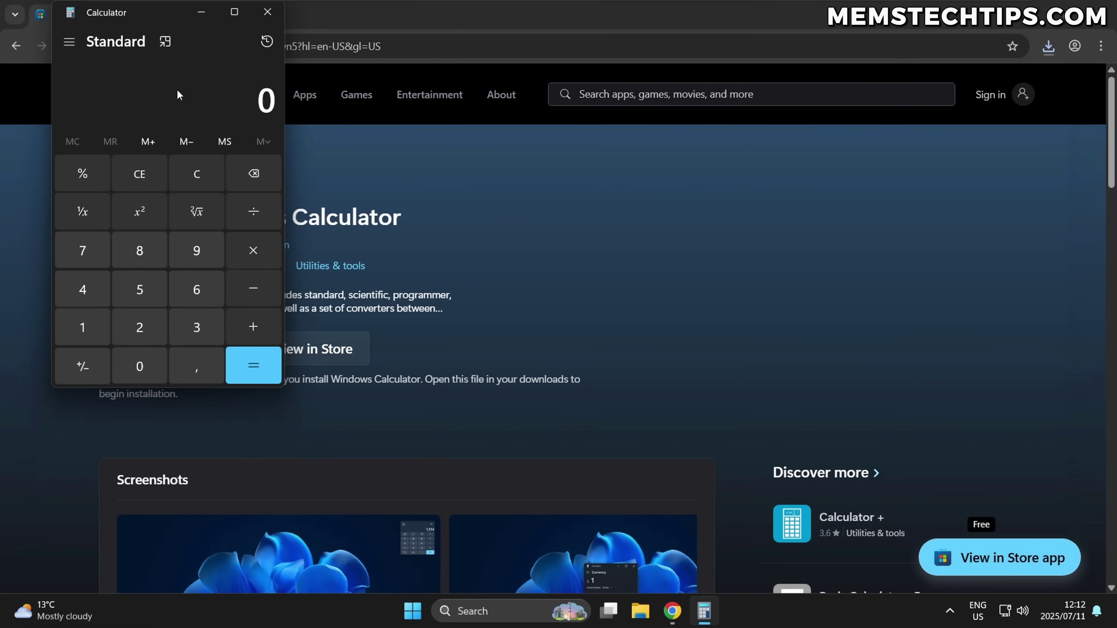
drag(142, 19, 491, 177)
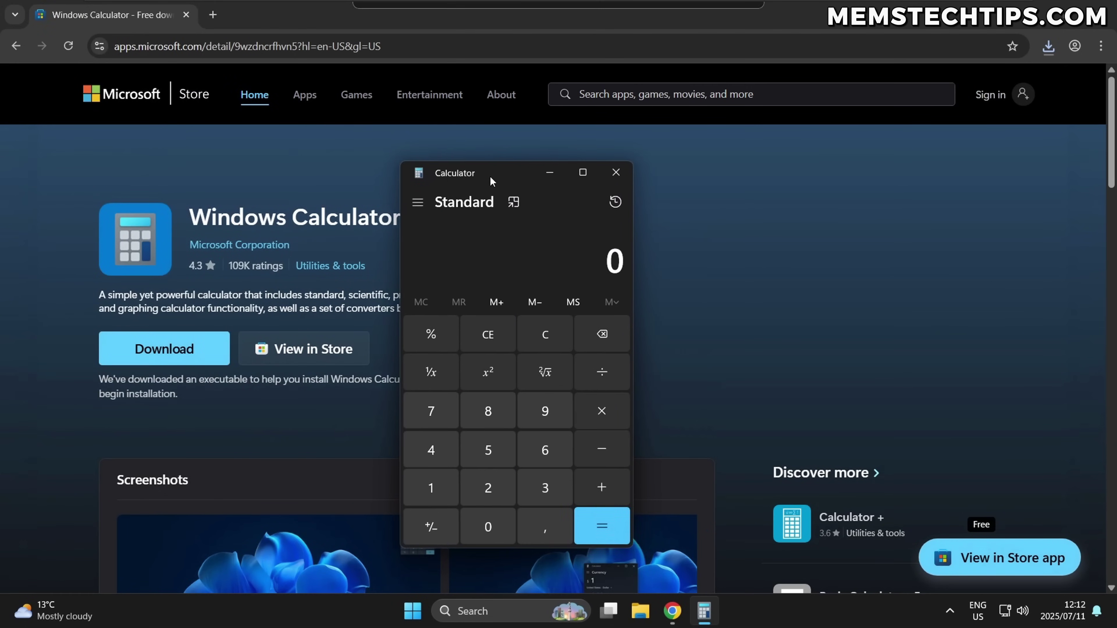
click(615, 172)
- Locate Calculator in the full list of apps in Start and close the Chrome window
click(429, 611)
click(715, 144)
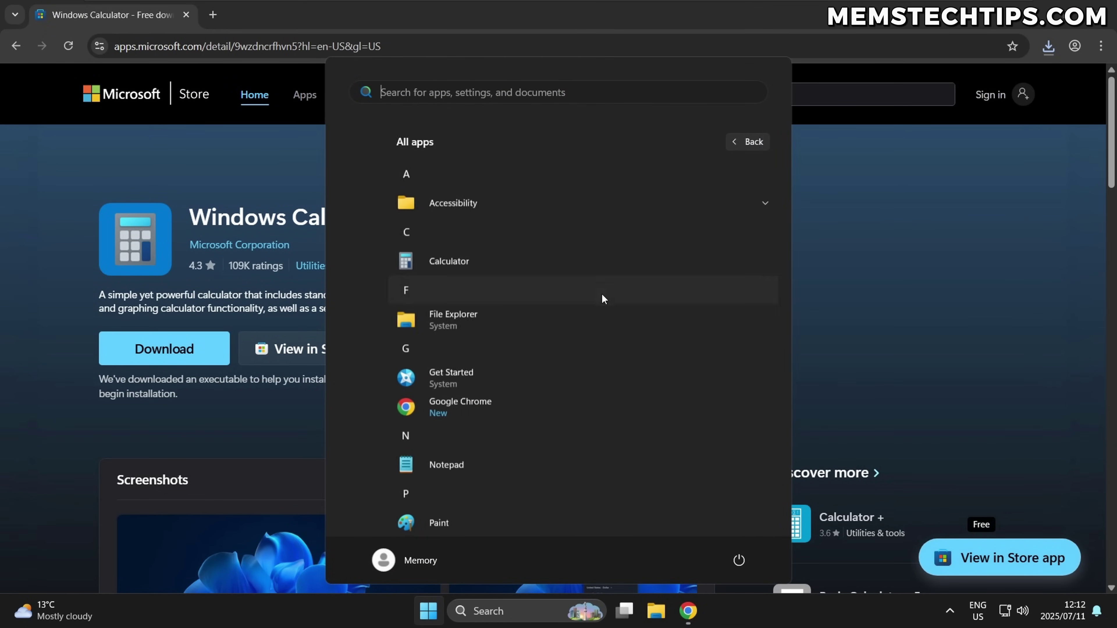
click(422, 261)
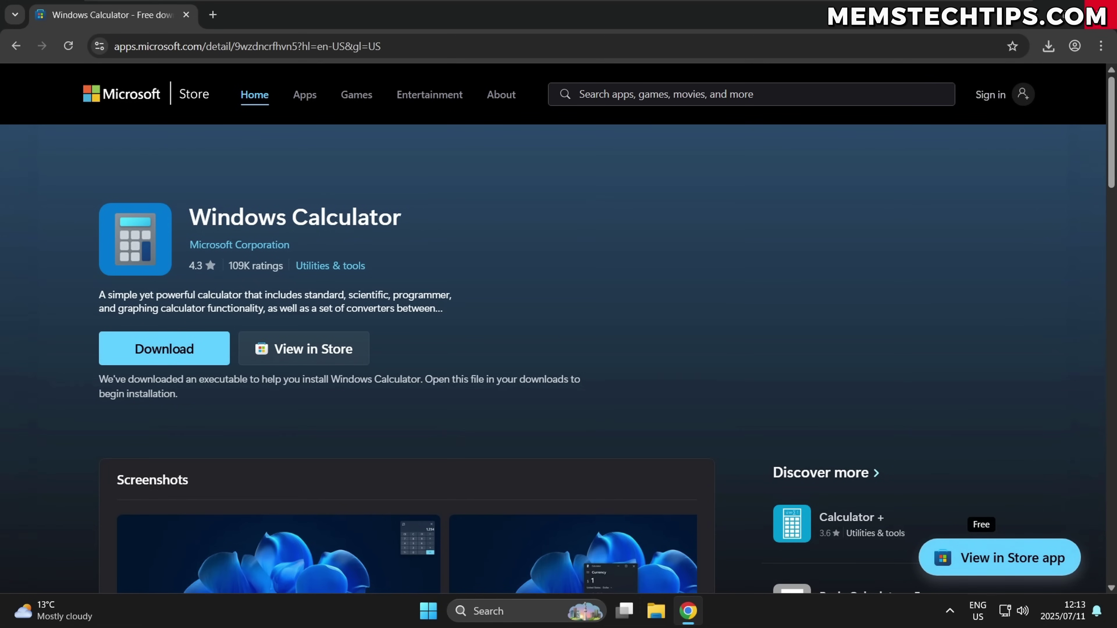
click(1103, 12)
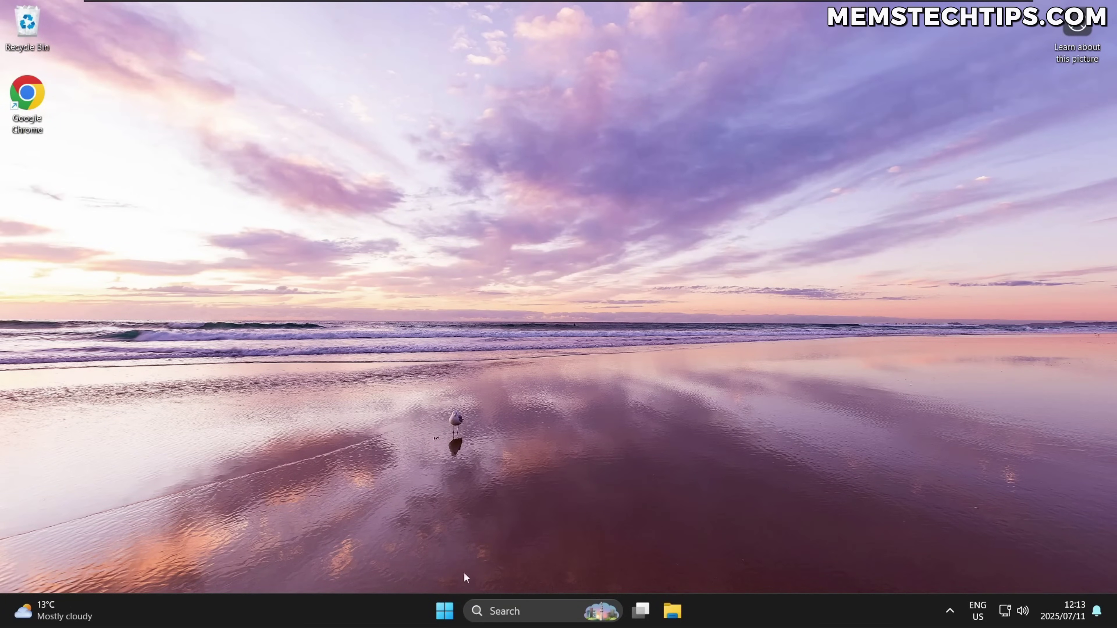
- Reinstall Microsoft Store by running wsreset -i in an administrator PowerShell window, and check the Windows notifications
right_click(445, 609)
click(481, 403)
click(484, 427)
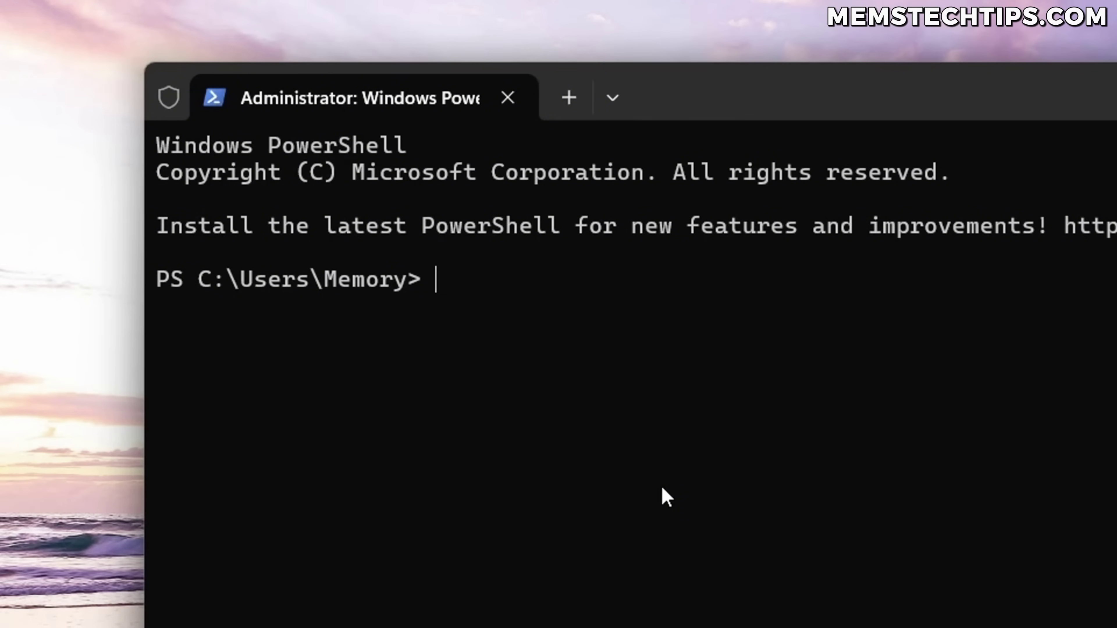
text(wsreset )
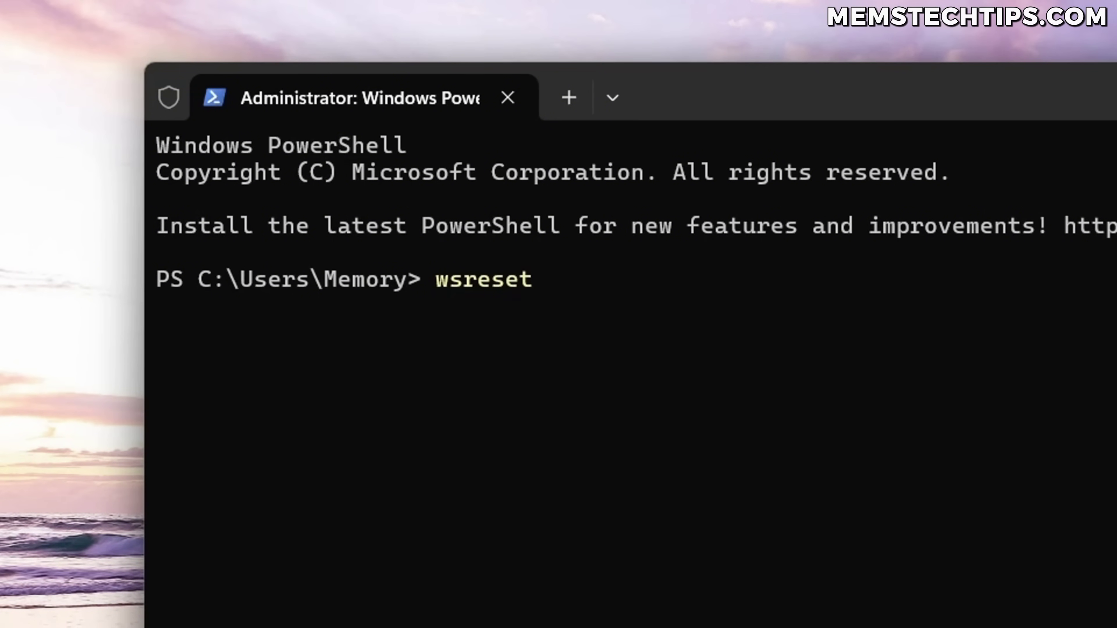
text(-i)
key(Return)
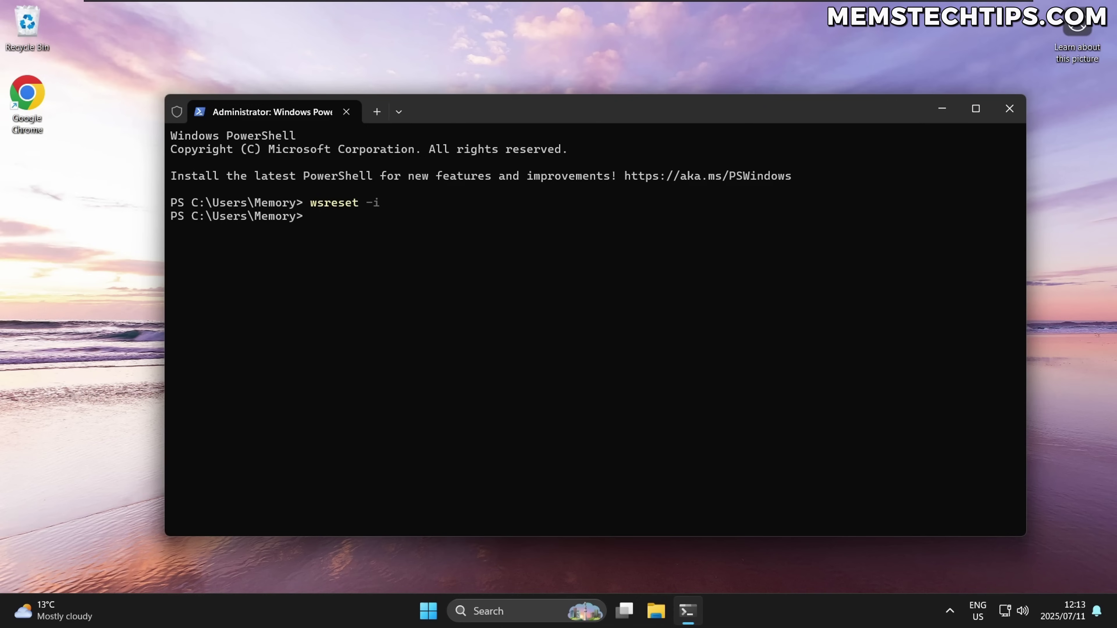
click(1081, 618)
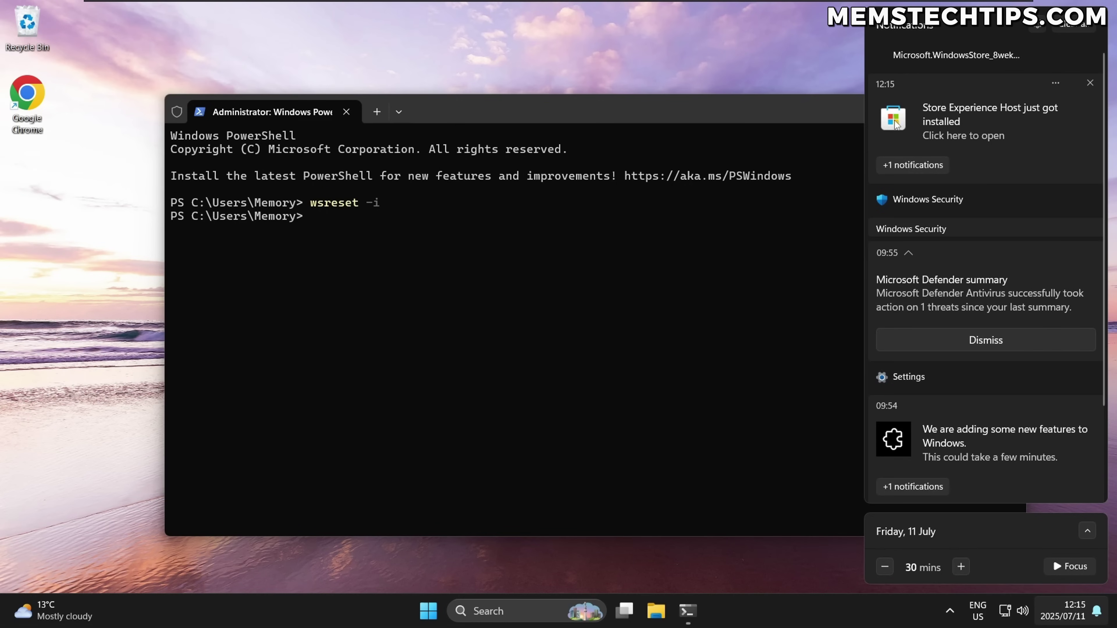
- Dismiss the notifications and open the reinstalled Microsoft Store from the full list of apps in Start
click(726, 333)
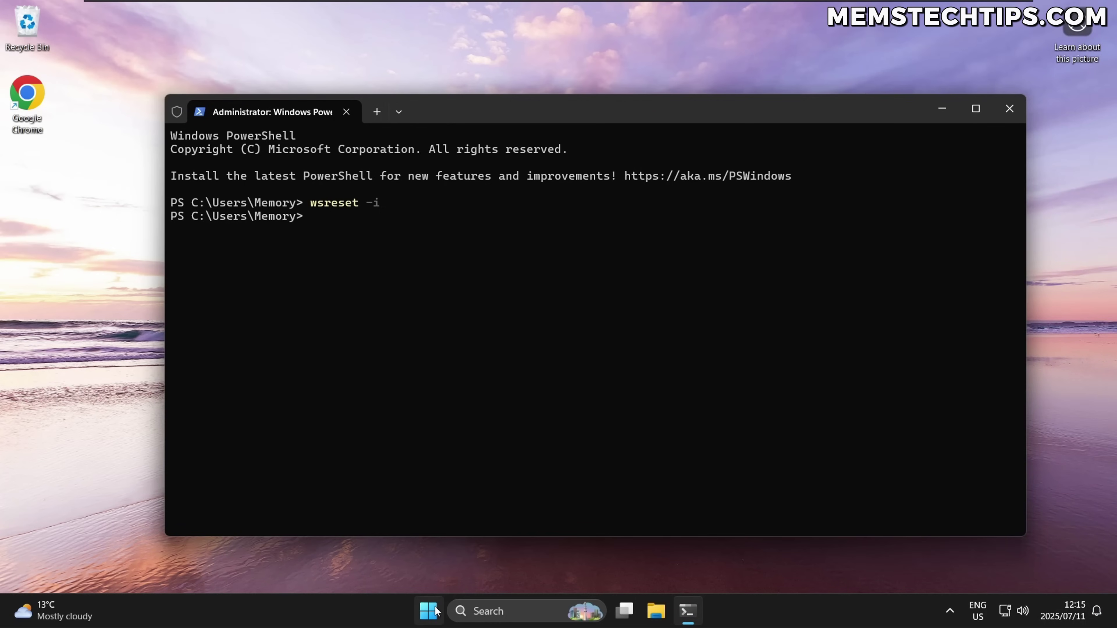
click(427, 610)
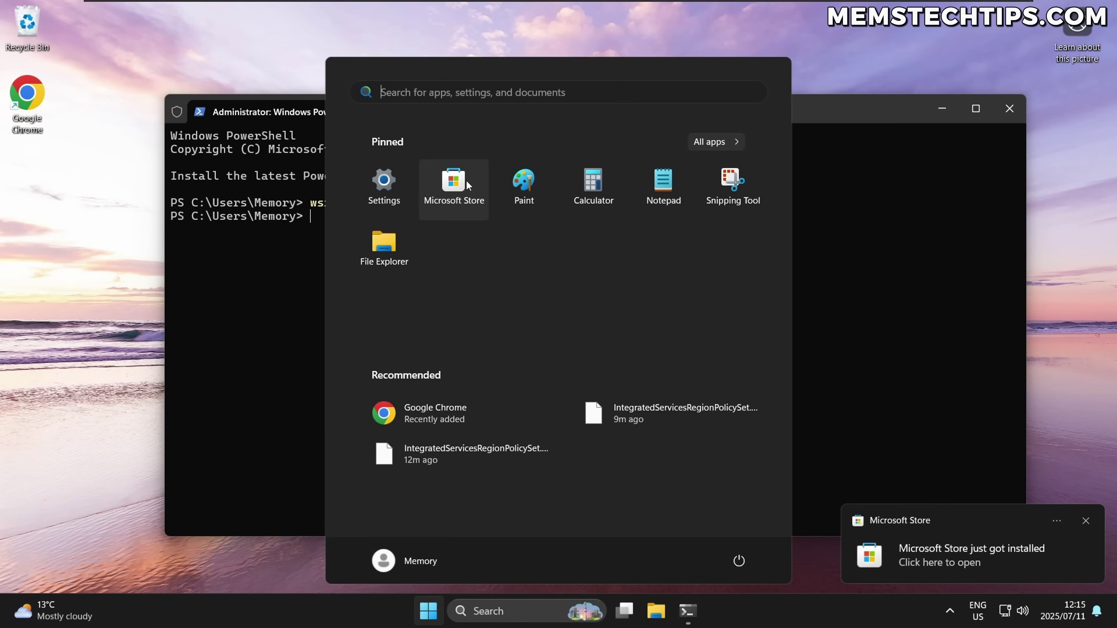
click(712, 141)
scroll(466, 303, down, 2)
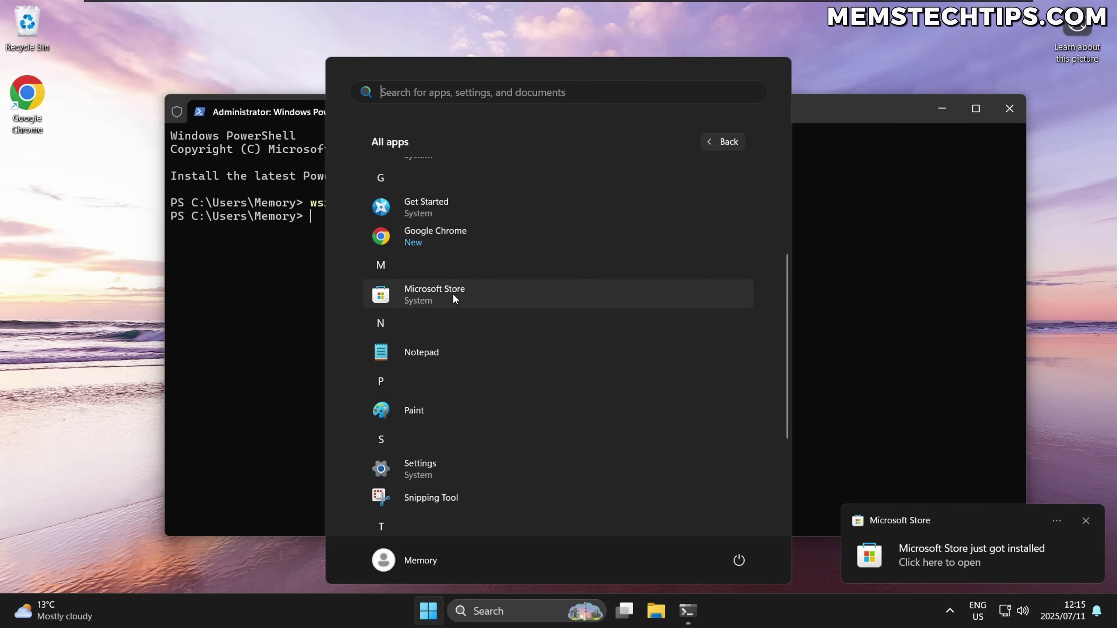
click(454, 298)
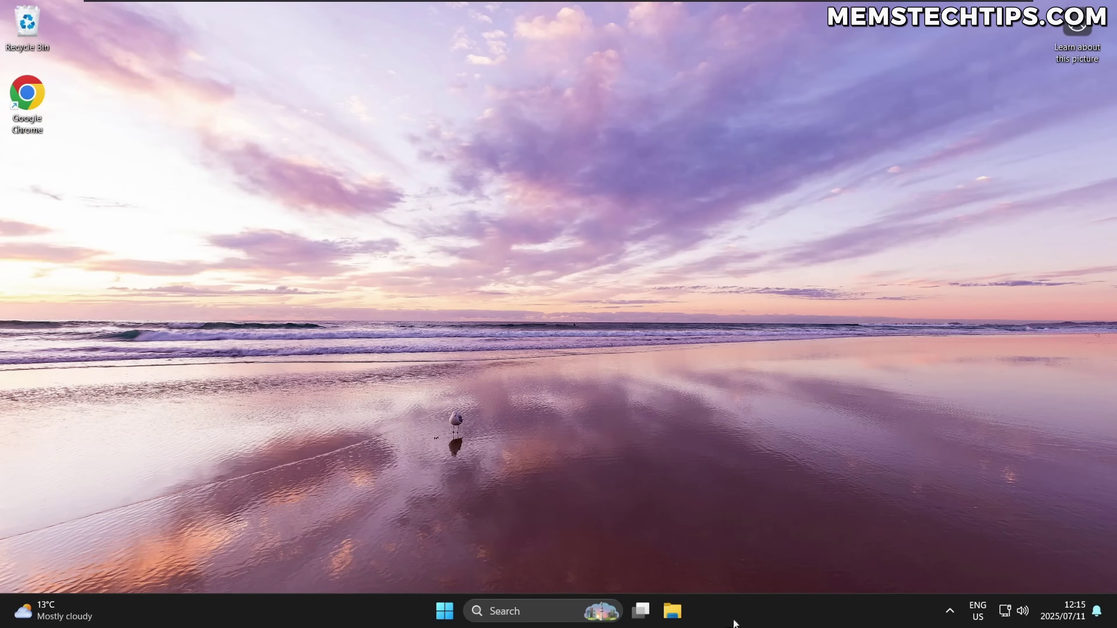
- Turn off Task view and Widgets in the taskbar settings and set Search to Hide
right_click(710, 603)
click(755, 580)
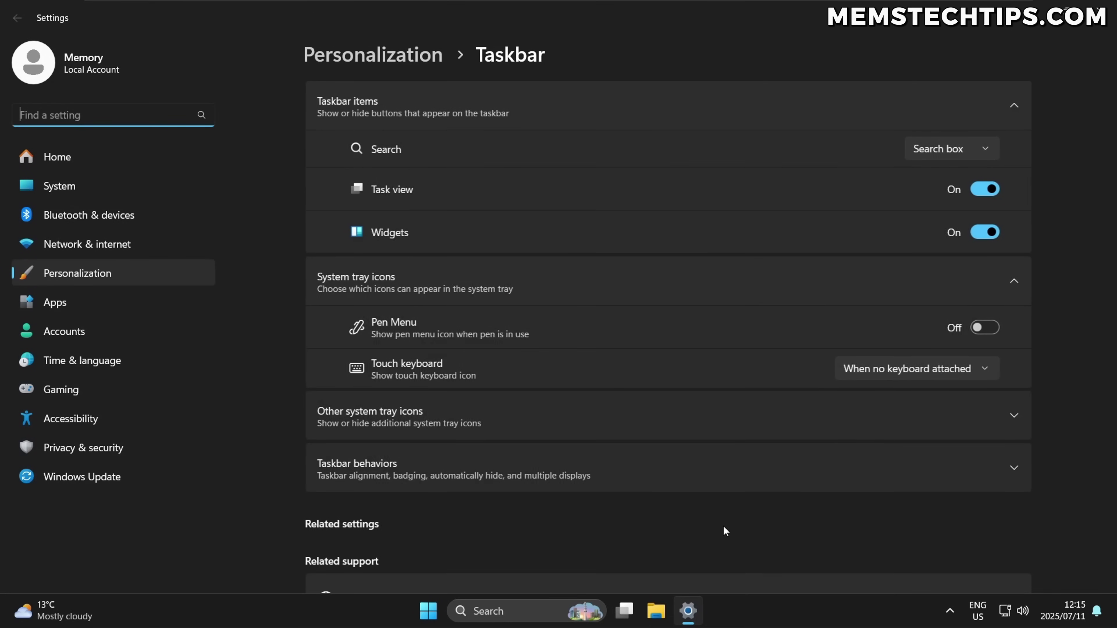
click(984, 189)
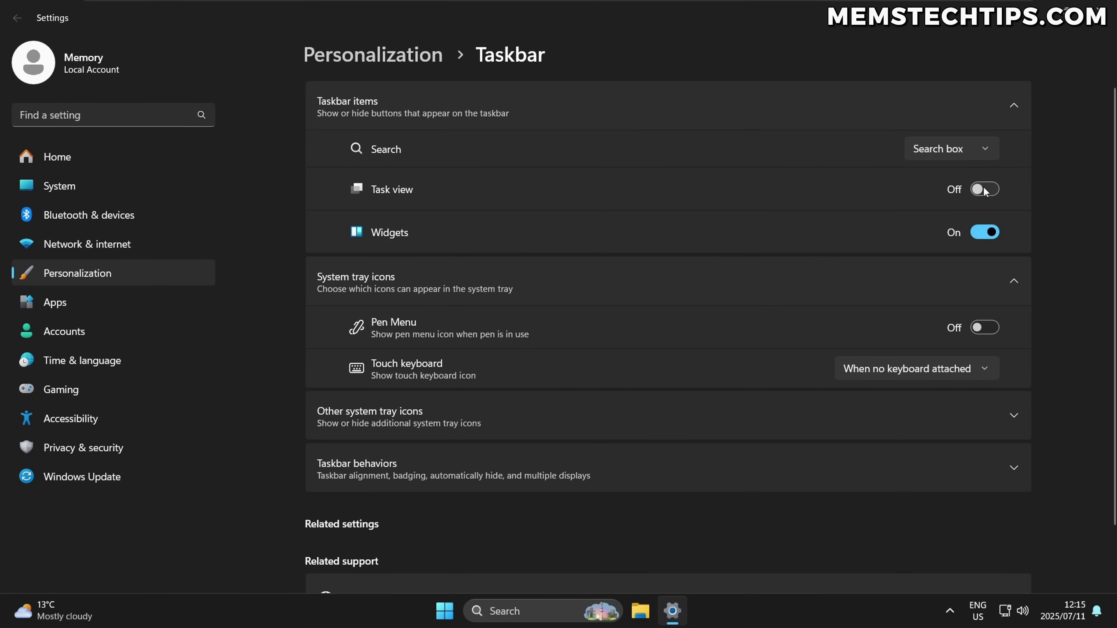
click(984, 232)
click(951, 148)
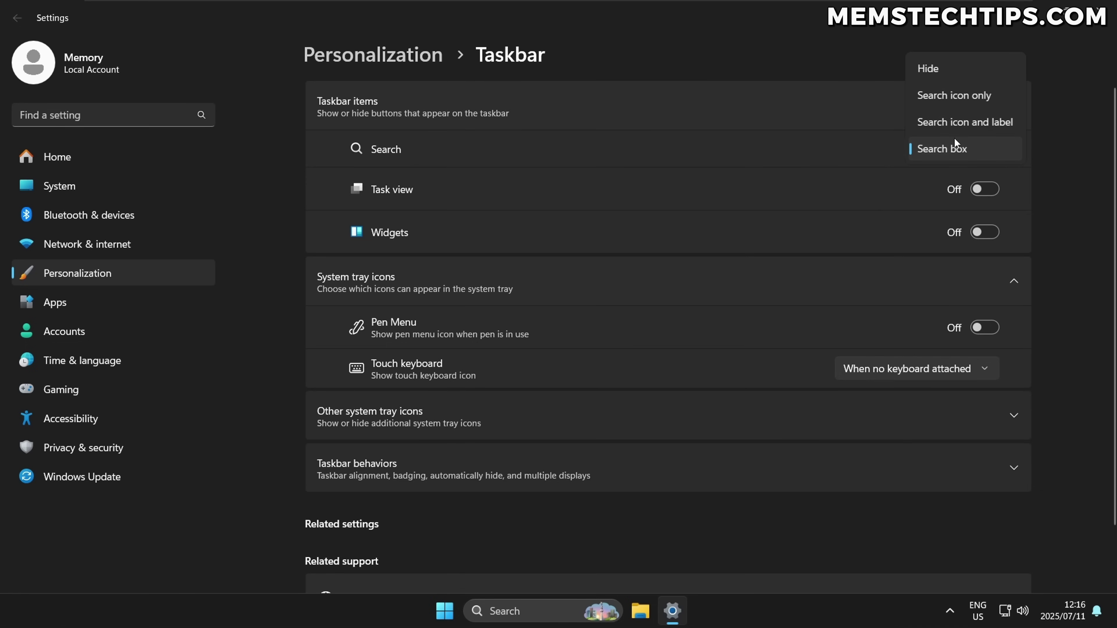
click(948, 68)
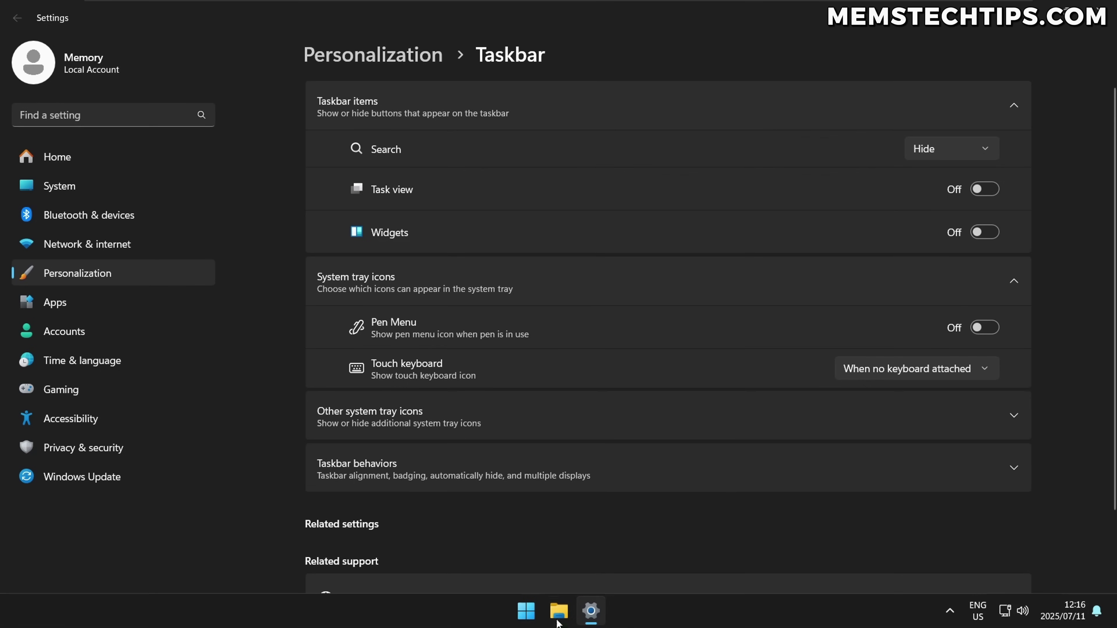
- Set the taskbar alignment to Left in the taskbar behaviors
click(938, 409)
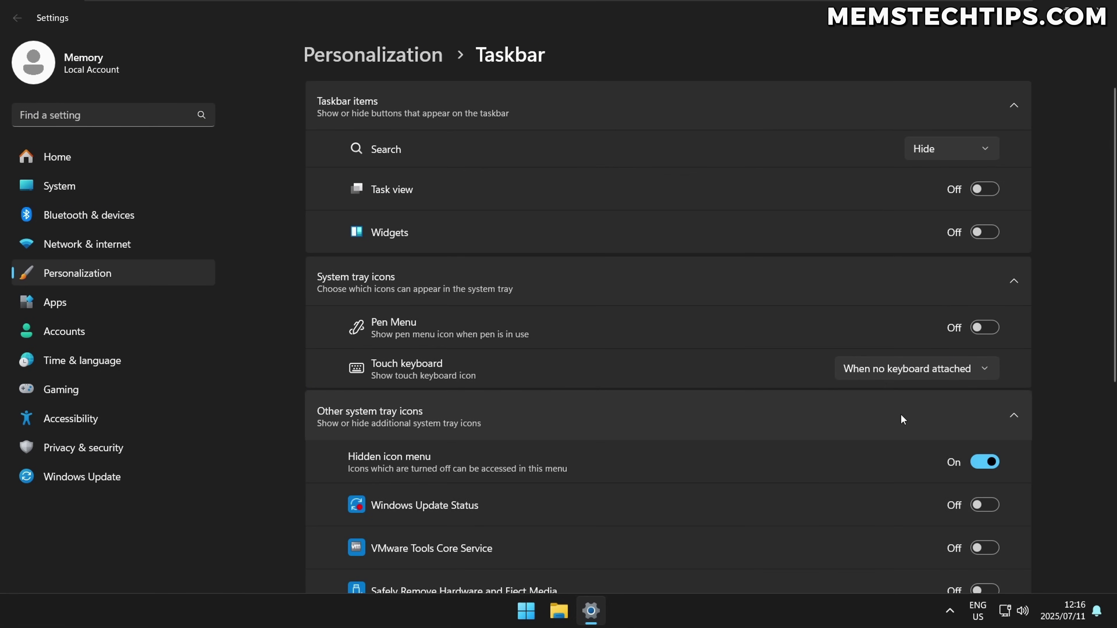
click(901, 414)
click(877, 461)
scroll(877, 458, down, 3)
click(932, 356)
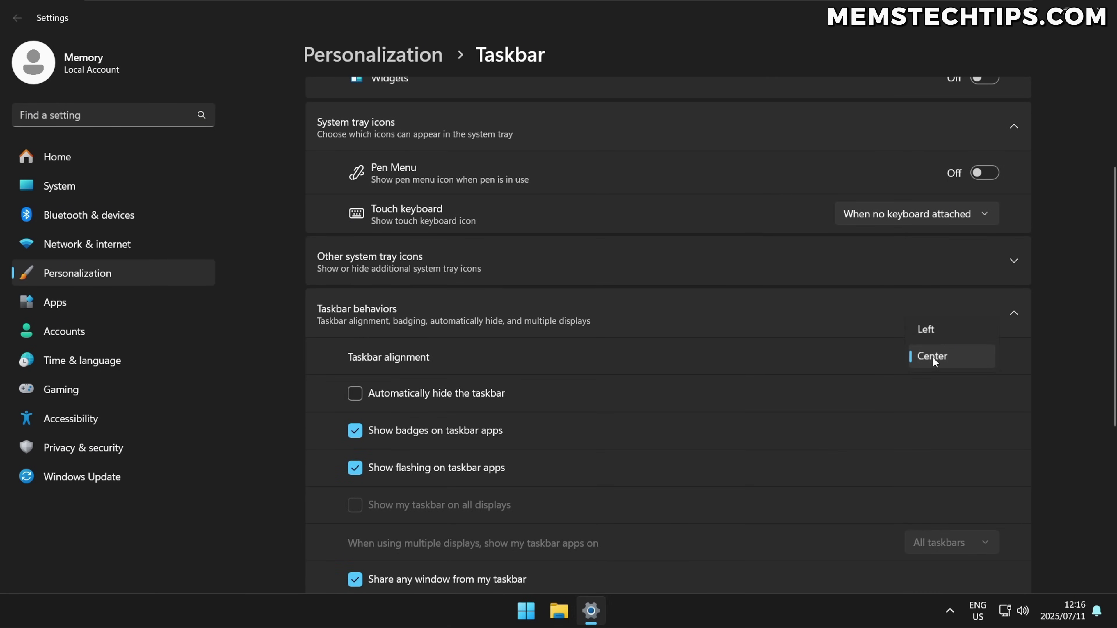
click(945, 330)
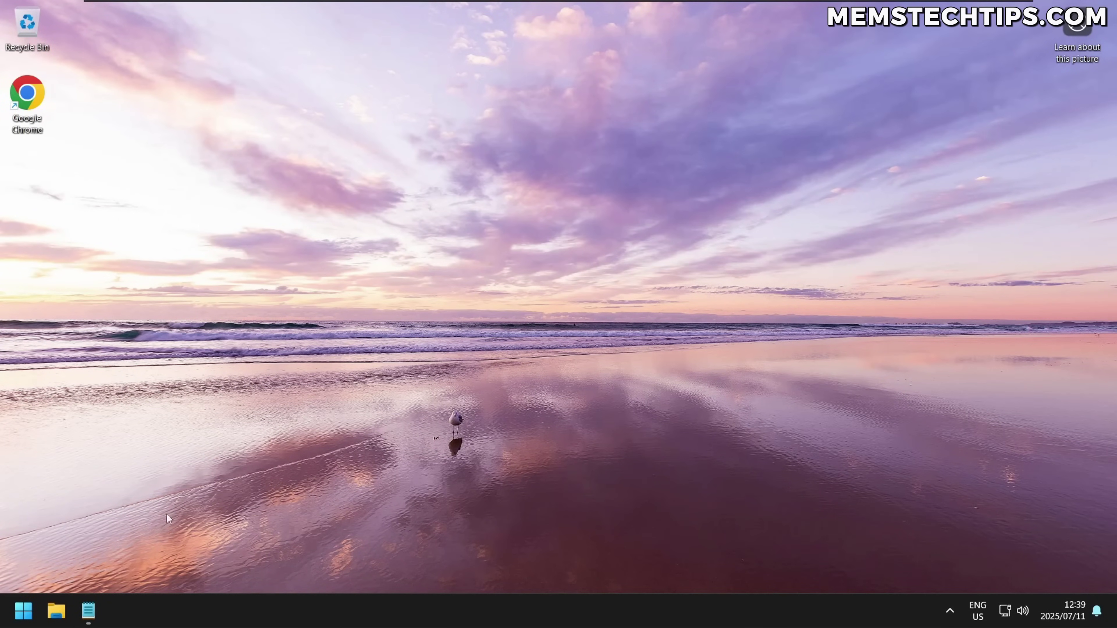
- Review the full list of remaining apps in Start from beginning to end
click(23, 610)
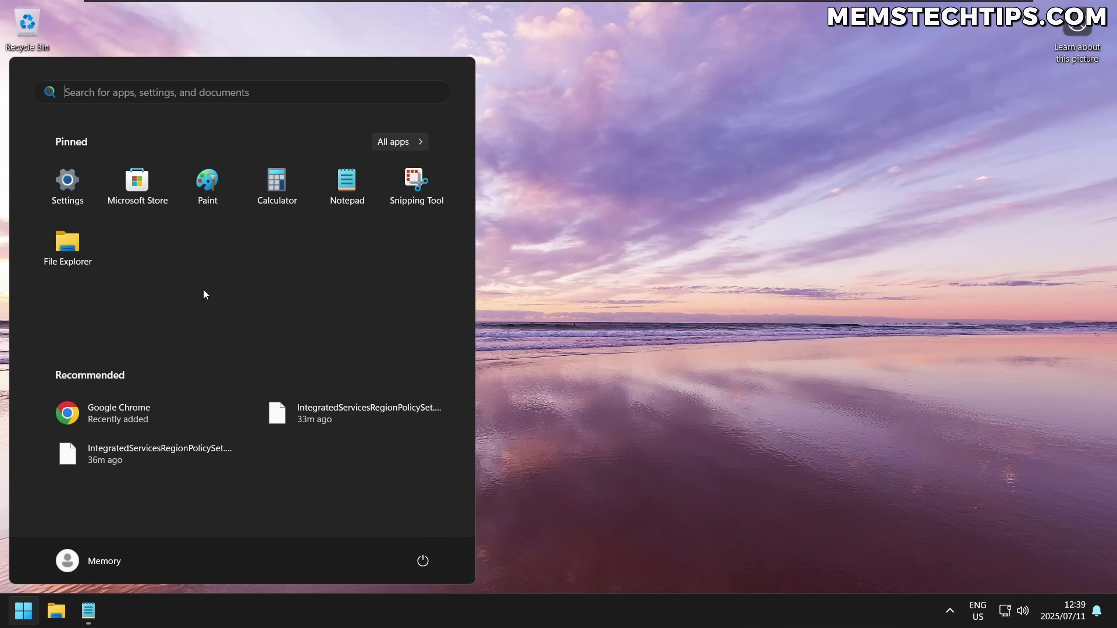
click(387, 142)
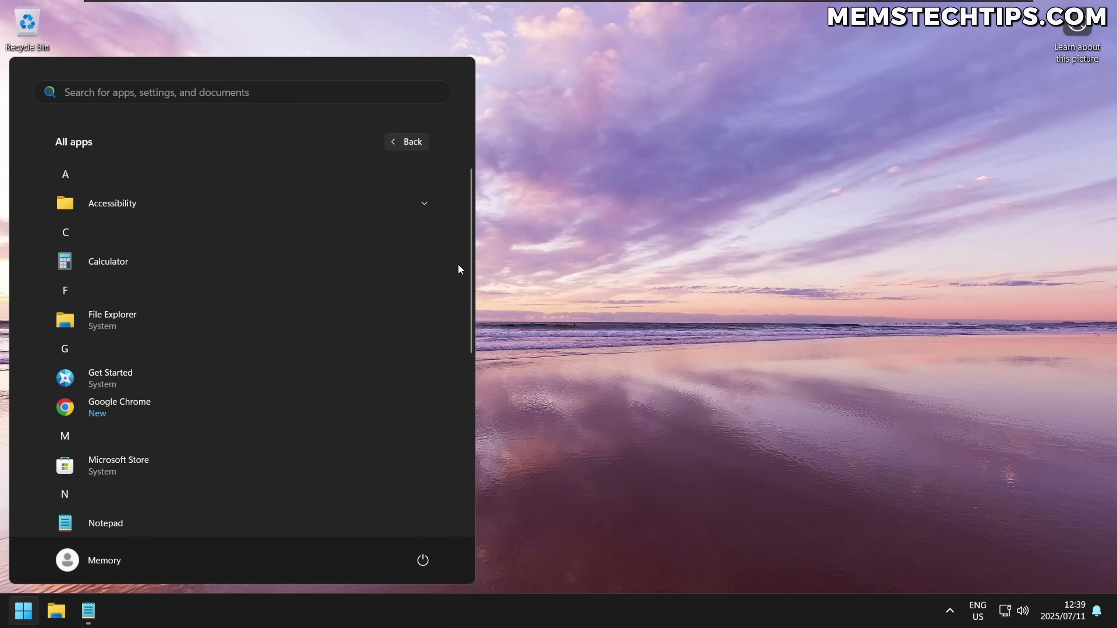
scroll(456, 270, down, 6)
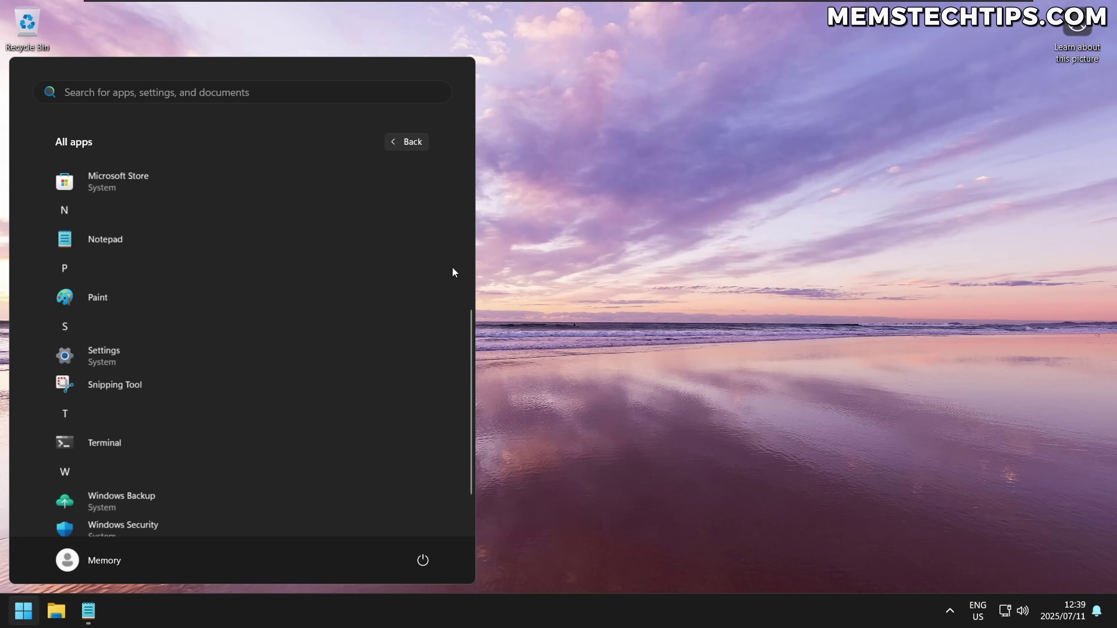
scroll(452, 272, down, 2)
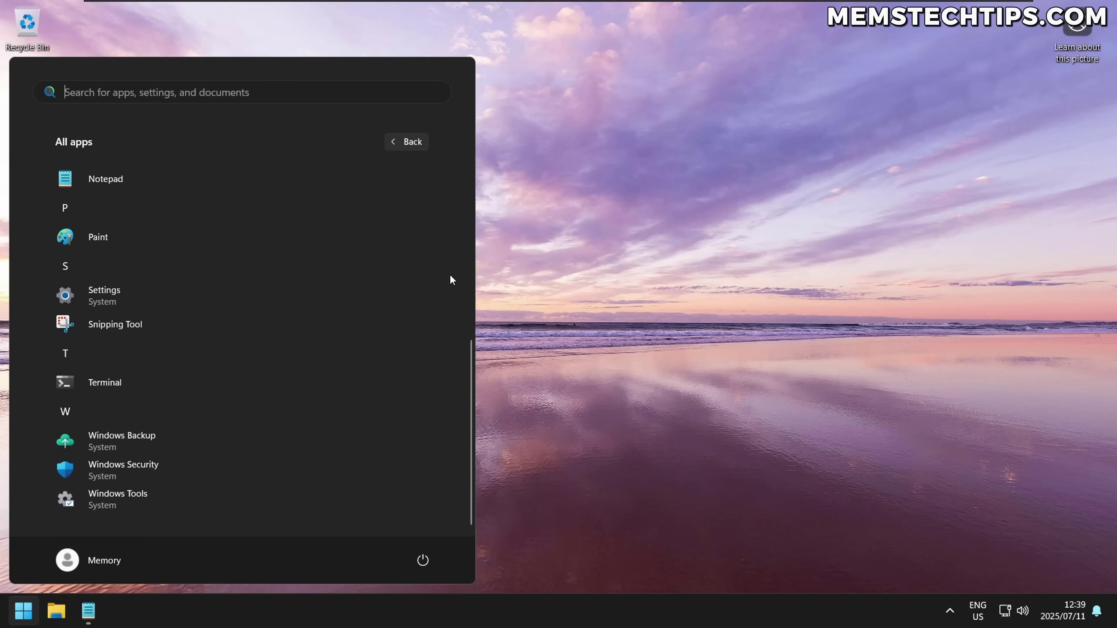
scroll(450, 276, up, 8)
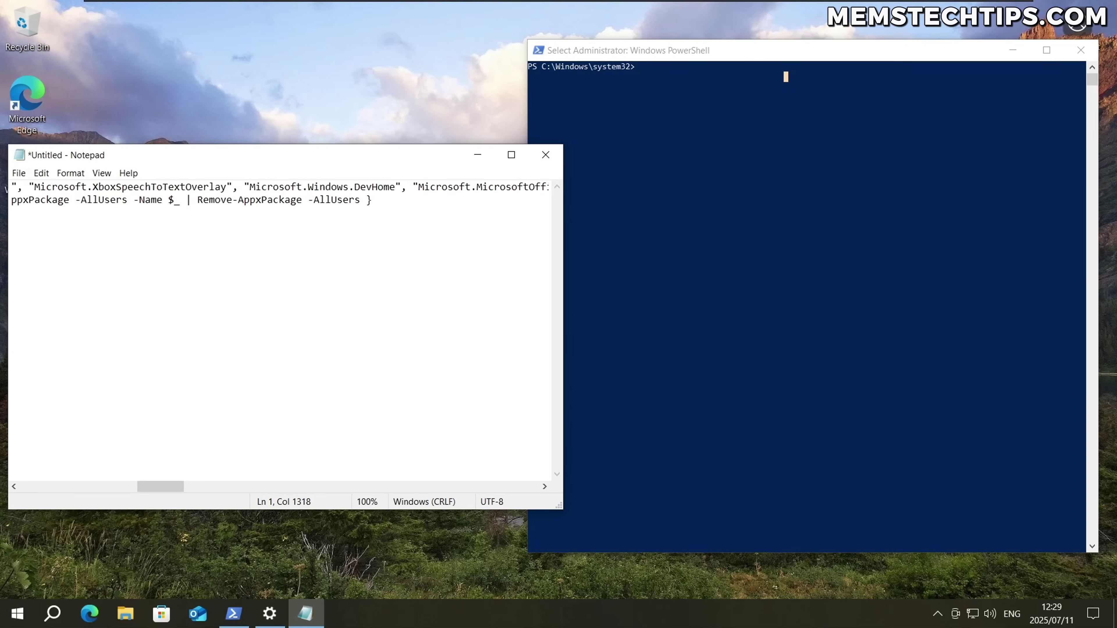
- Copy the whole app removal command from the untitled Notepad document into the administrator PowerShell window
key(ctrl+a)
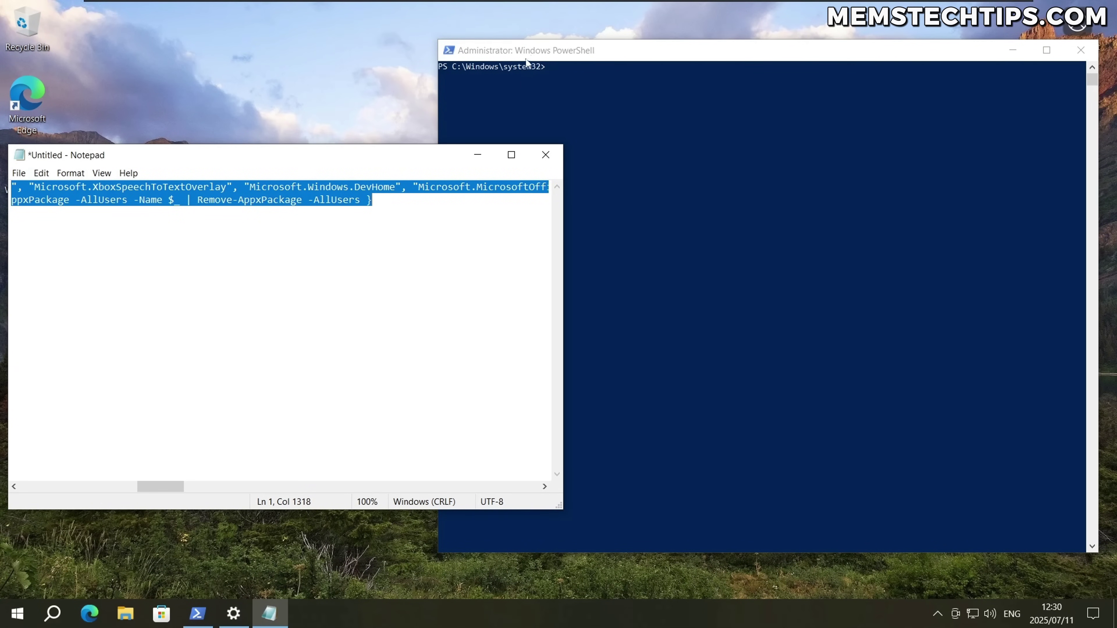
click(568, 91)
click(568, 95)
right_click(563, 161)
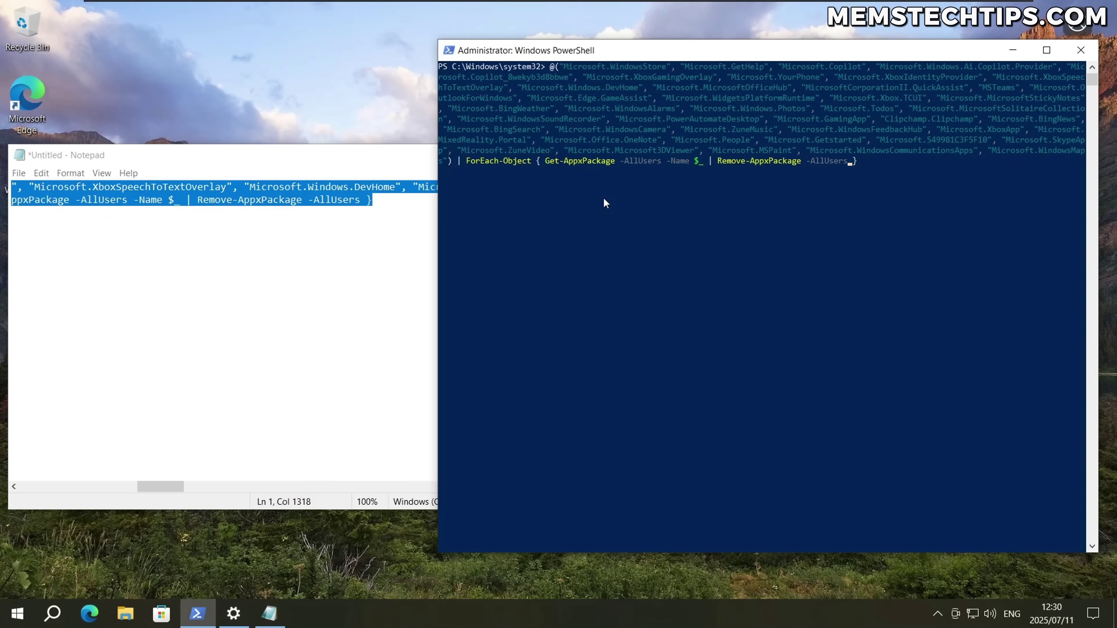
- Remove the -AllUsers parameter after Remove-AppxPackage in the PowerShell command and run it
key(Left)
key(Left)
key(BackSpace)
key(BackSpace)
key(BackSpace)
key(BackSpace)
key(BackSpace)
key(BackSpace)
key(BackSpace)
key(BackSpace)
key(BackSpace)
key(Return)
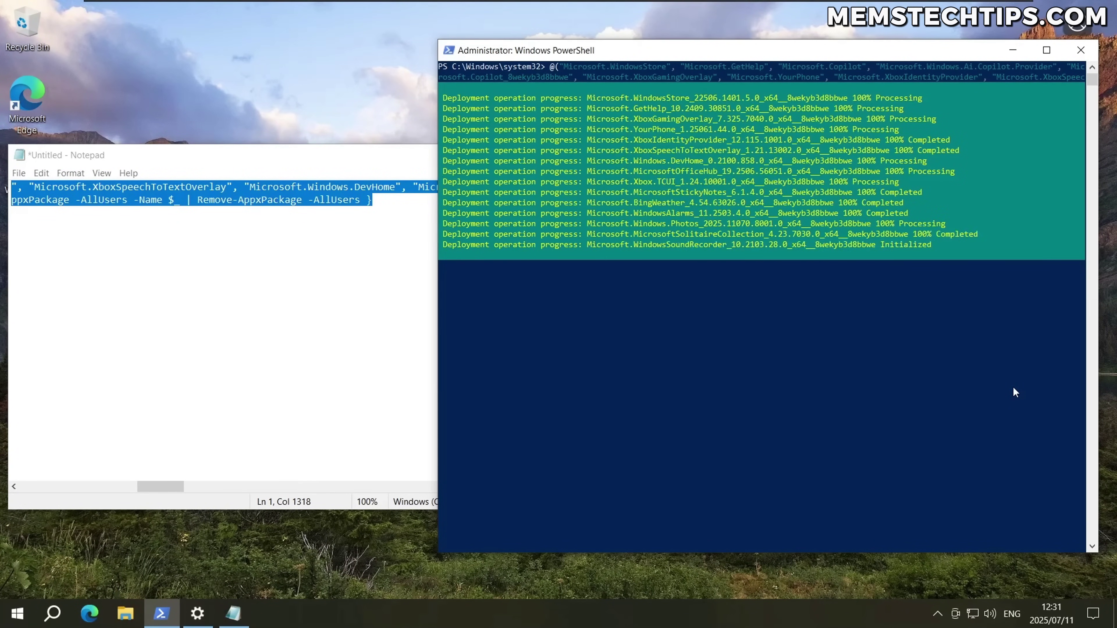
- Locate OneDrive in the Start app list and uninstall Microsoft OneDrive through Programs and Features
click(17, 614)
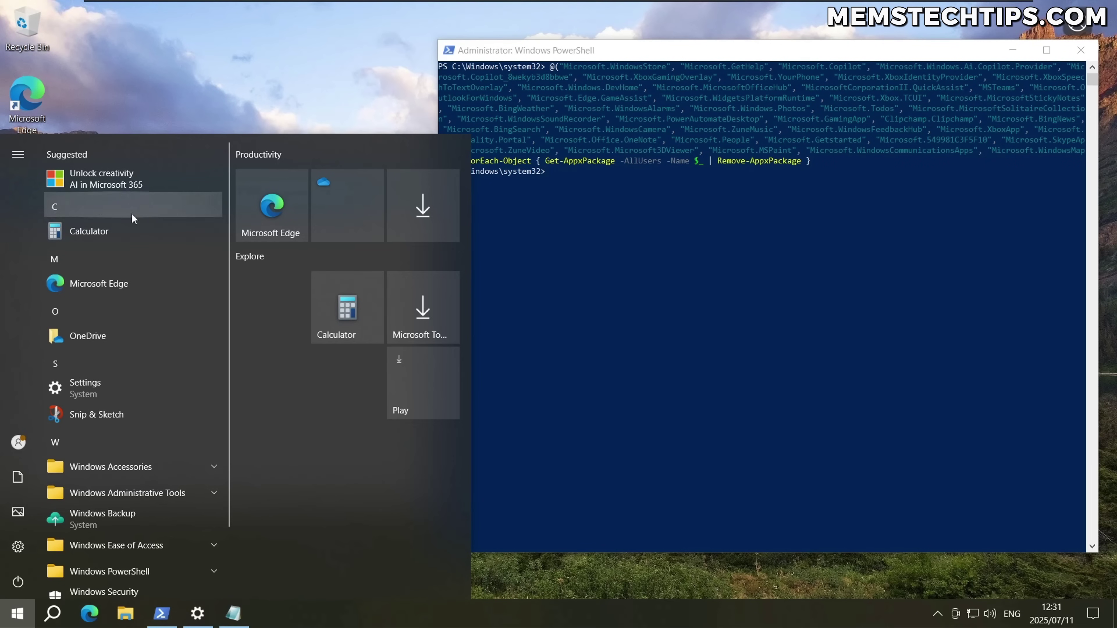
scroll(141, 230, down, 2)
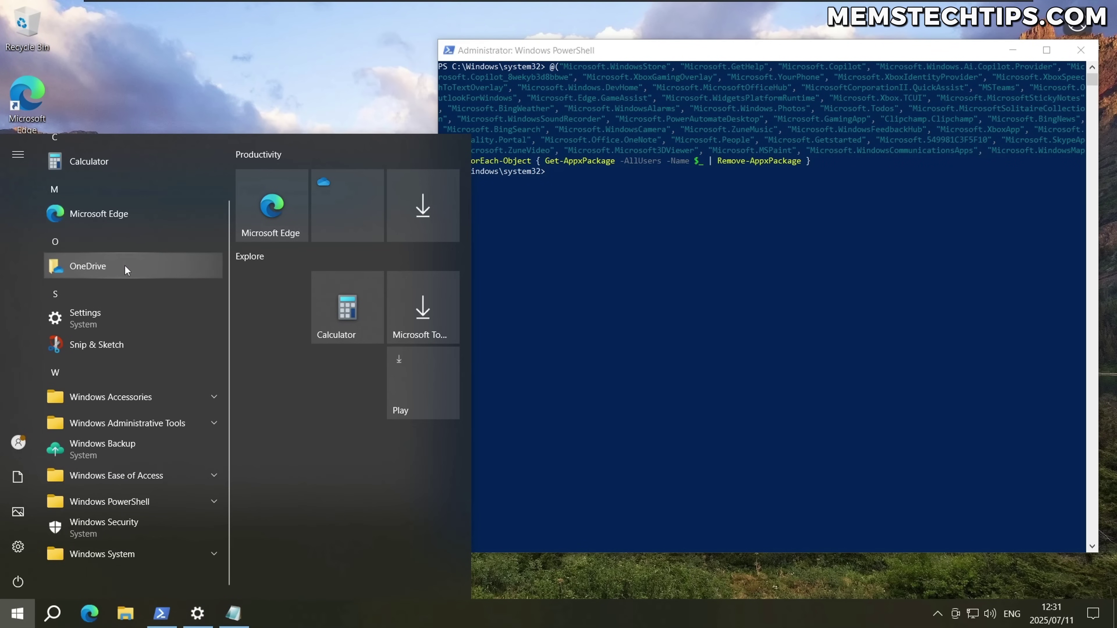
right_click(90, 264)
click(129, 329)
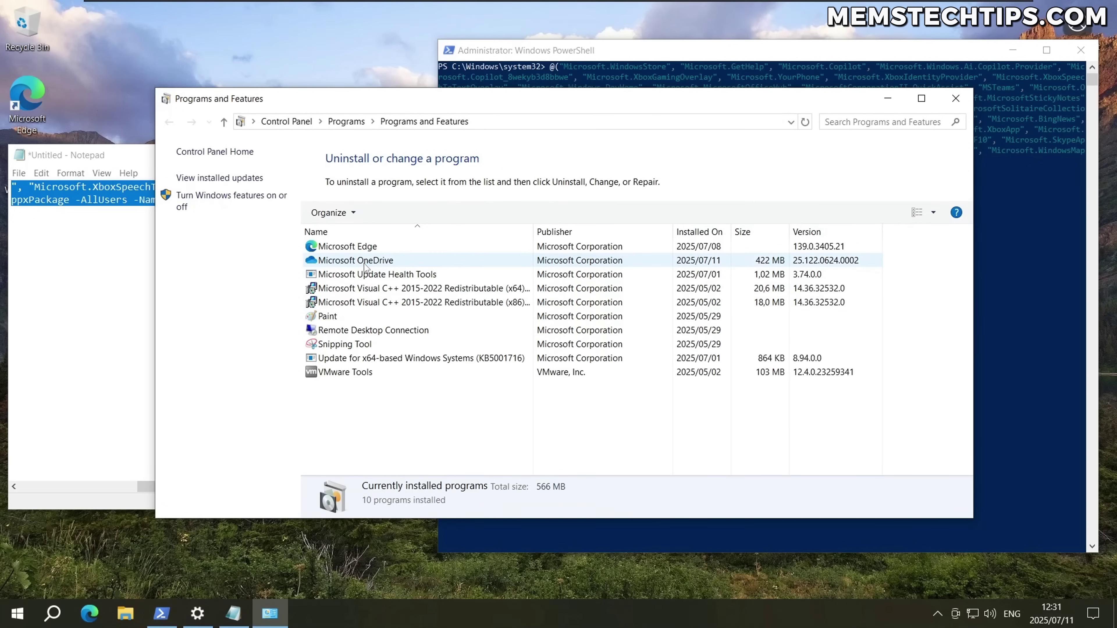
click(385, 214)
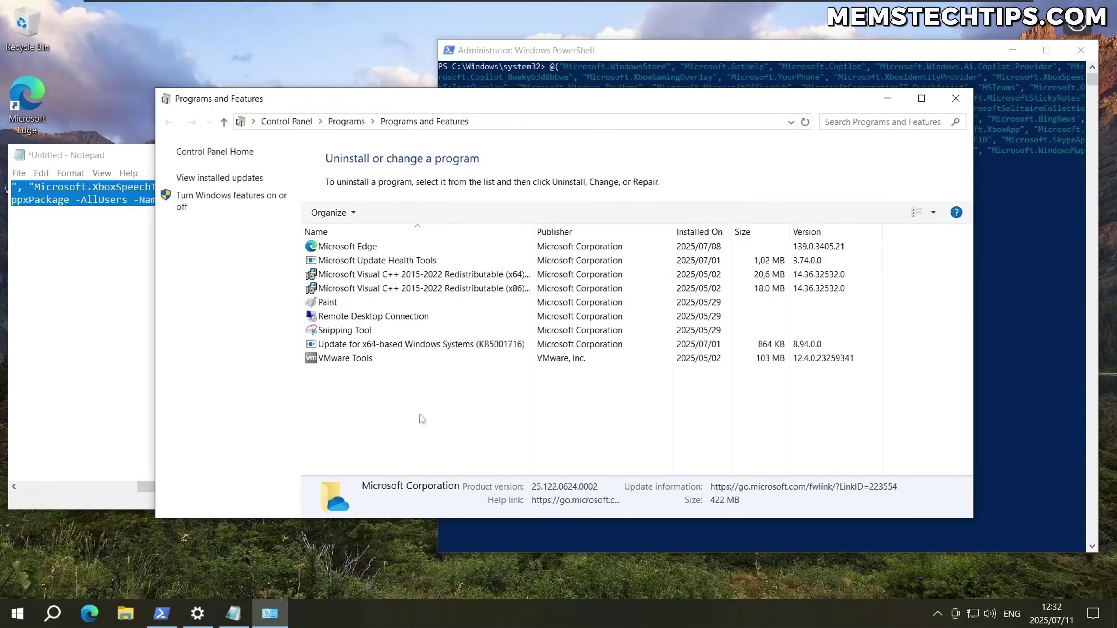
- Check the remaining apps in Start, including the contents of the Windows Accessories folder
click(17, 613)
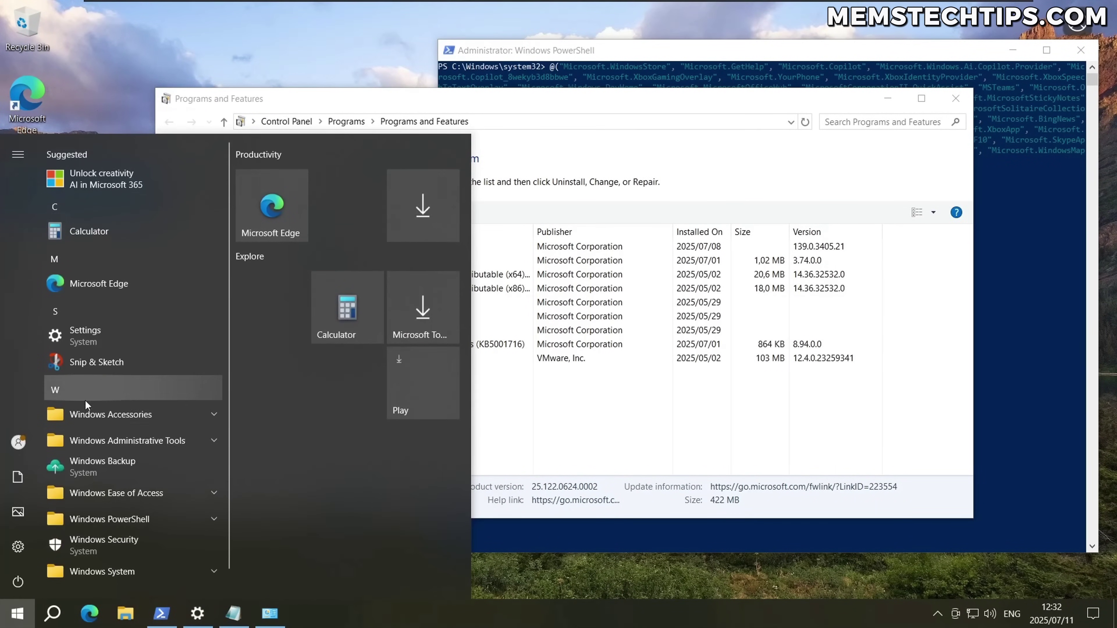
scroll(132, 339, down, 1)
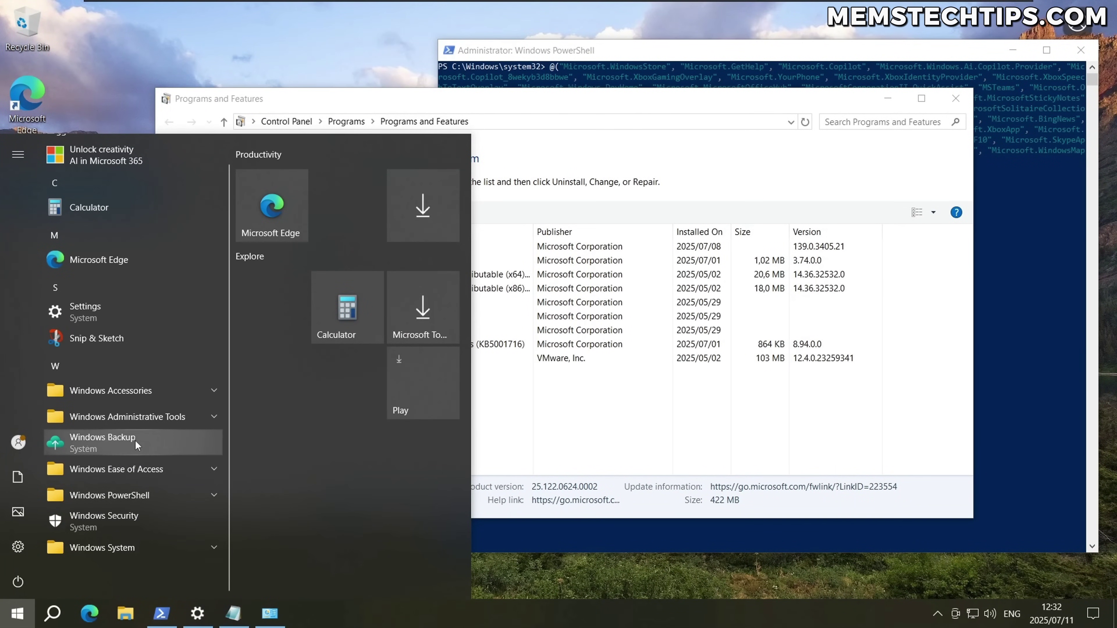
click(121, 391)
click(128, 394)
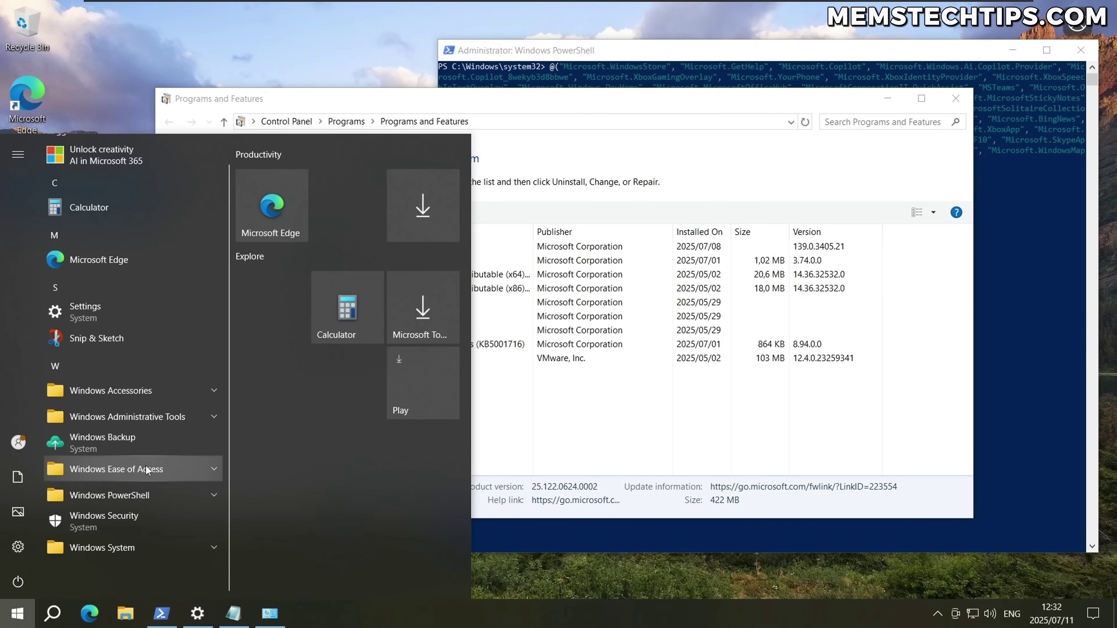
scroll(146, 467, up, 1)
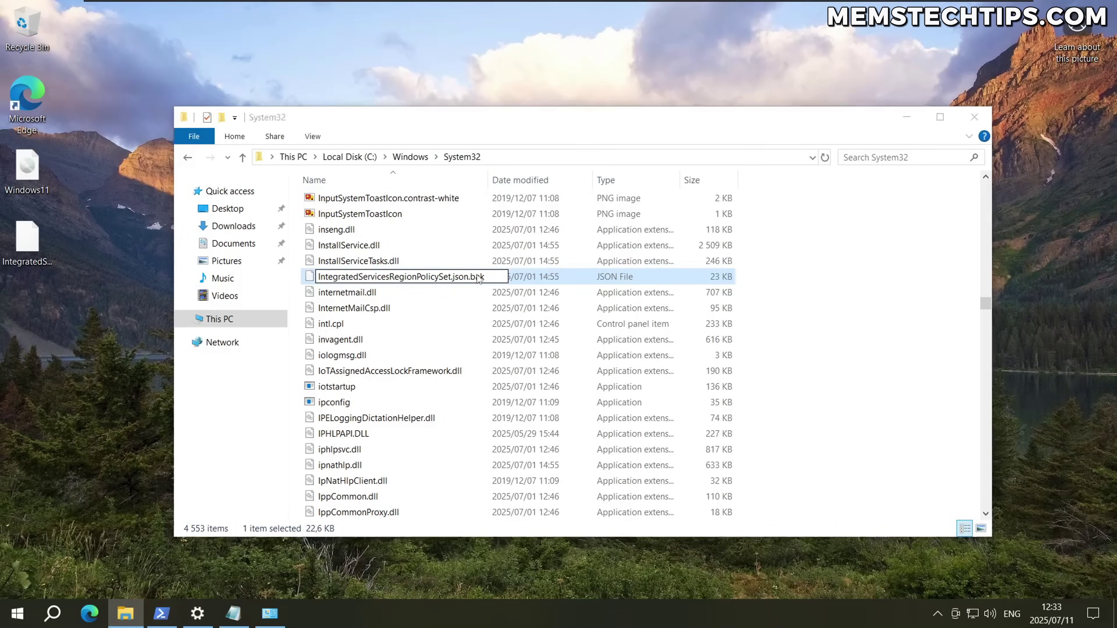
- Rename IntegratedServicesRegionPolicySet.json in System32 to IntegratedServicesRegionPolicySet.json.bak, granting administrator permission
key(Return)
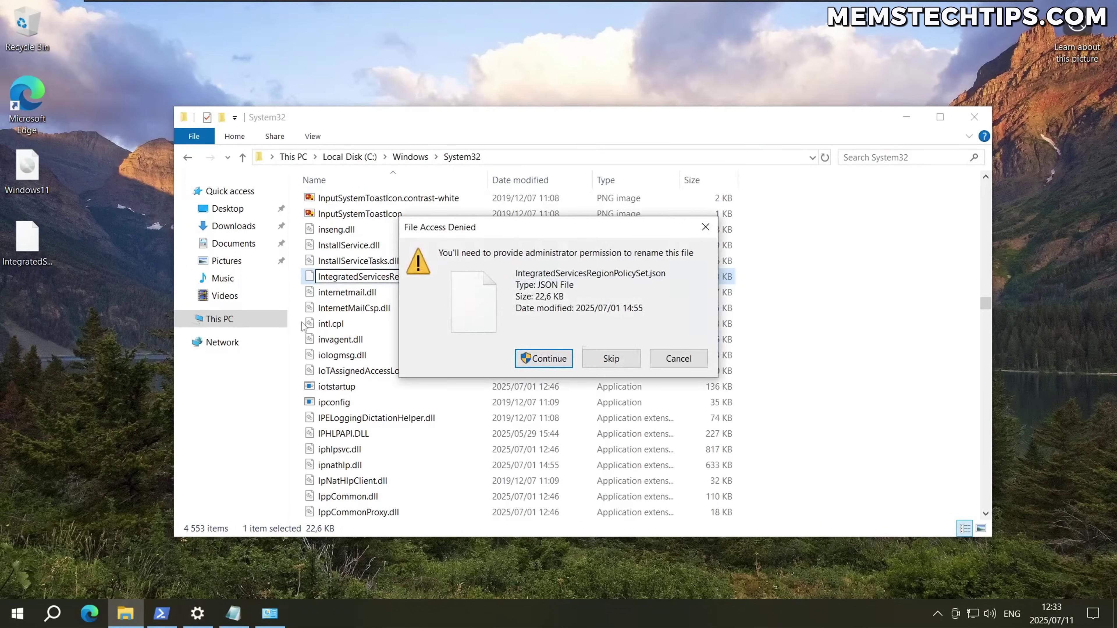
click(543, 358)
click(506, 394)
- Open the desktop copy of IntegratedServicesRegionPolicySet.json for editing
double_click(27, 239)
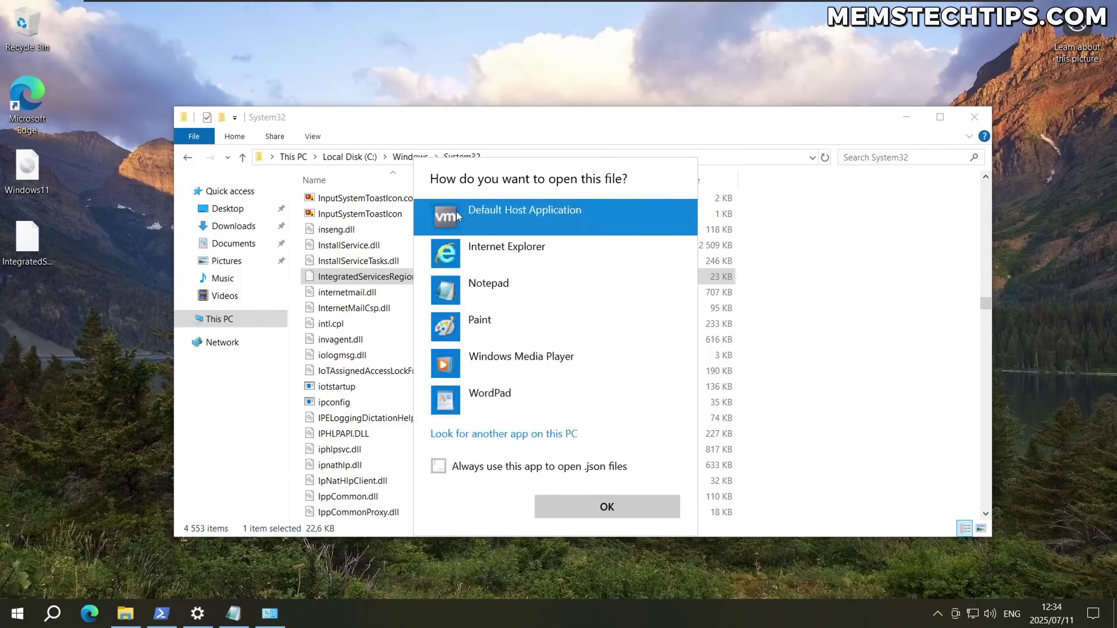